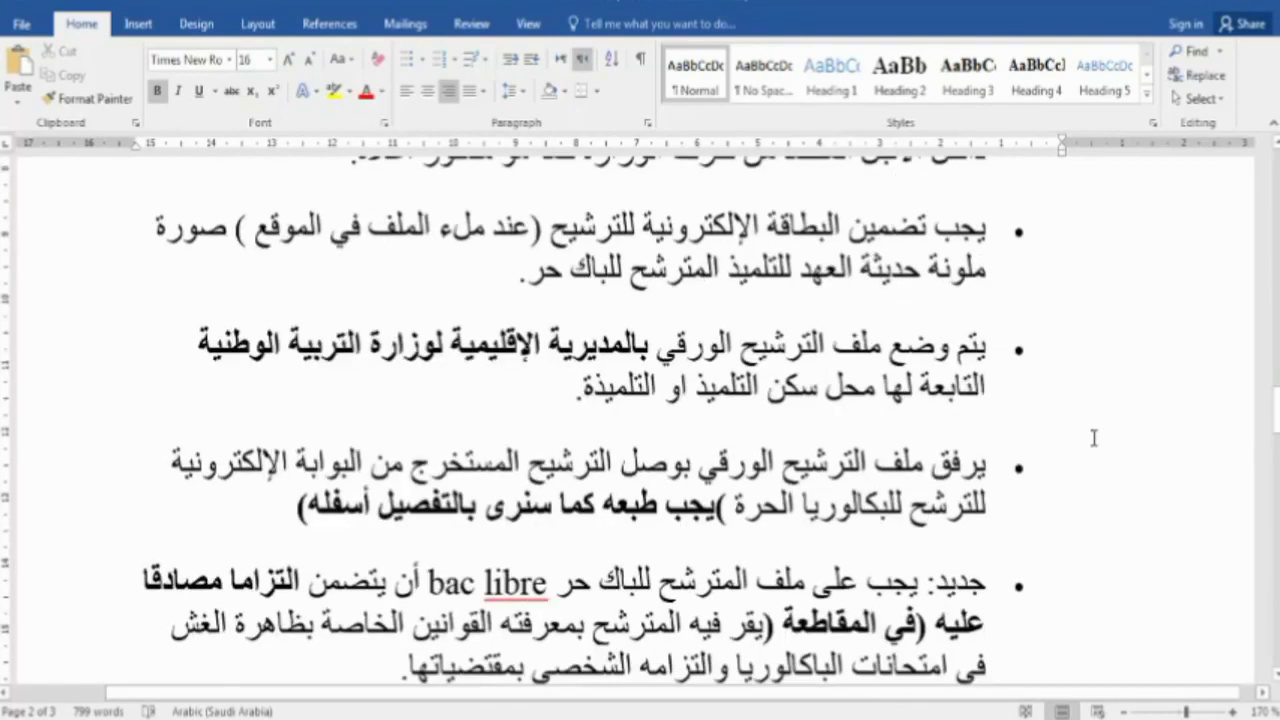
scroll(1094, 438, down, 2)
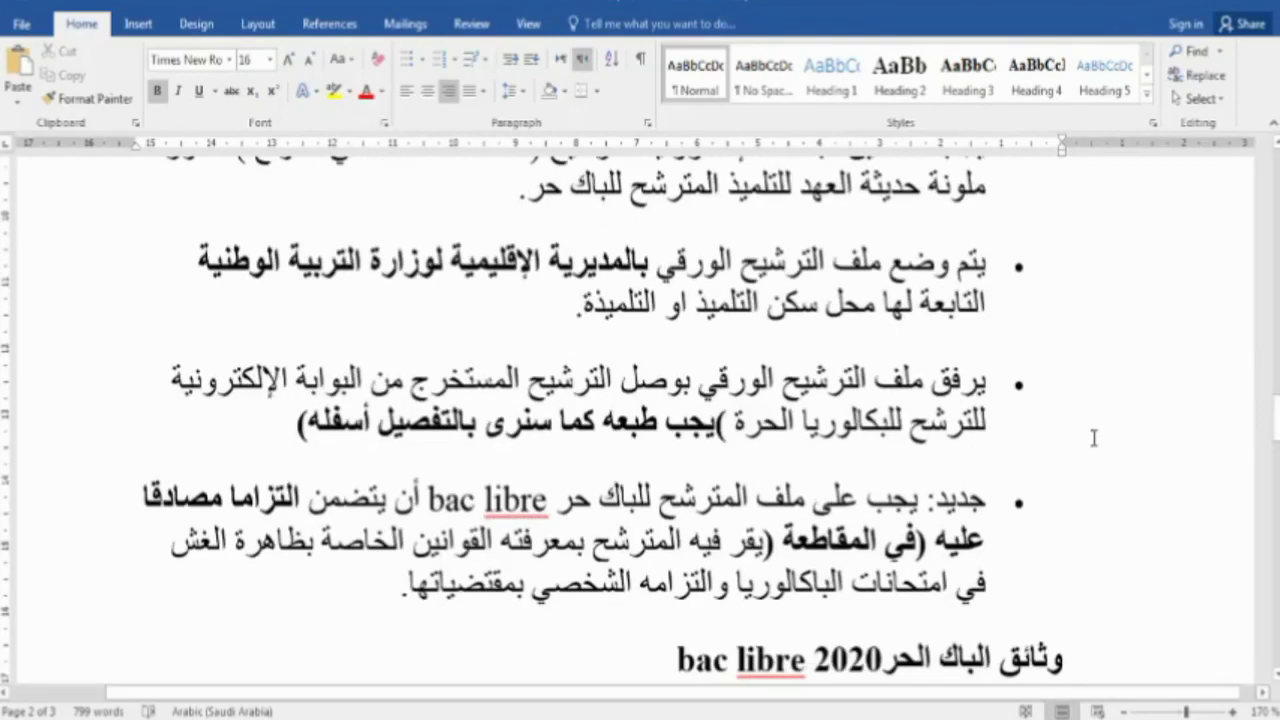
scroll(1094, 438, down, 2)
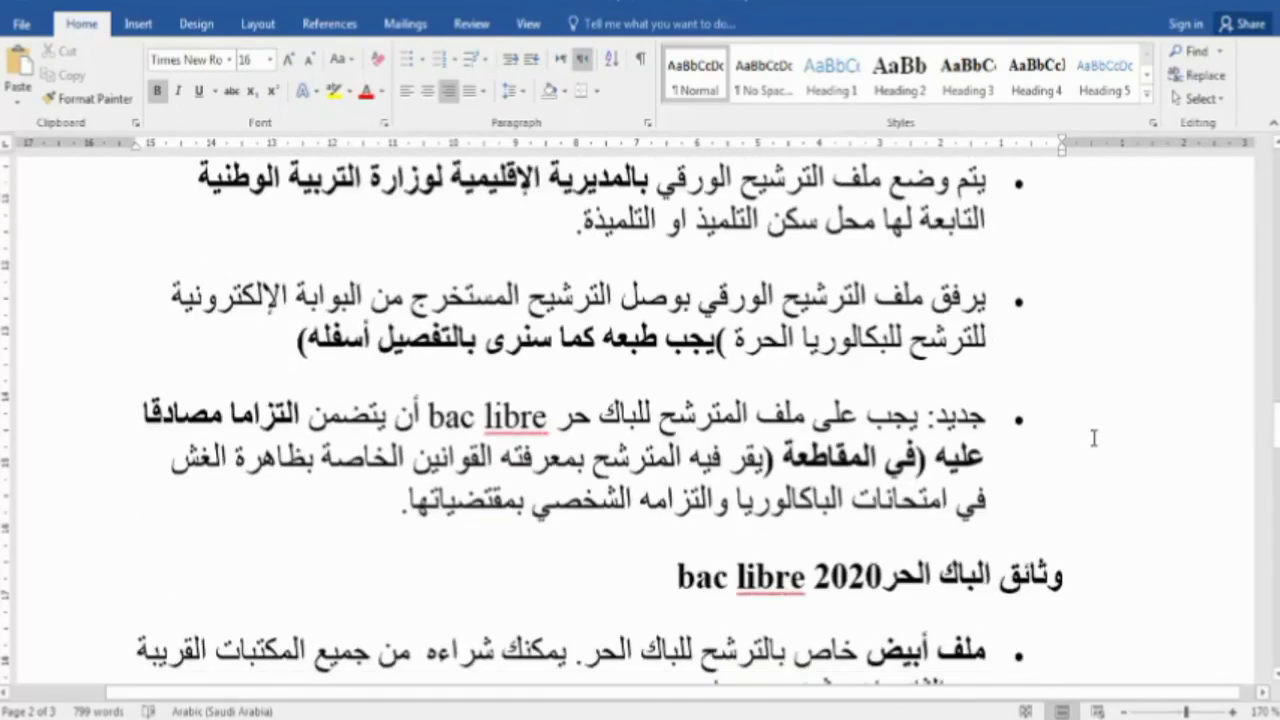
scroll(1094, 438, down, 4)
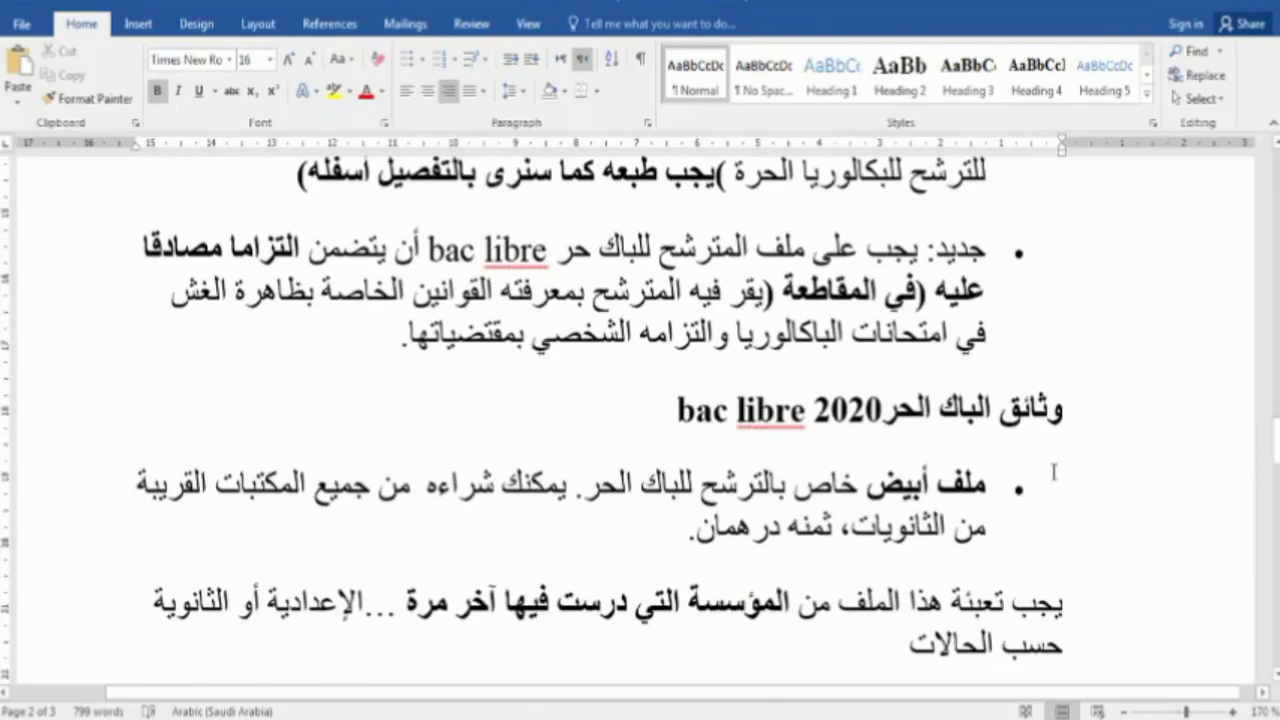
scroll(1053, 471, down, 16)
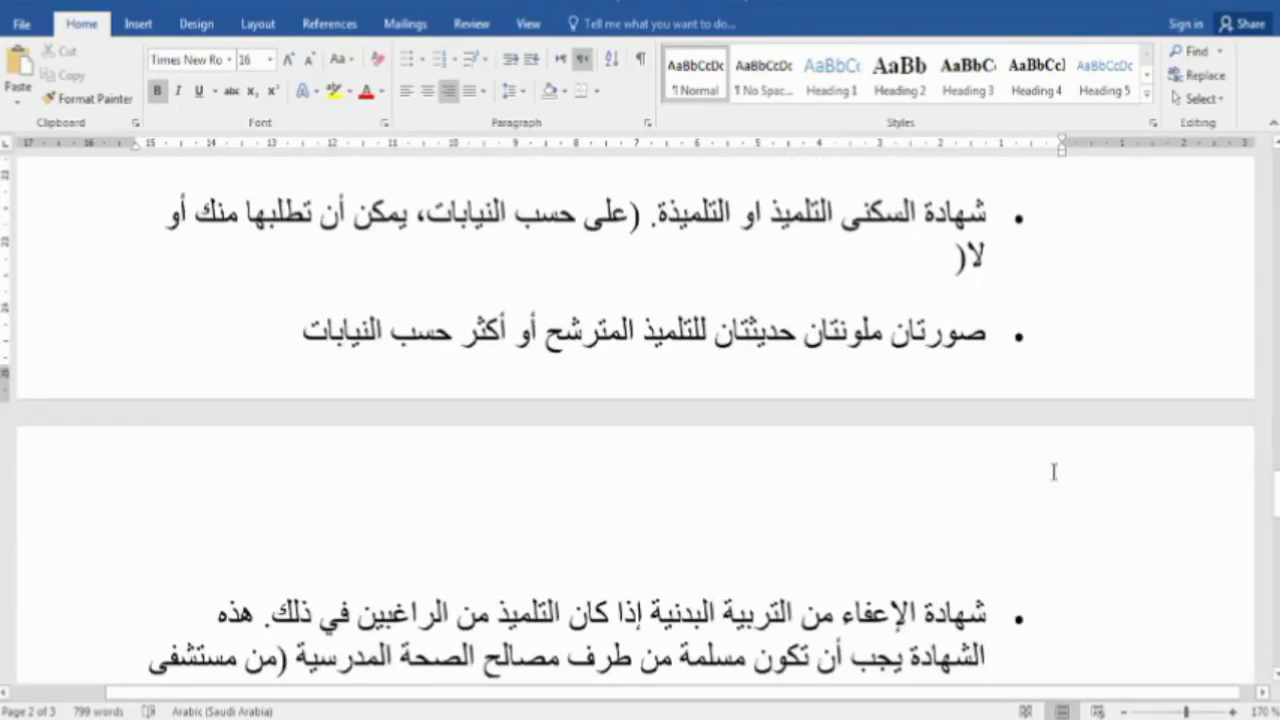
scroll(1053, 471, down, 6)
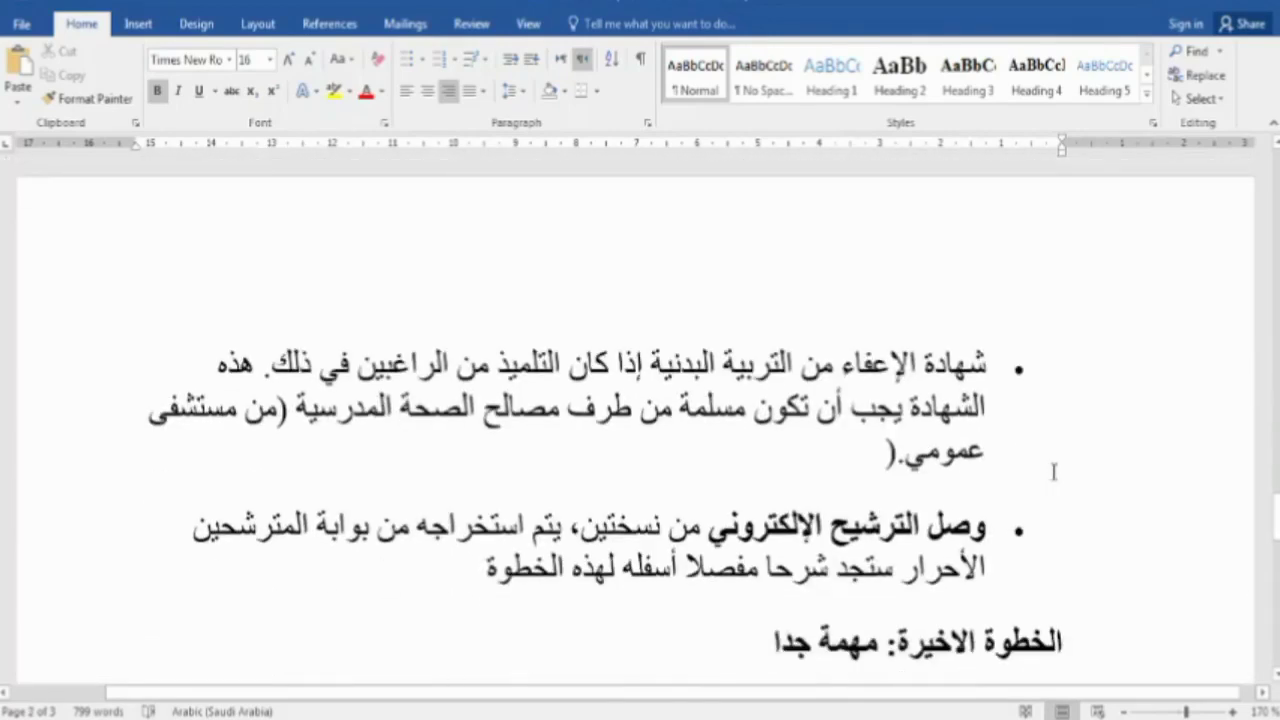
scroll(1053, 471, down, 6)
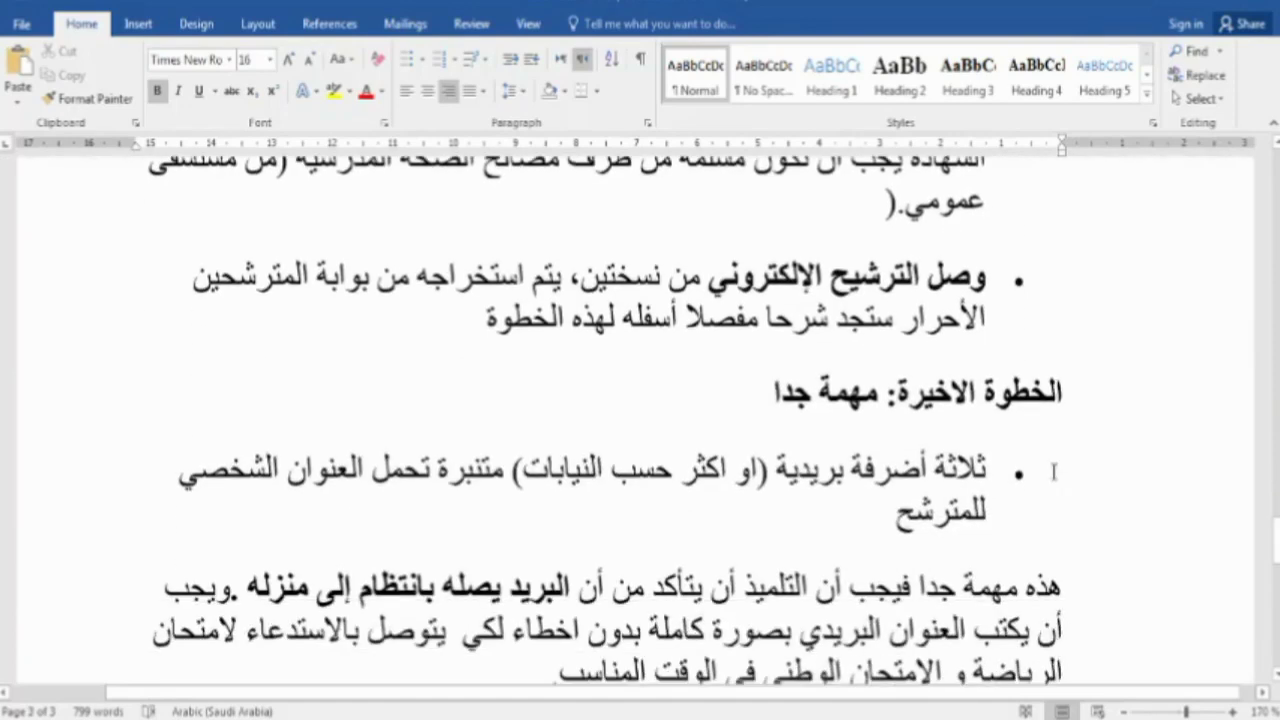
scroll(1053, 471, down, 4)
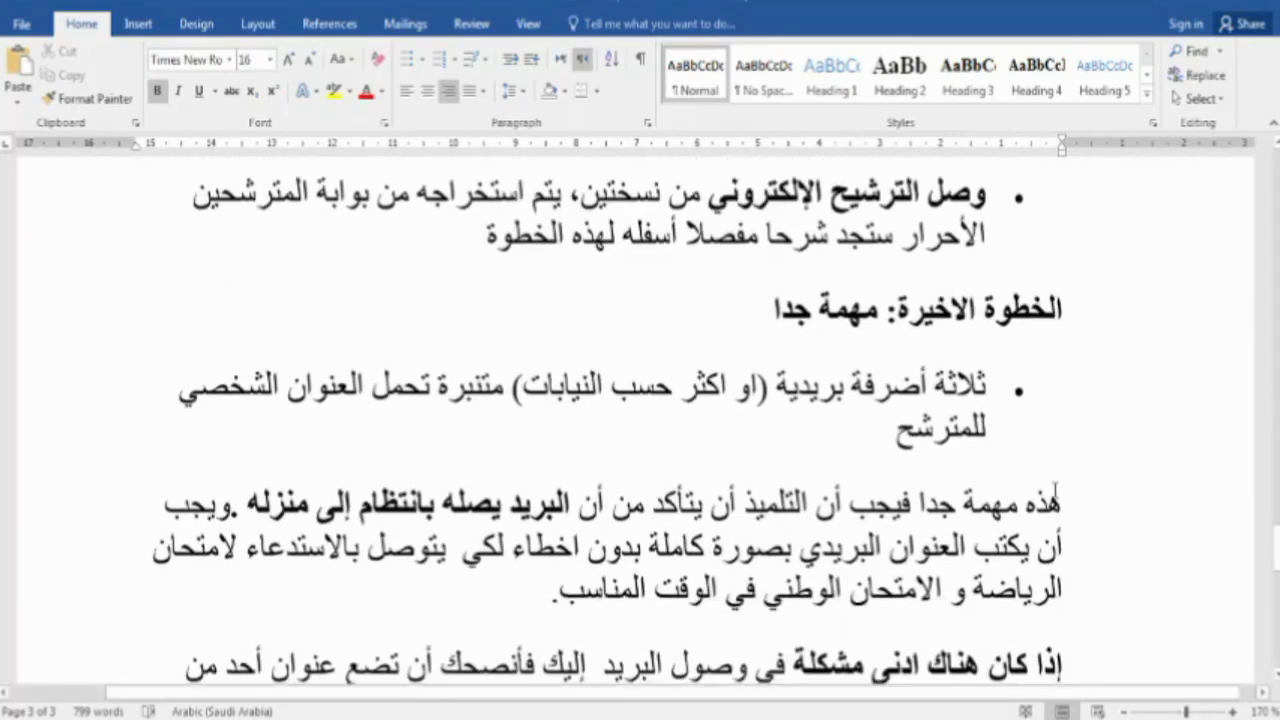
scroll(1130, 497, down, 2)
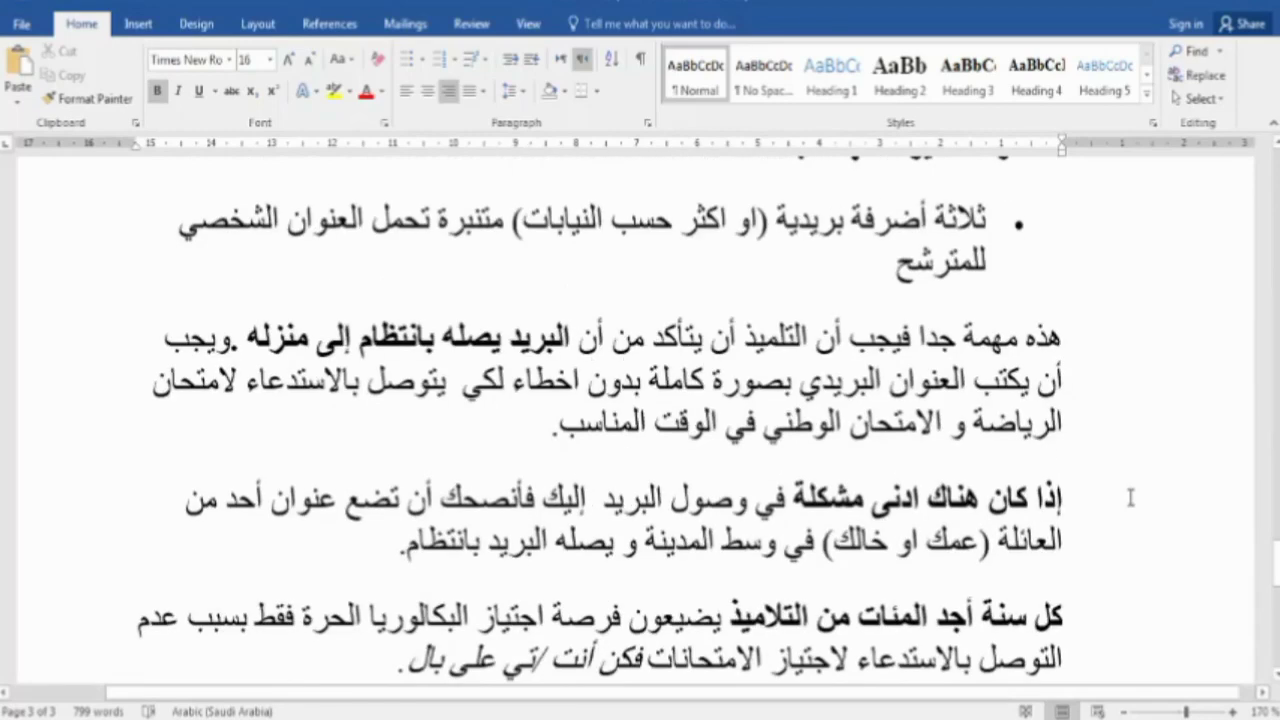
scroll(1130, 497, down, 2)
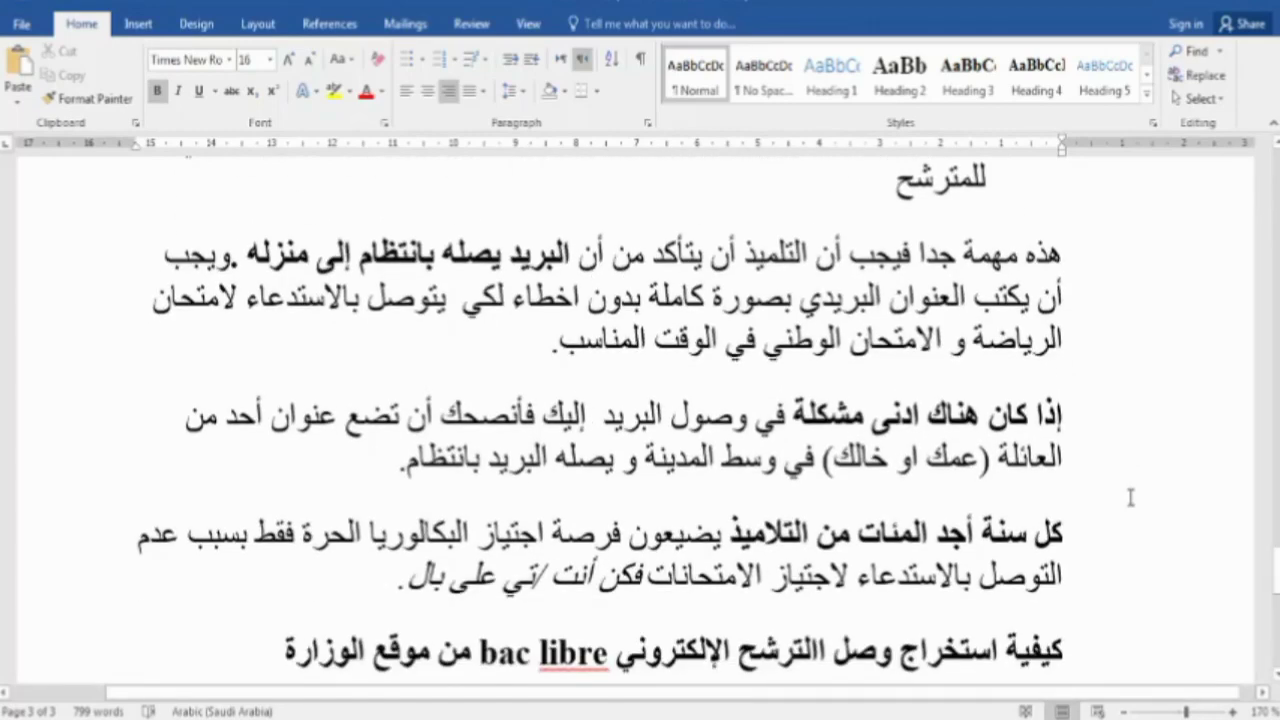
scroll(1130, 497, down, 2)
scroll(1130, 497, down, 6)
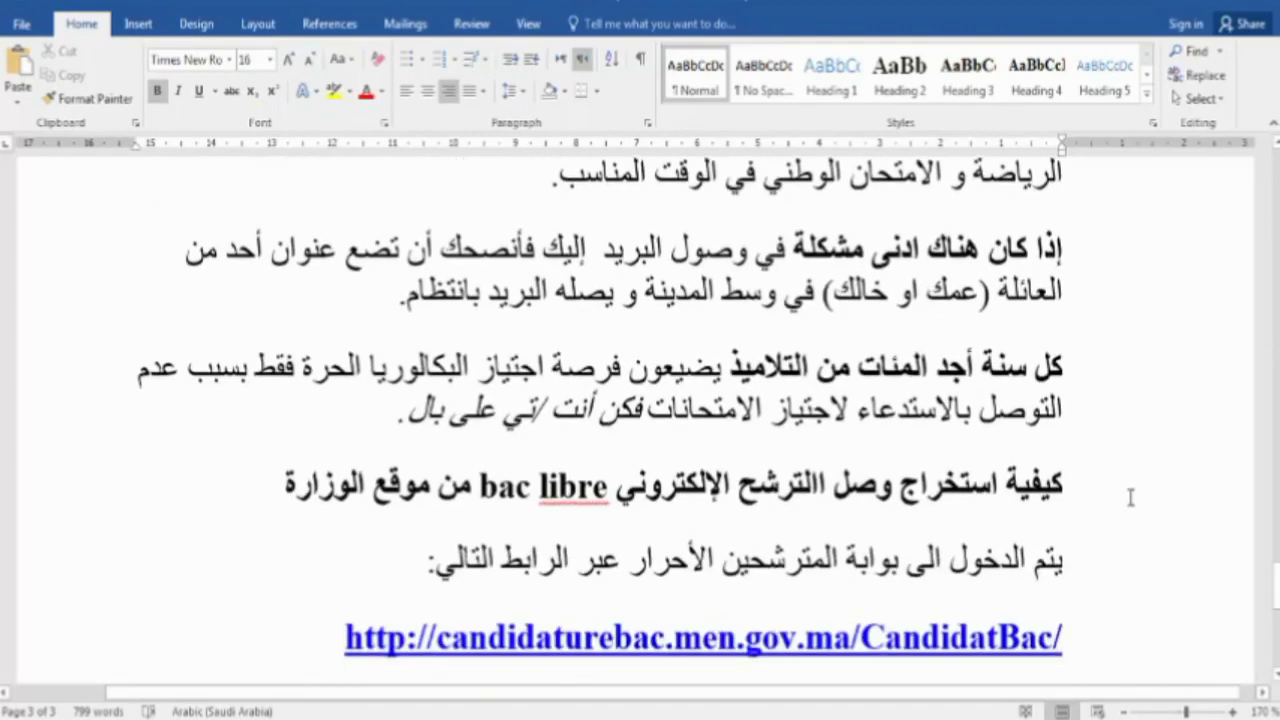
click(1075, 467)
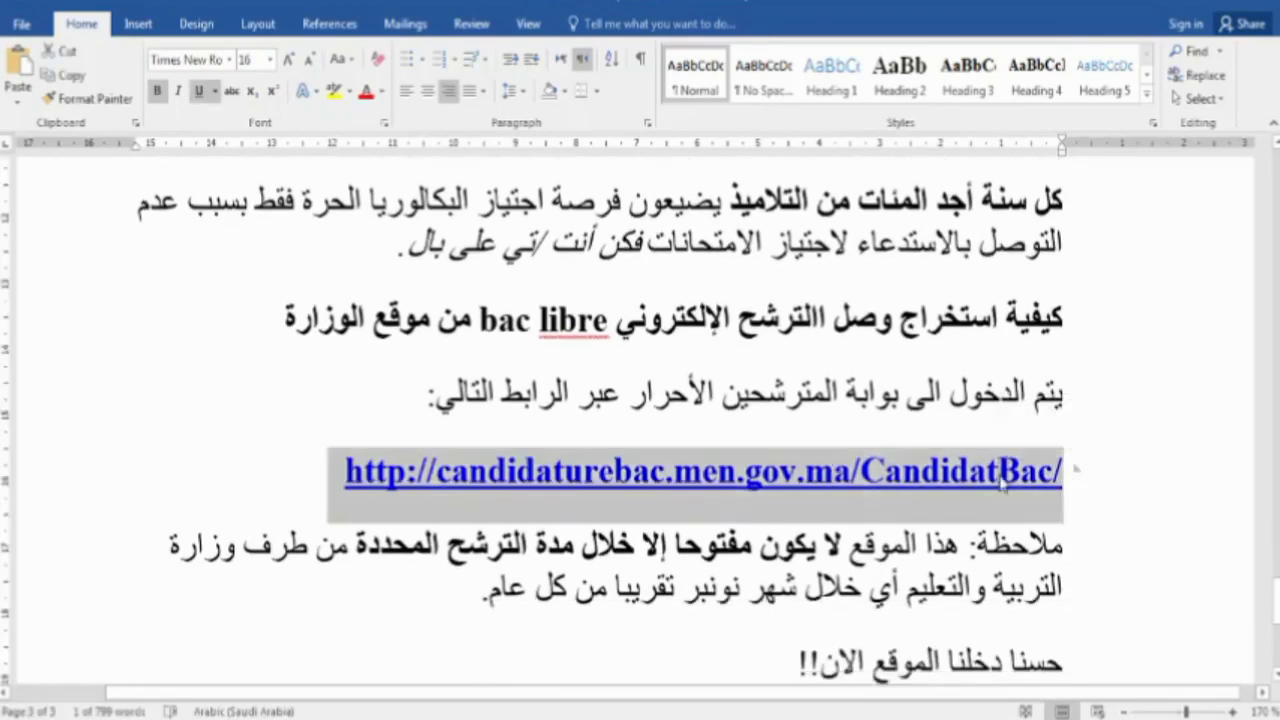
right_click(1010, 470)
click(1040, 154)
scroll(552, 425, down, 4)
scroll(552, 425, down, 2)
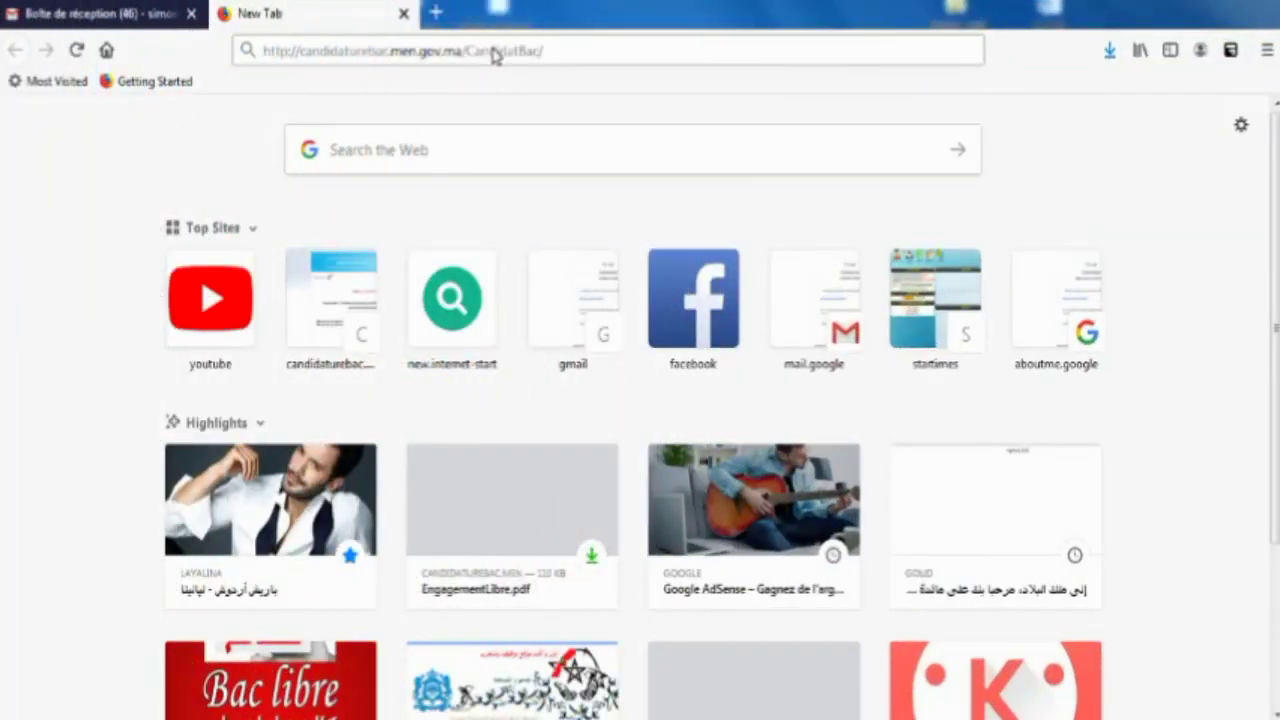
- Paste the copied link into the Firefox address bar and load the Candidature Bac portal
click(492, 51)
triple_click(492, 48)
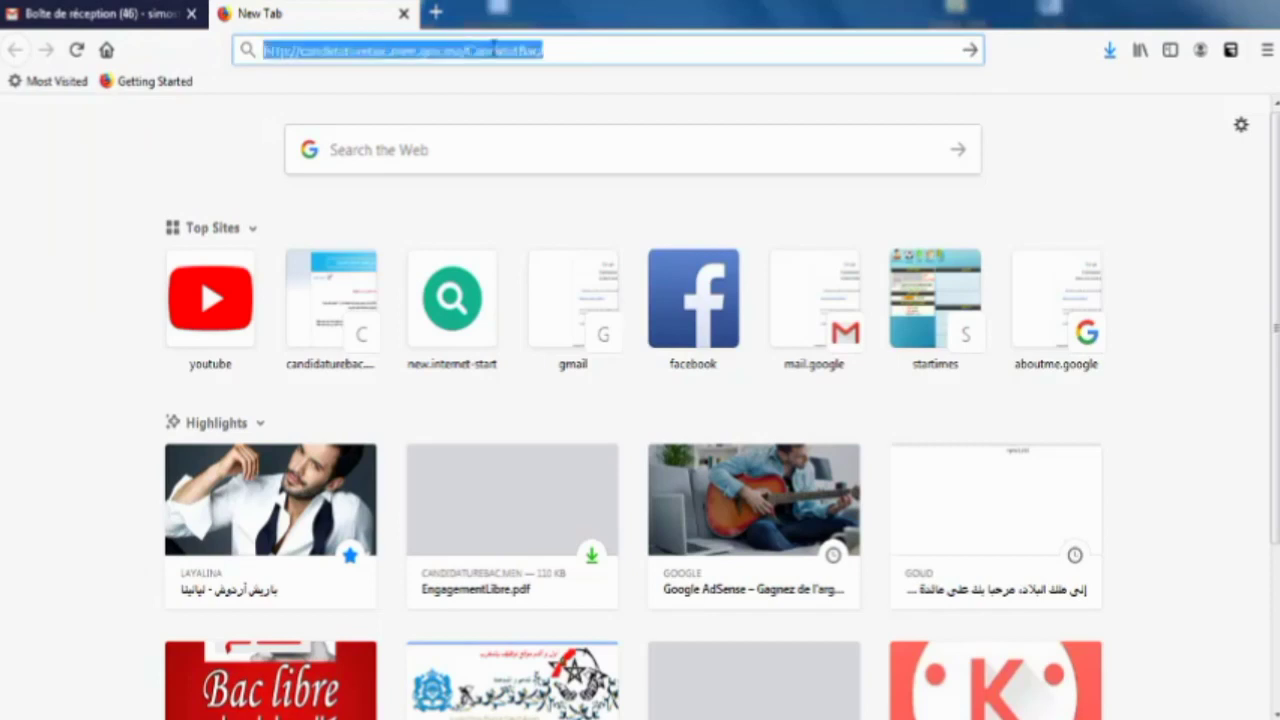
key(ctrl+v)
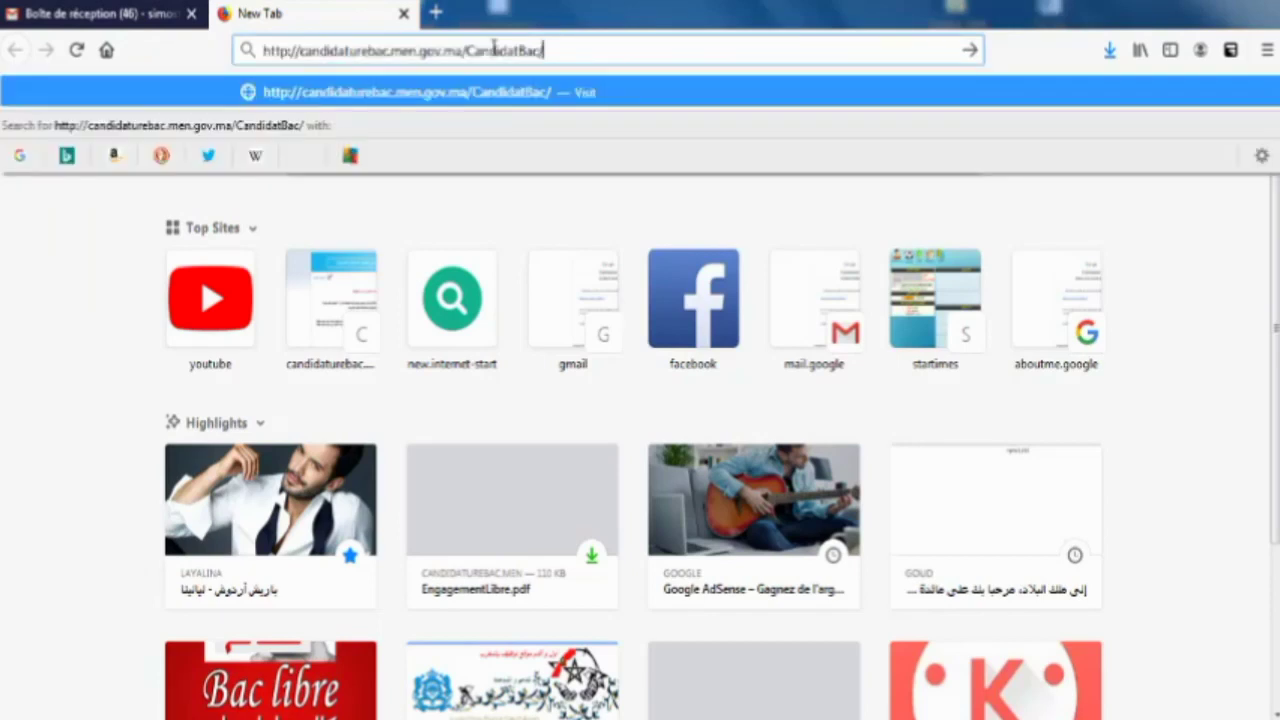
key(Return)
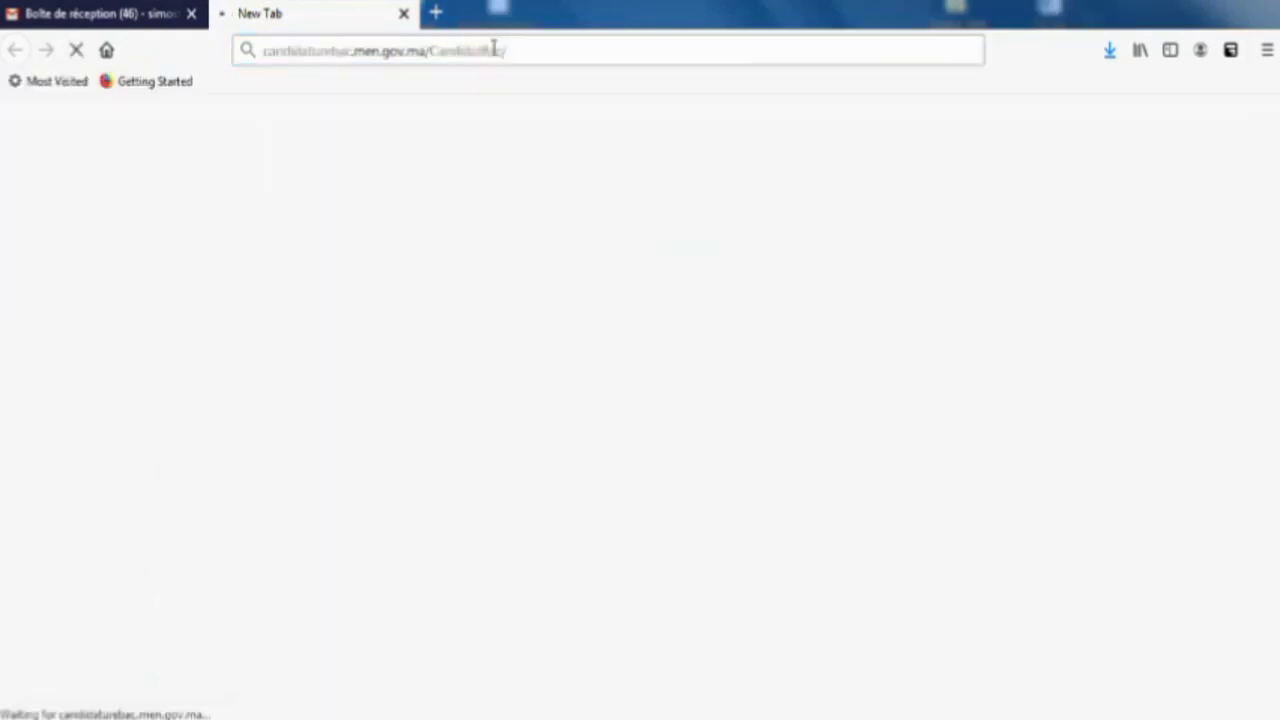
- Close the inbox tab, start a new application (تسجيل طلب جديد) and acknowledge the law text (اطلع عليه)
click(192, 15)
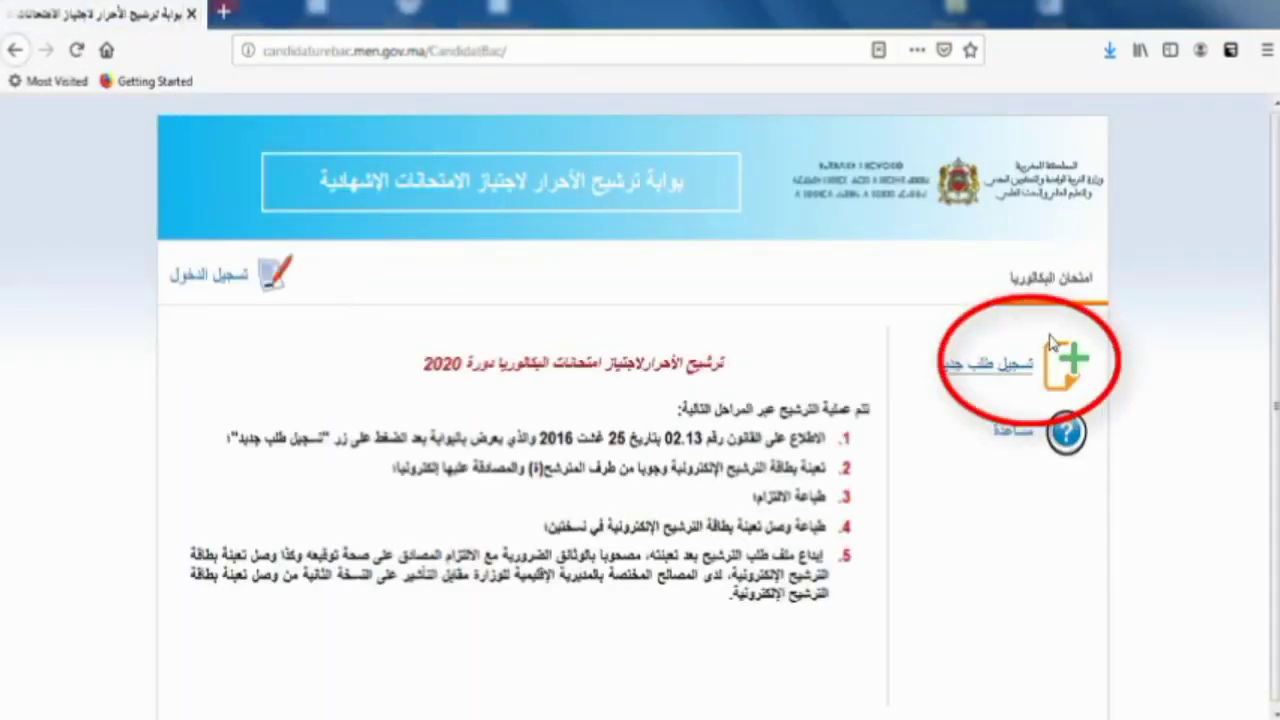
click(1000, 368)
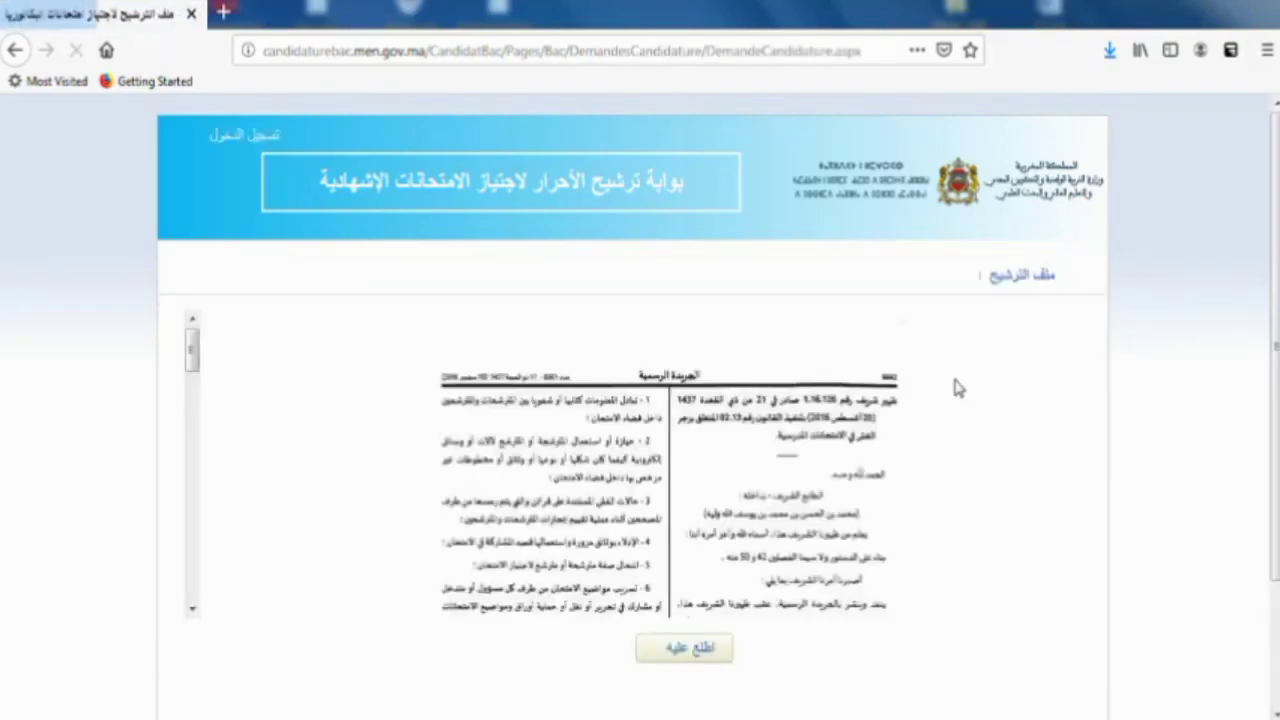
scroll(825, 445, down, 4)
scroll(825, 445, down, 10)
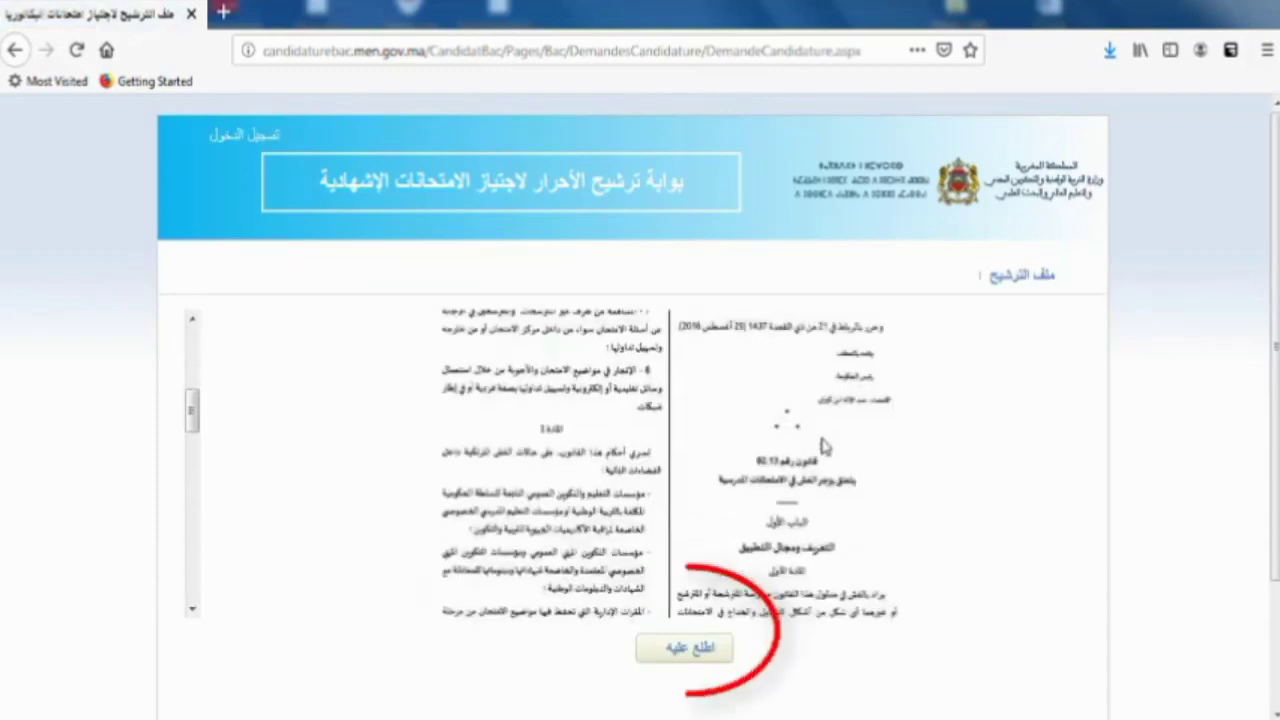
scroll(825, 445, down, 6)
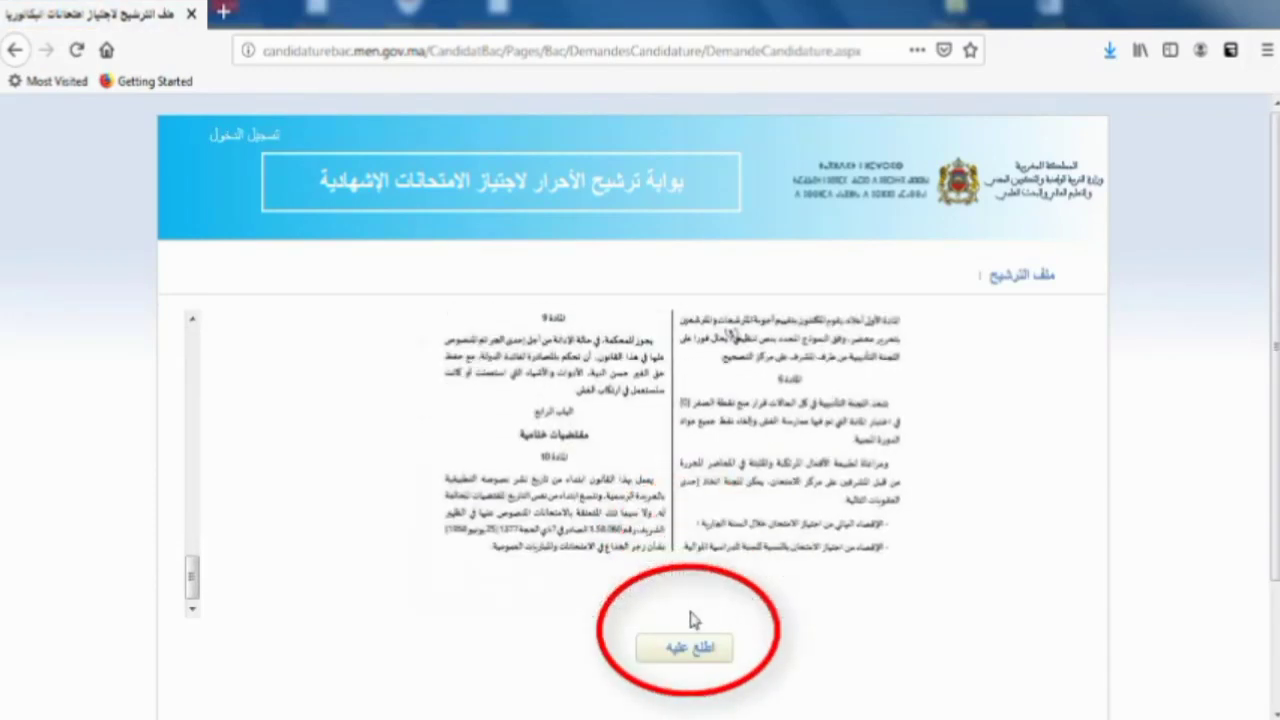
click(690, 648)
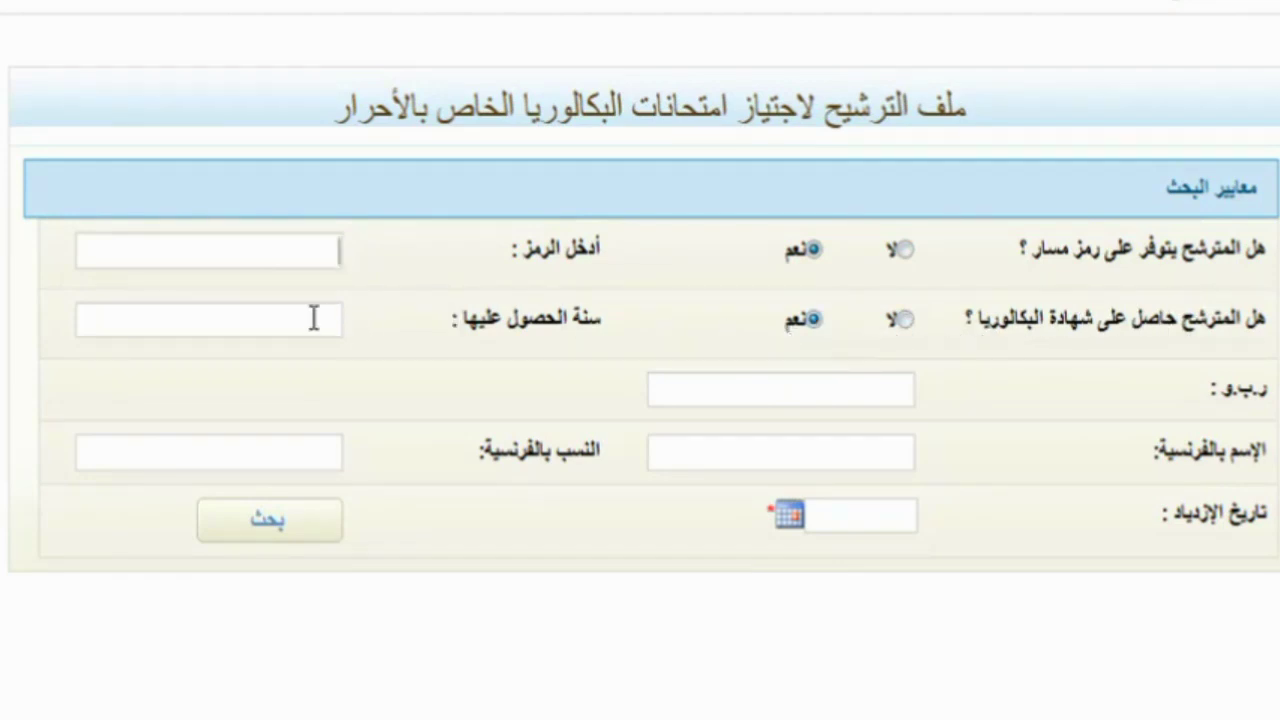
- Answer لا to both the Massar code and existing-baccalaureate questions, then focus the national ID field
click(810, 391)
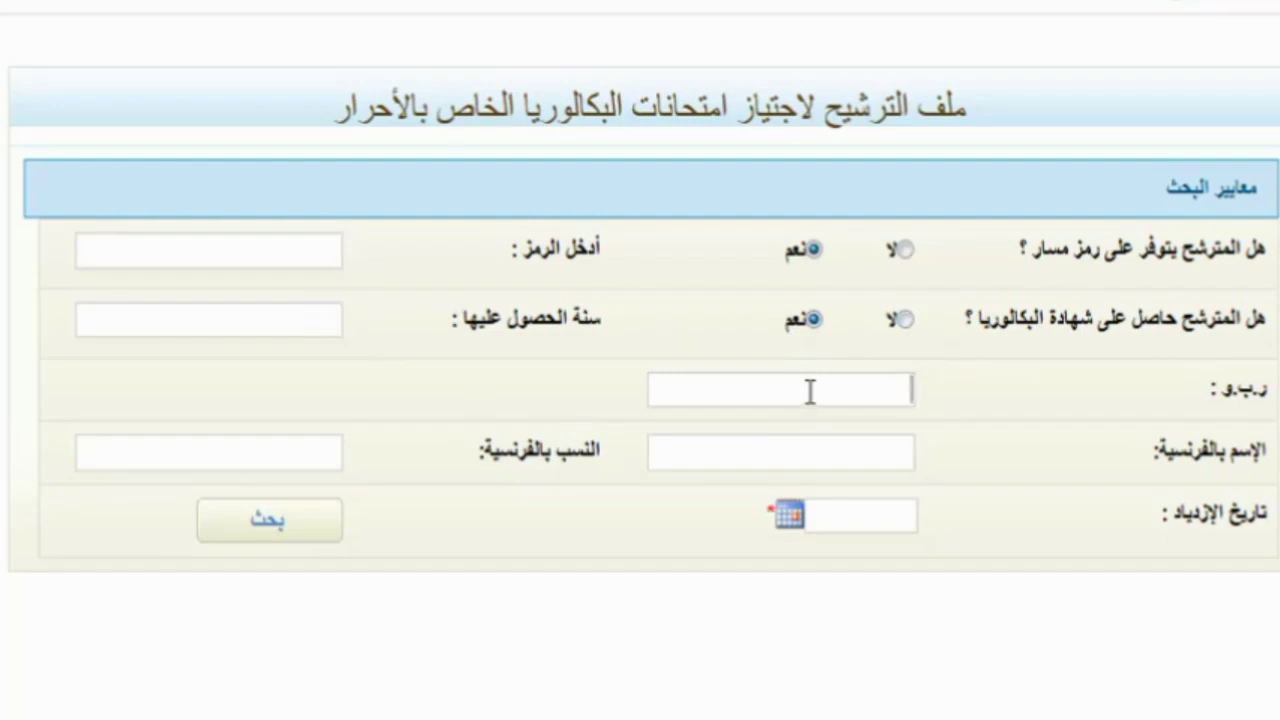
click(906, 250)
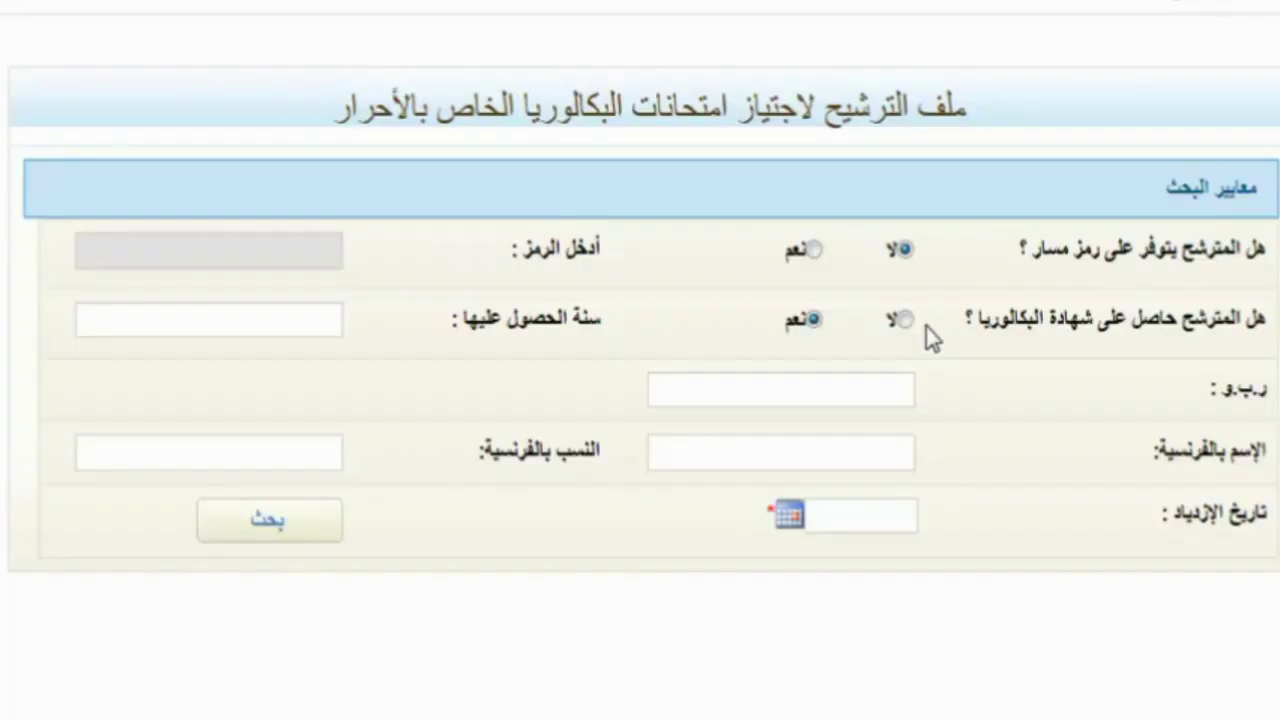
click(903, 320)
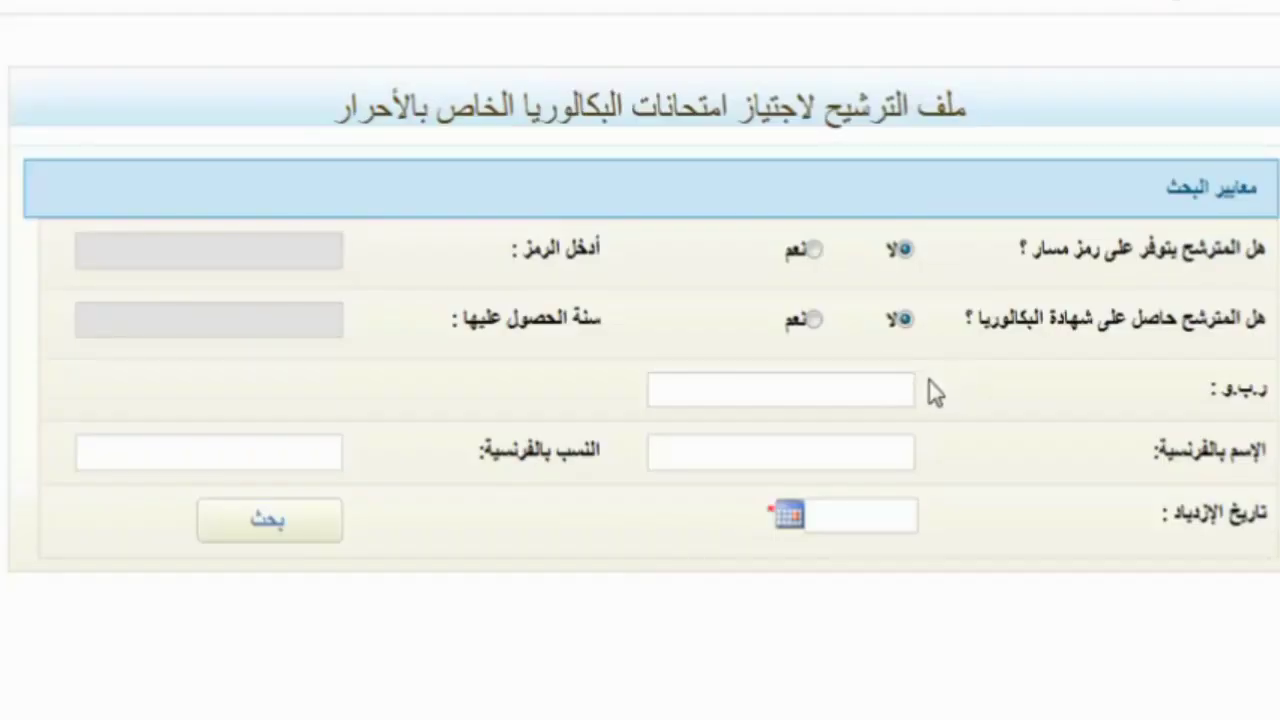
click(883, 395)
click(883, 395)
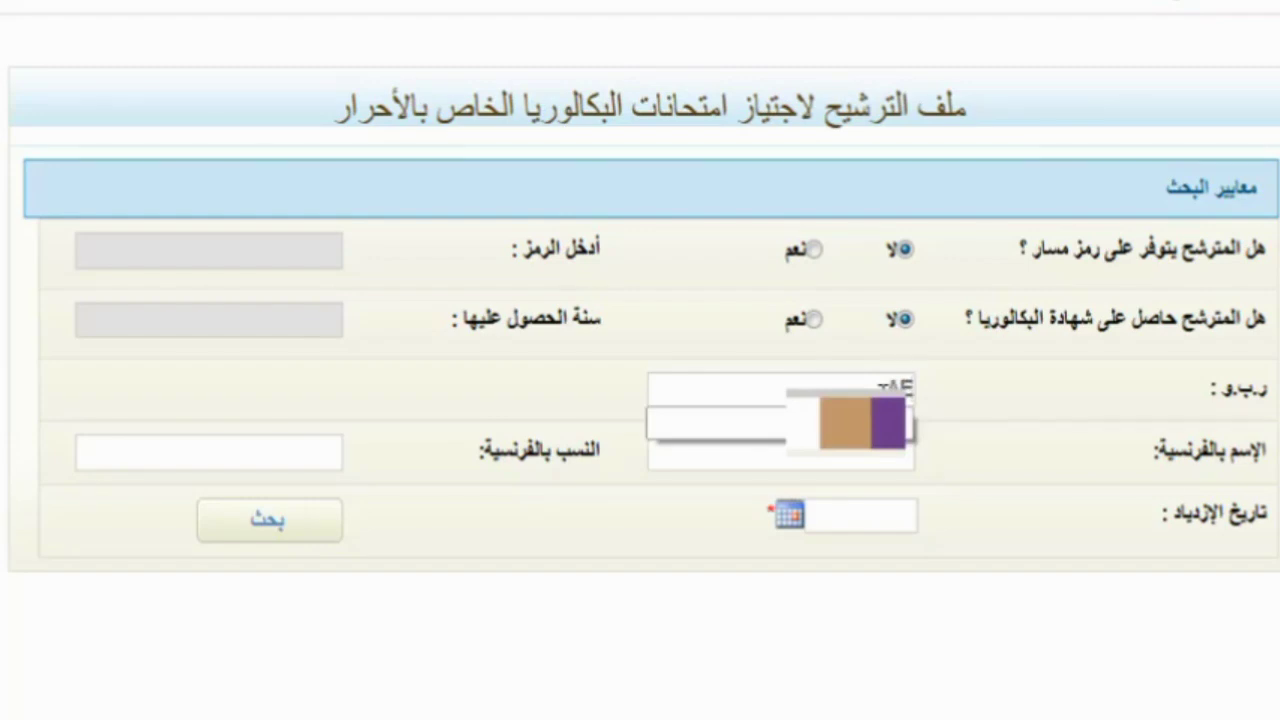
- Type the candidate's national ID card number in the ر.ب.و field, removing an extra trailing digit
click(883, 390)
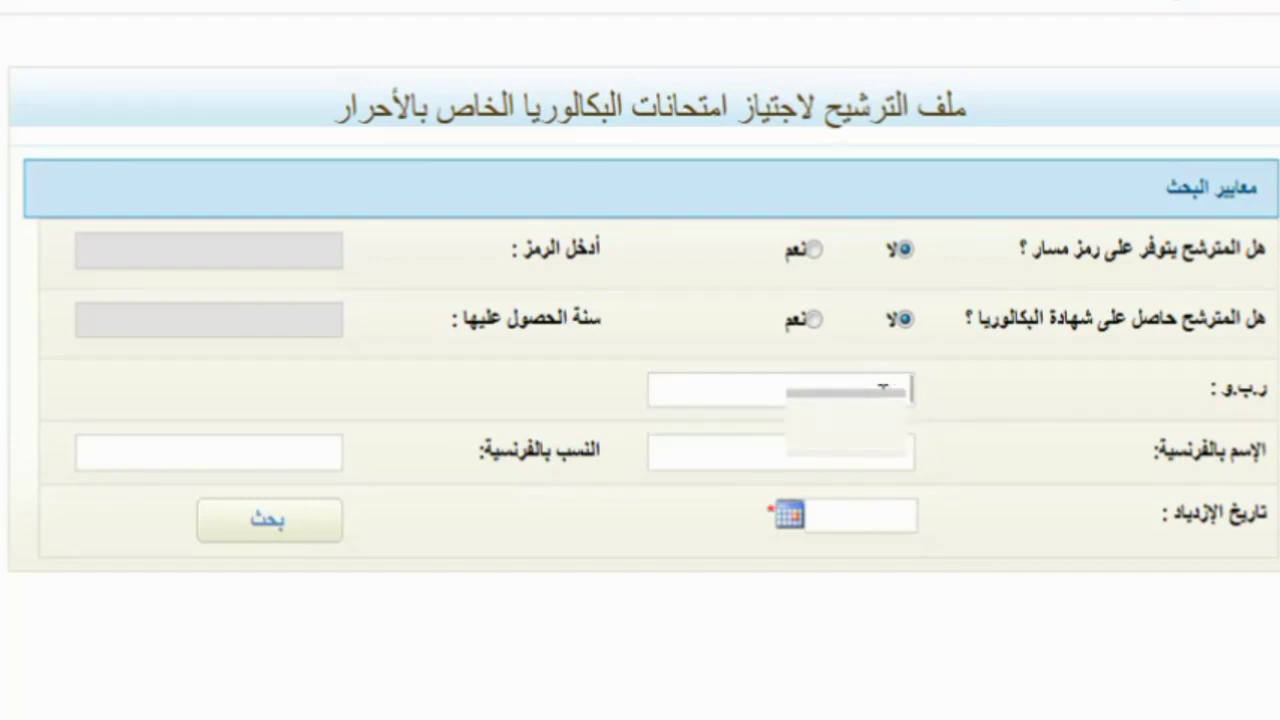
click(883, 390)
click(883, 390)
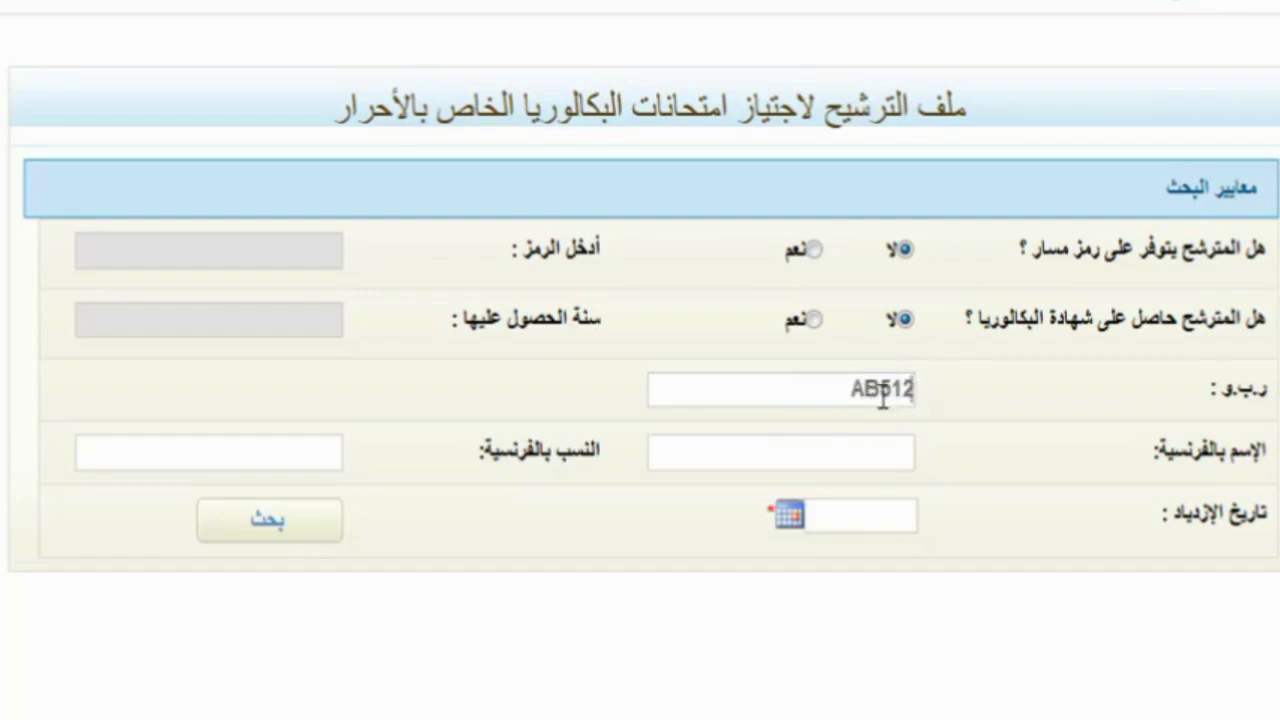
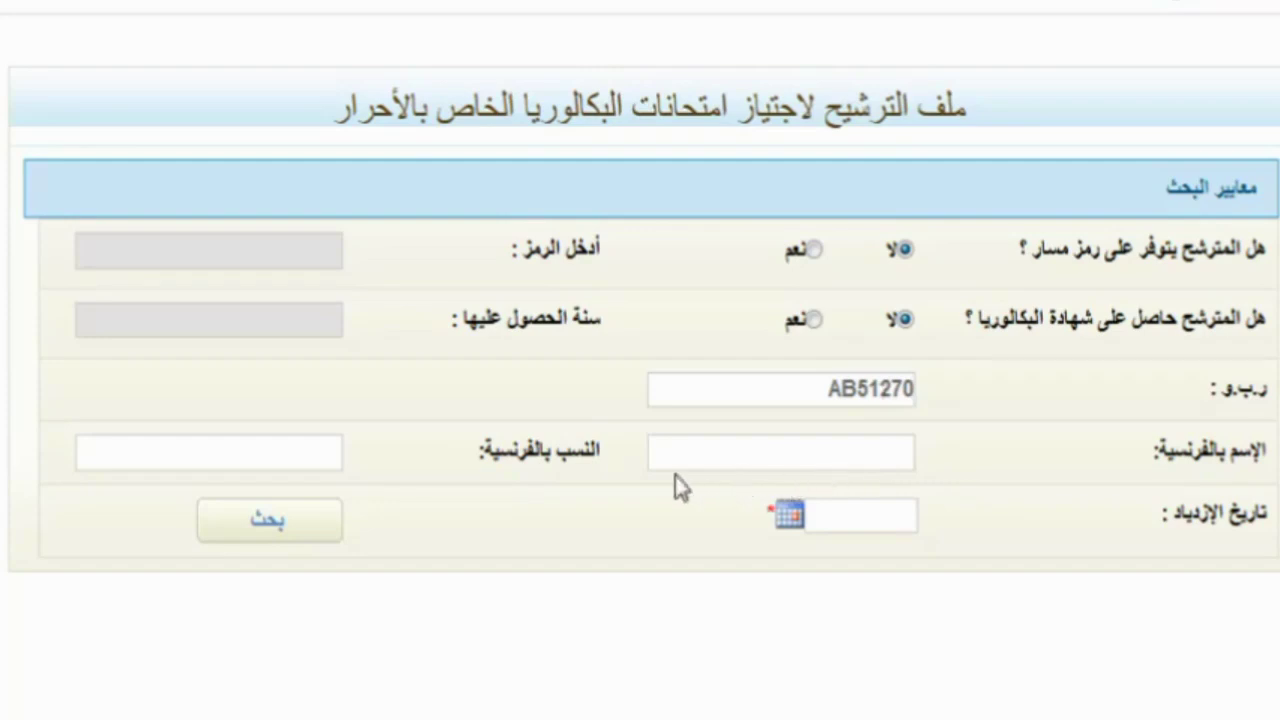
- Enter the candidate's first name and family name in French
click(730, 460)
click(885, 459)
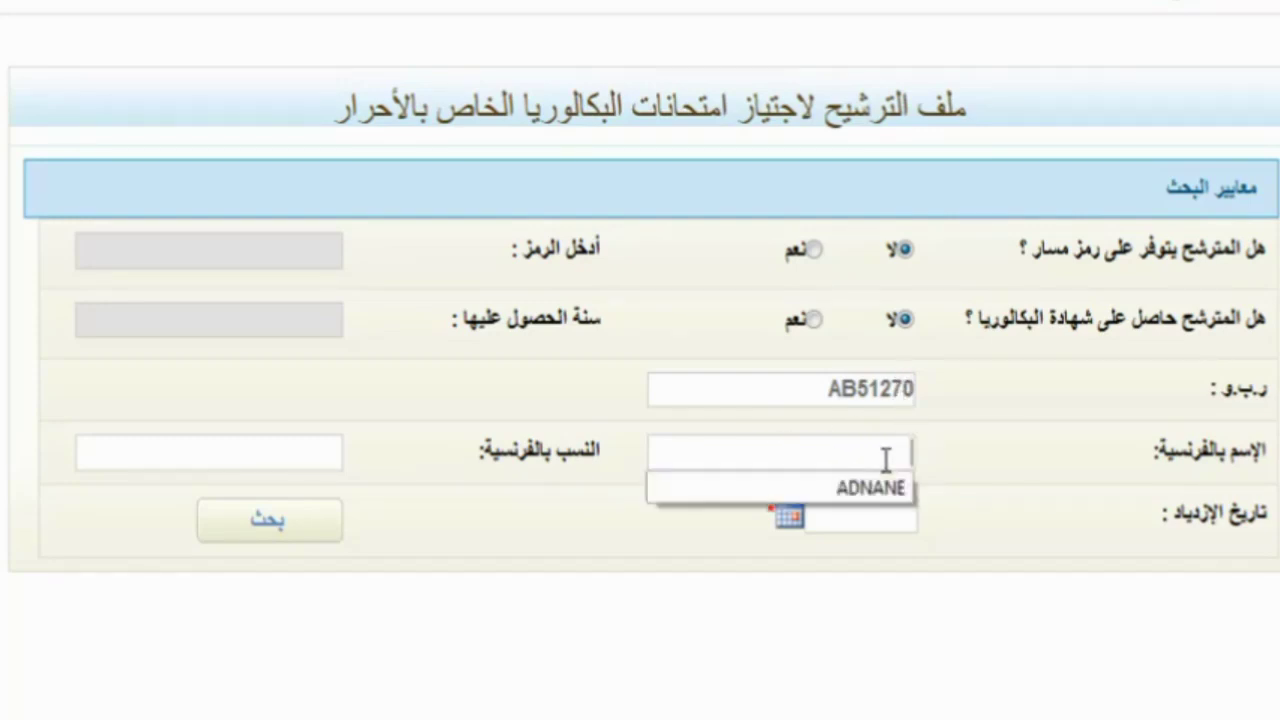
click(885, 459)
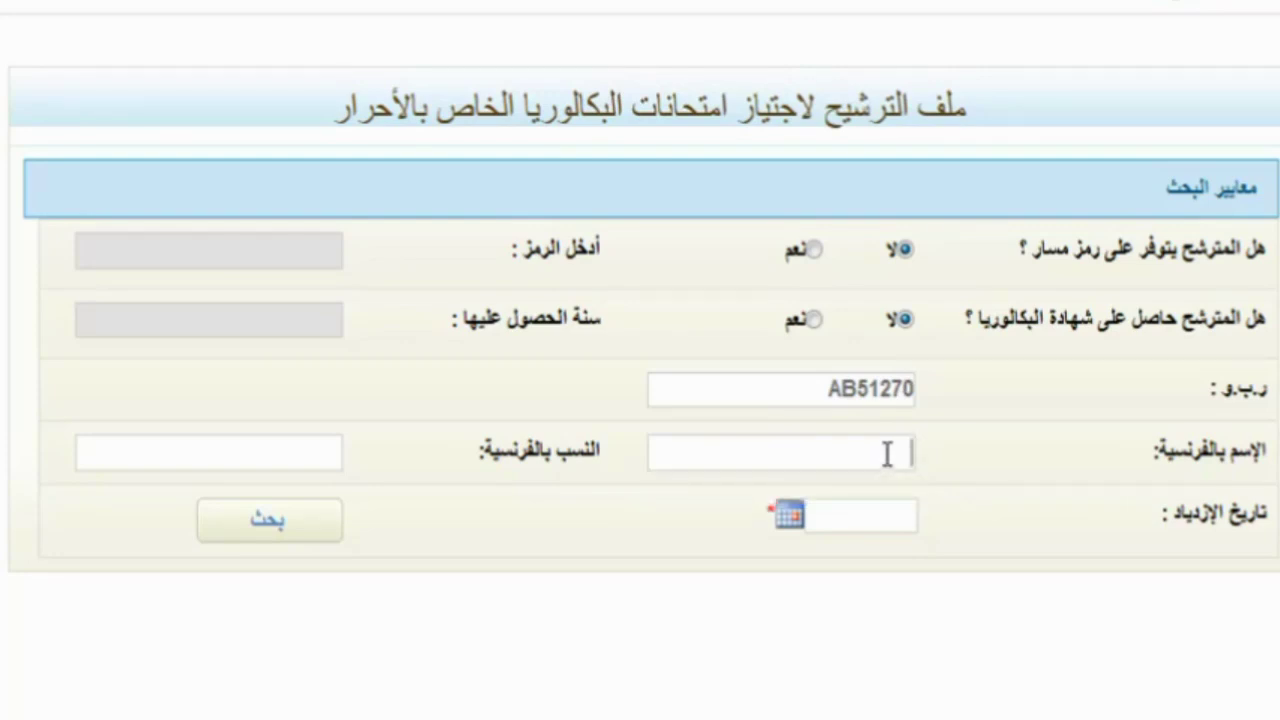
text(MOHAMED)
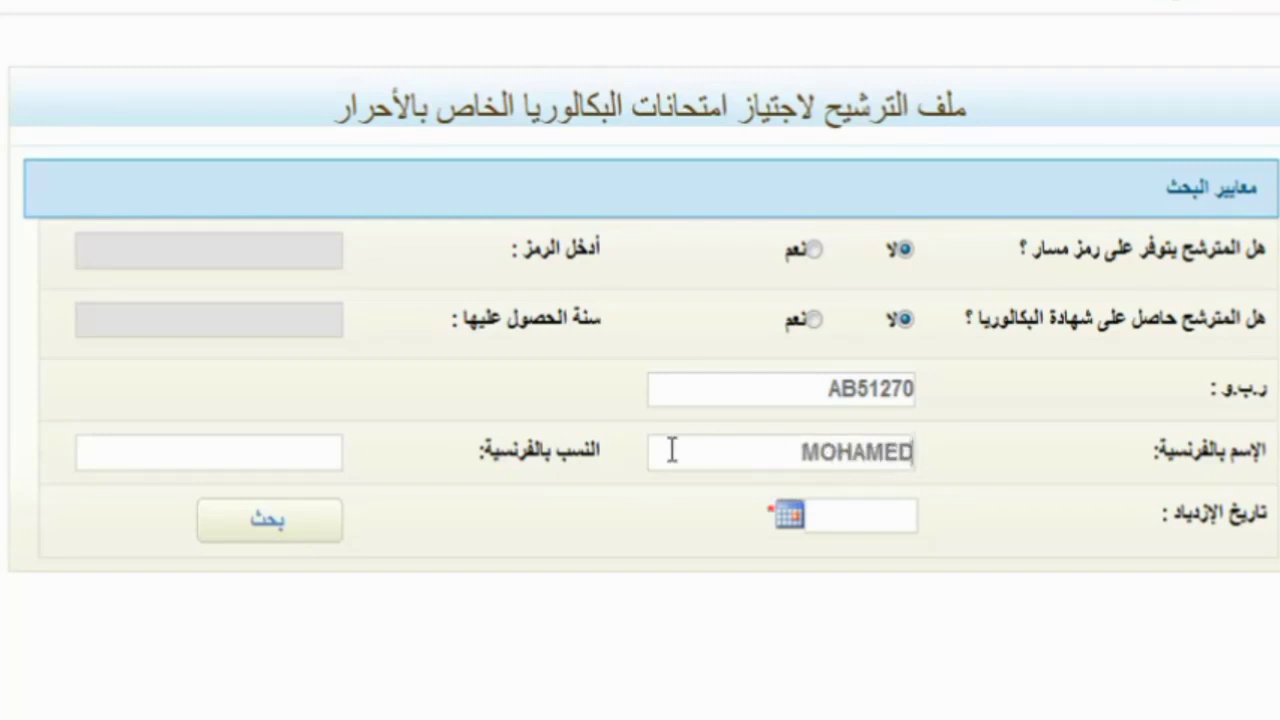
click(300, 457)
text(AB)
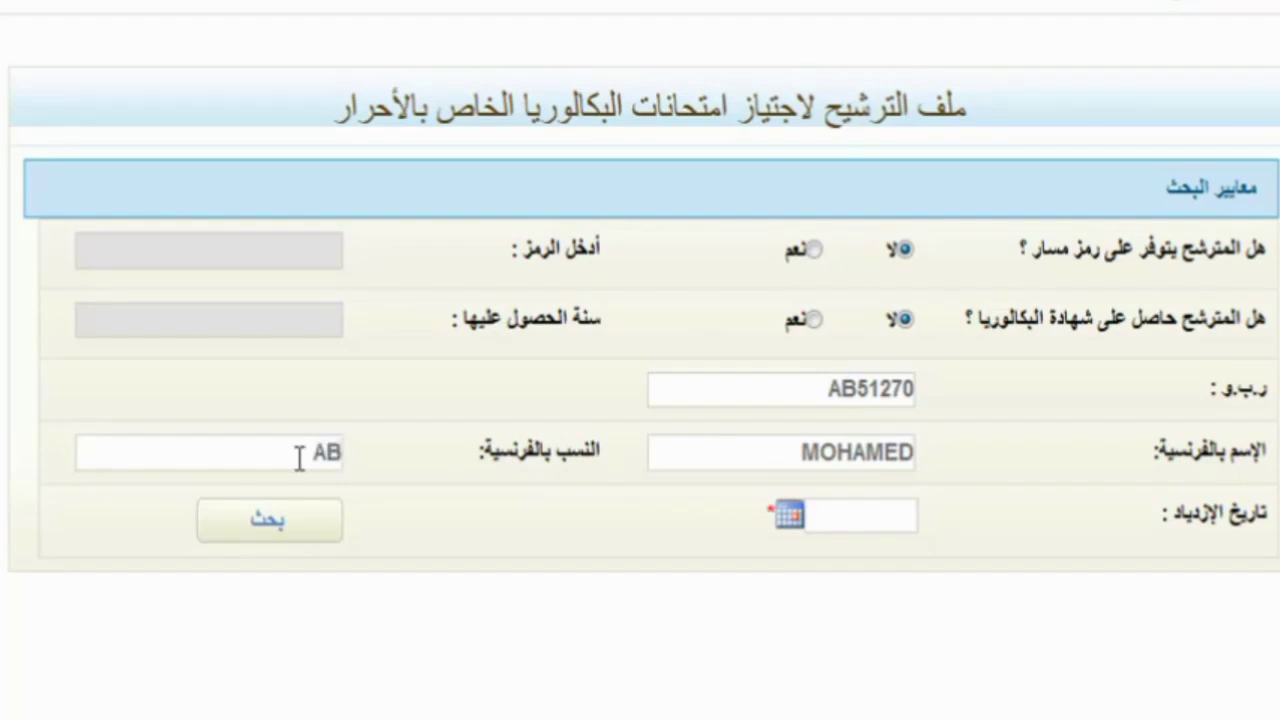
text(CD)
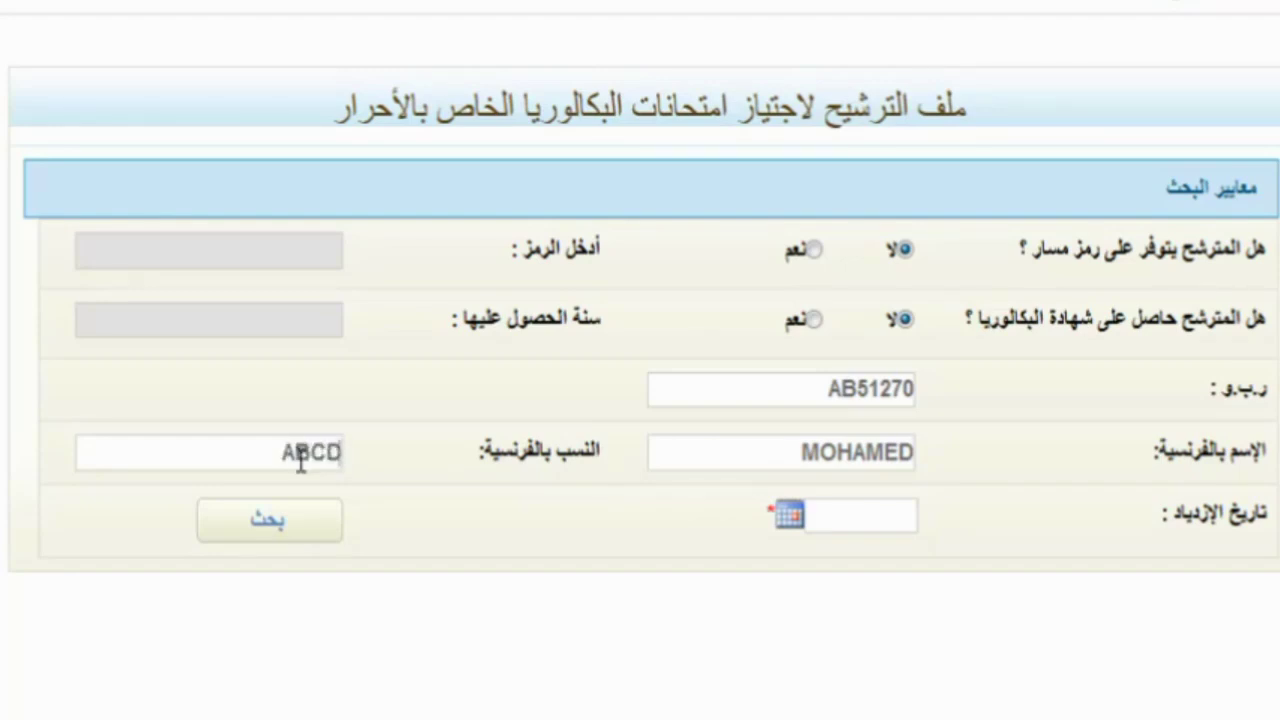
- Type the birth date 15/10/1997 by hand instead of using the calendar
click(815, 516)
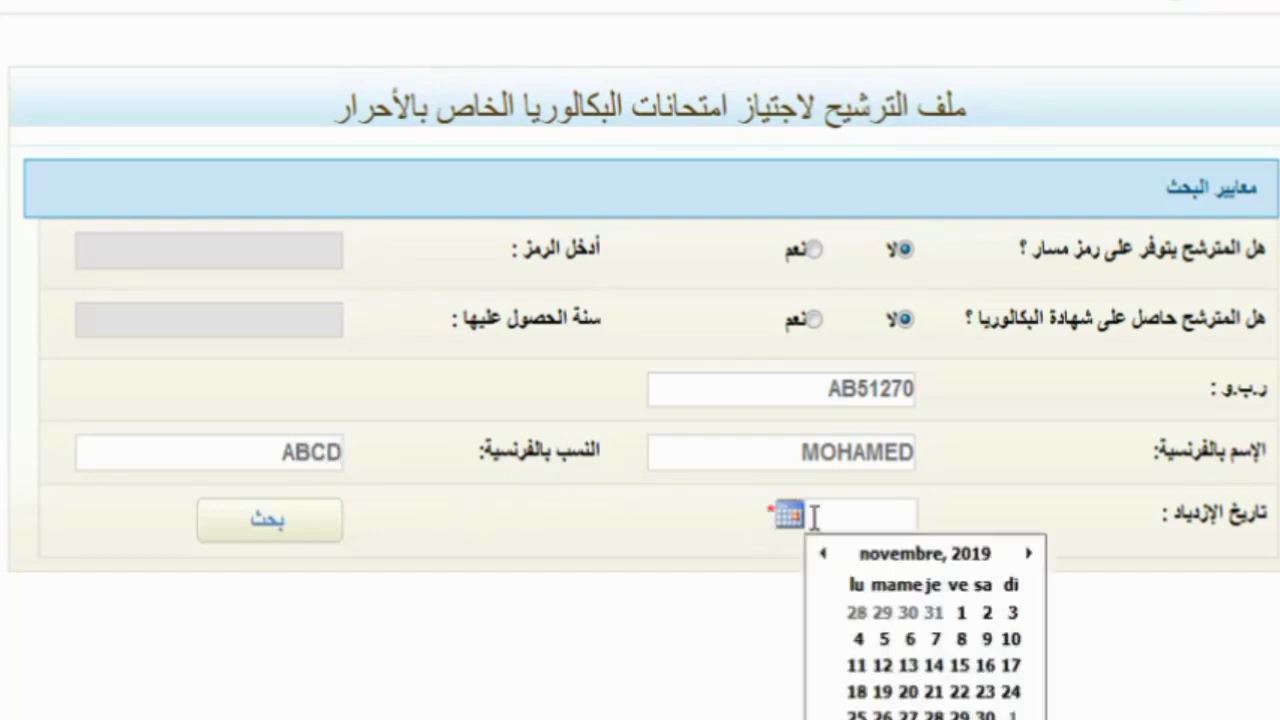
click(818, 518)
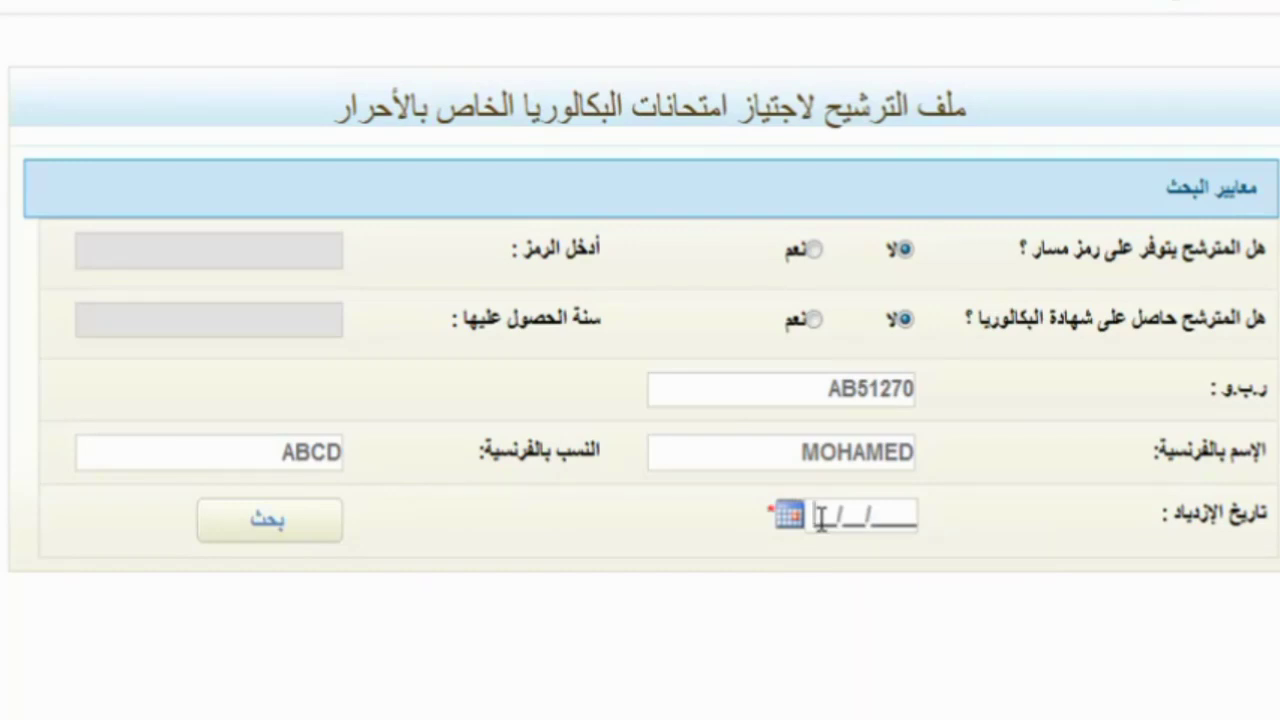
text(15/)
text(10/)
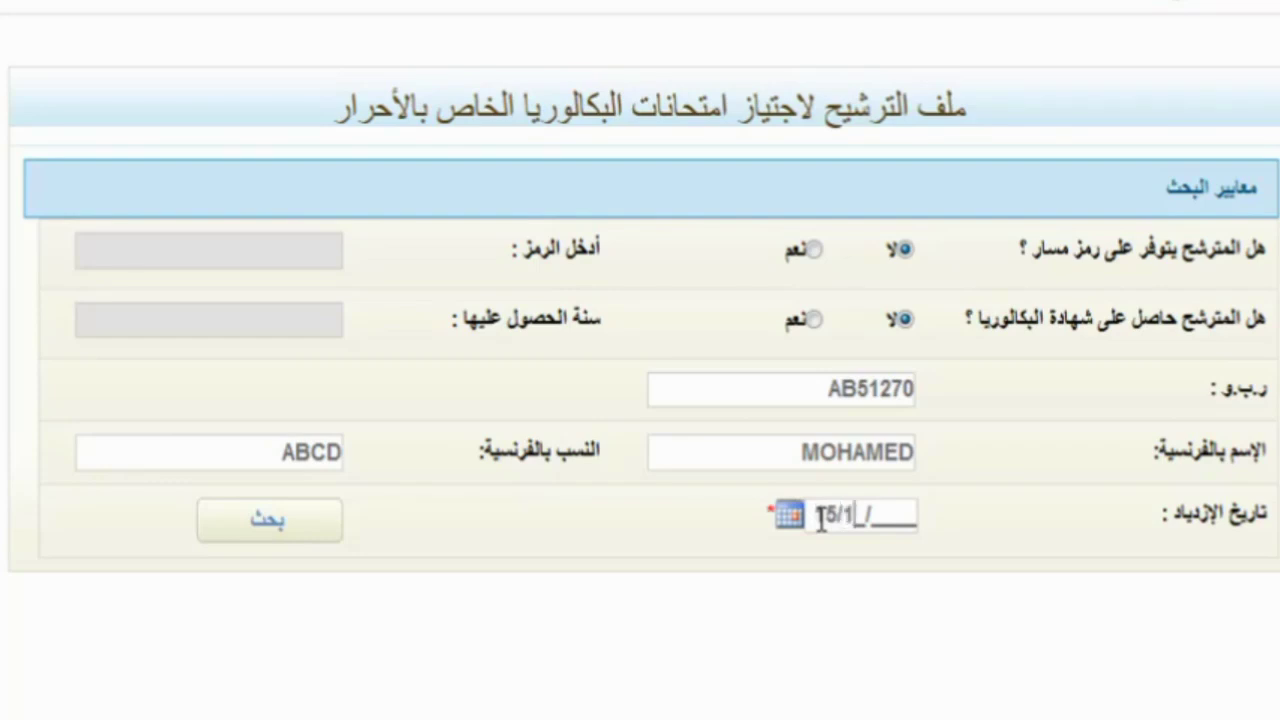
text(1997)
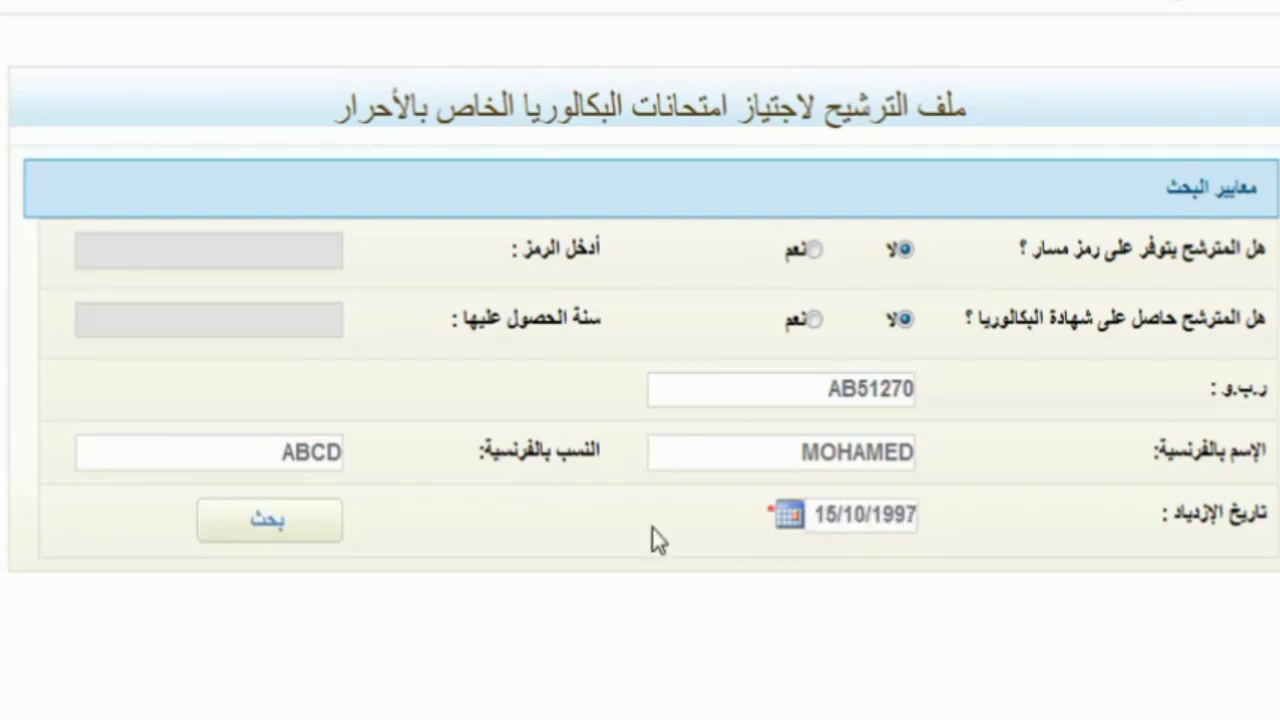
- Run the بحث search and move down to the Arabic family-name field of the البيانات الشخصية section
click(316, 537)
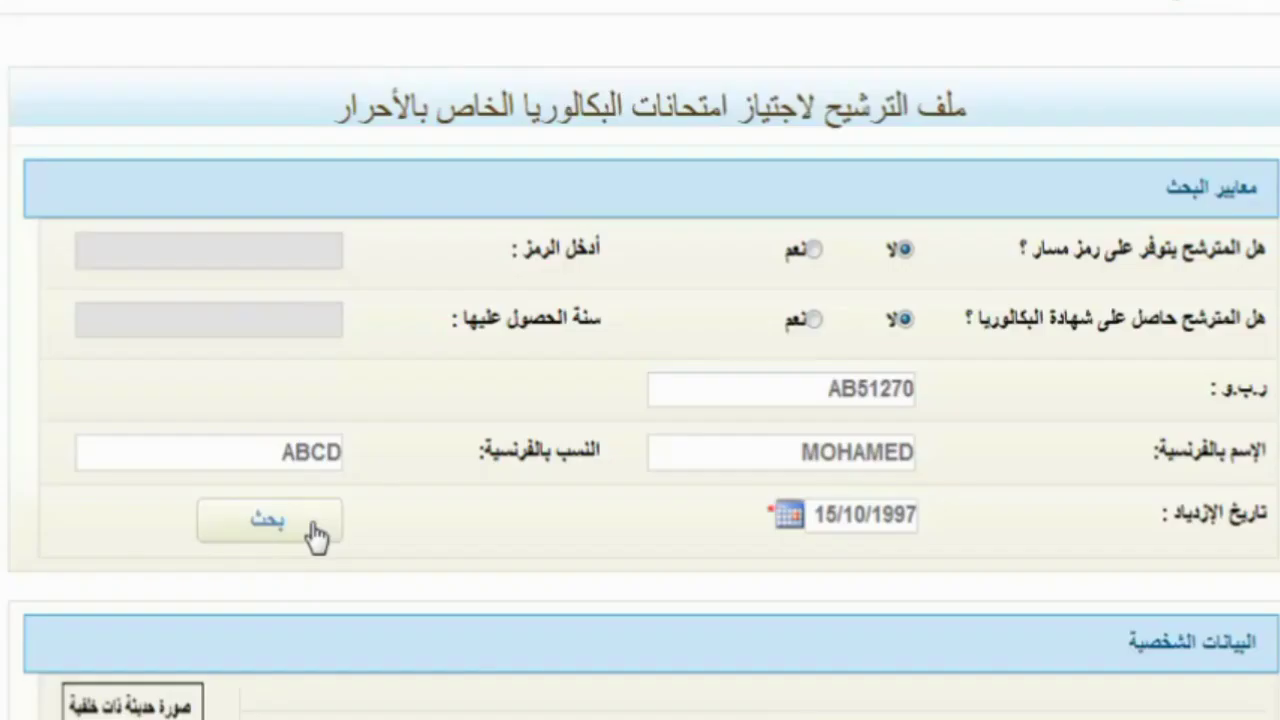
scroll(316, 537, down, 5)
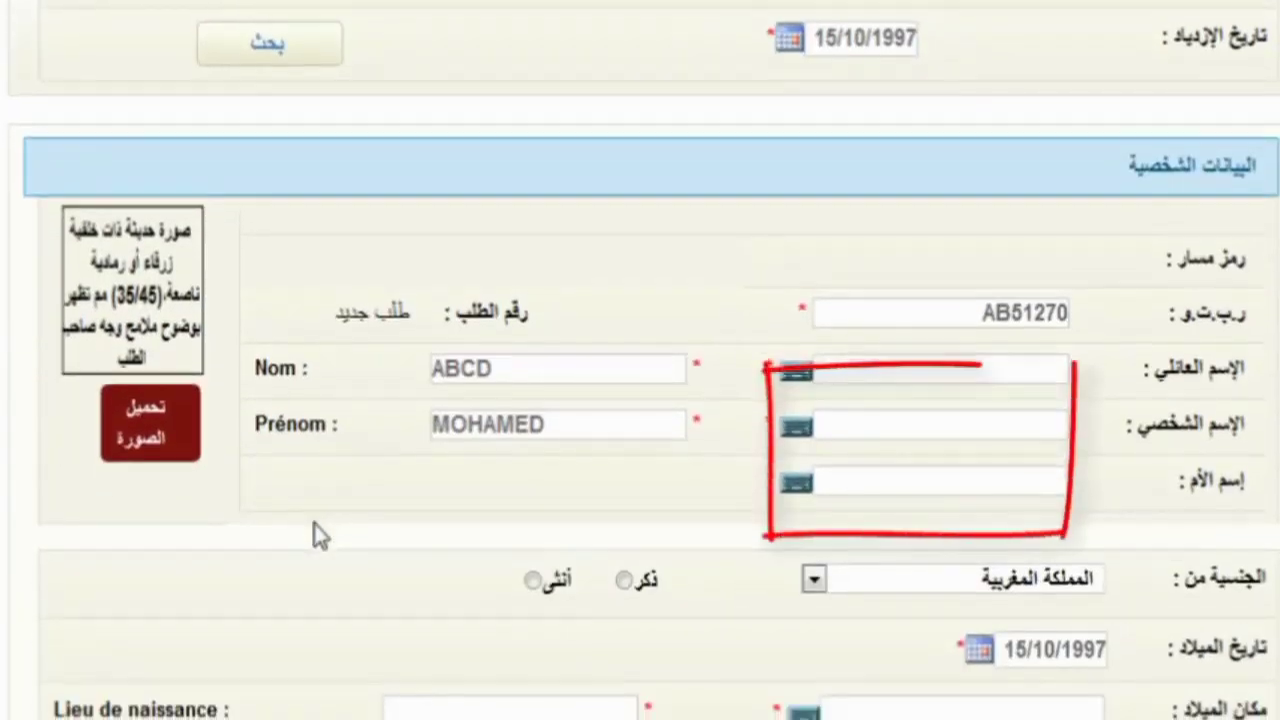
scroll(316, 537, down, 2)
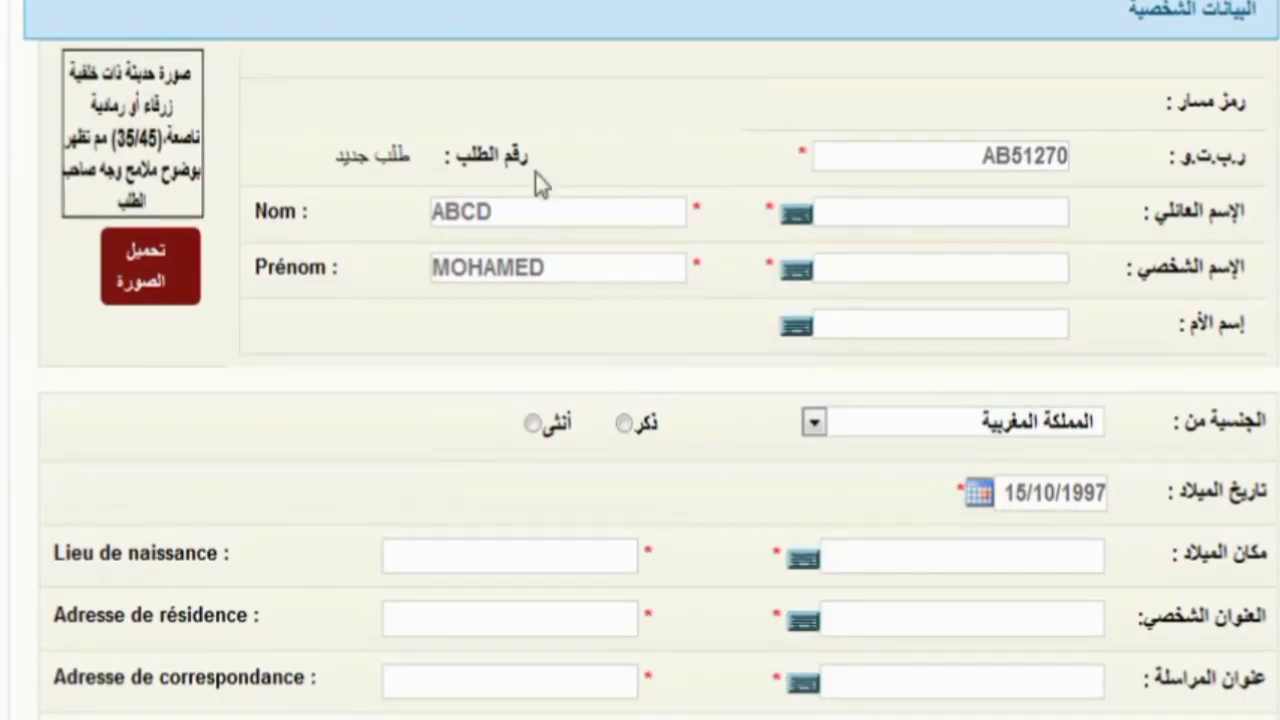
scroll(457, 220, up, 5)
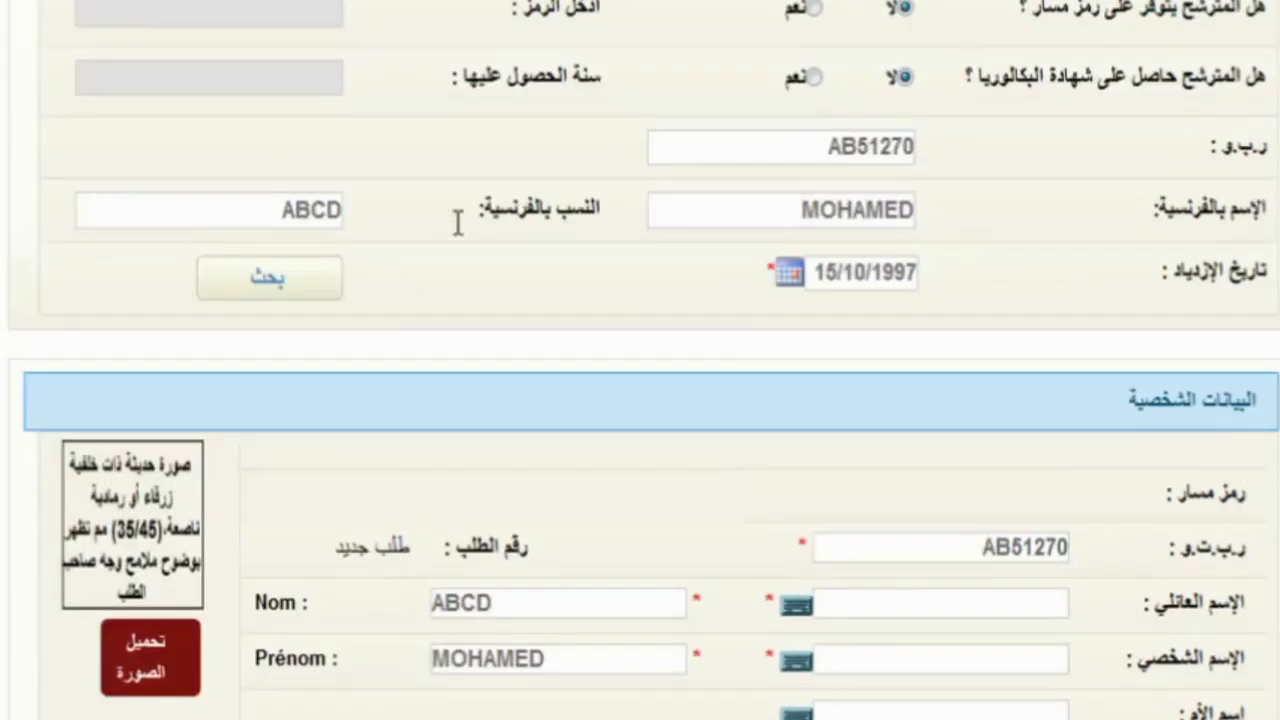
scroll(459, 235, down, 3)
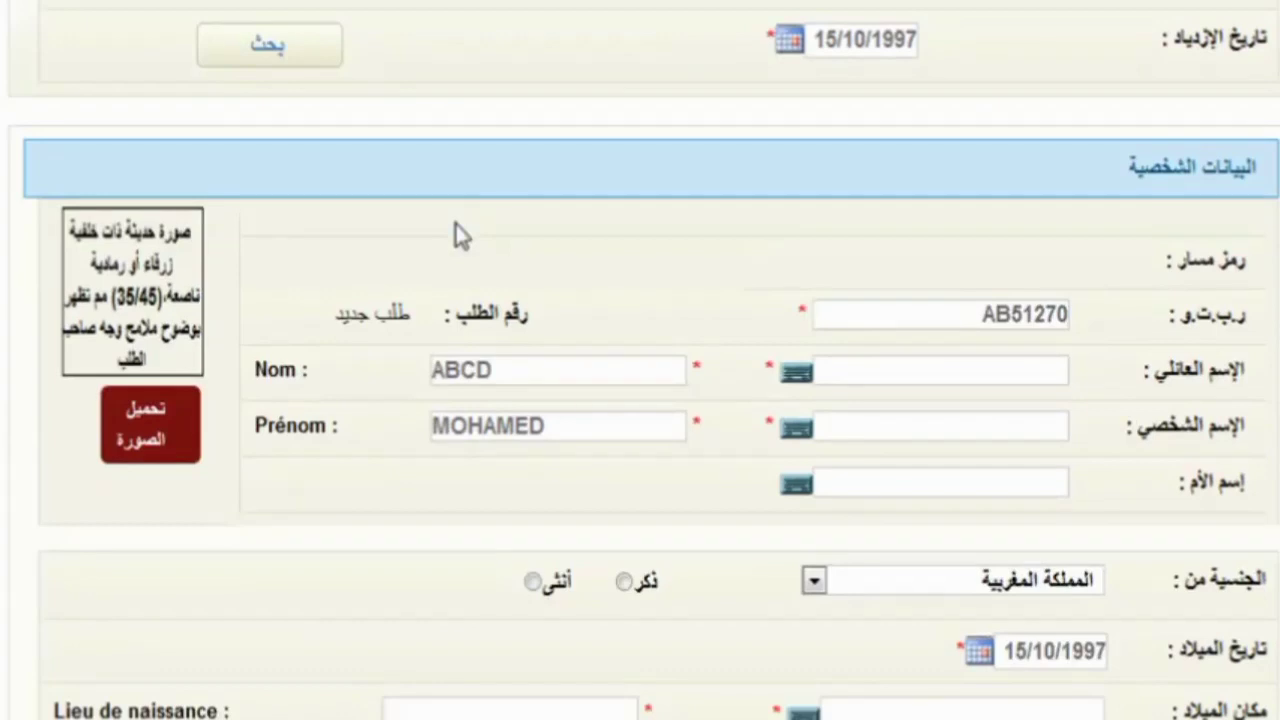
scroll(457, 235, down, 2)
click(863, 222)
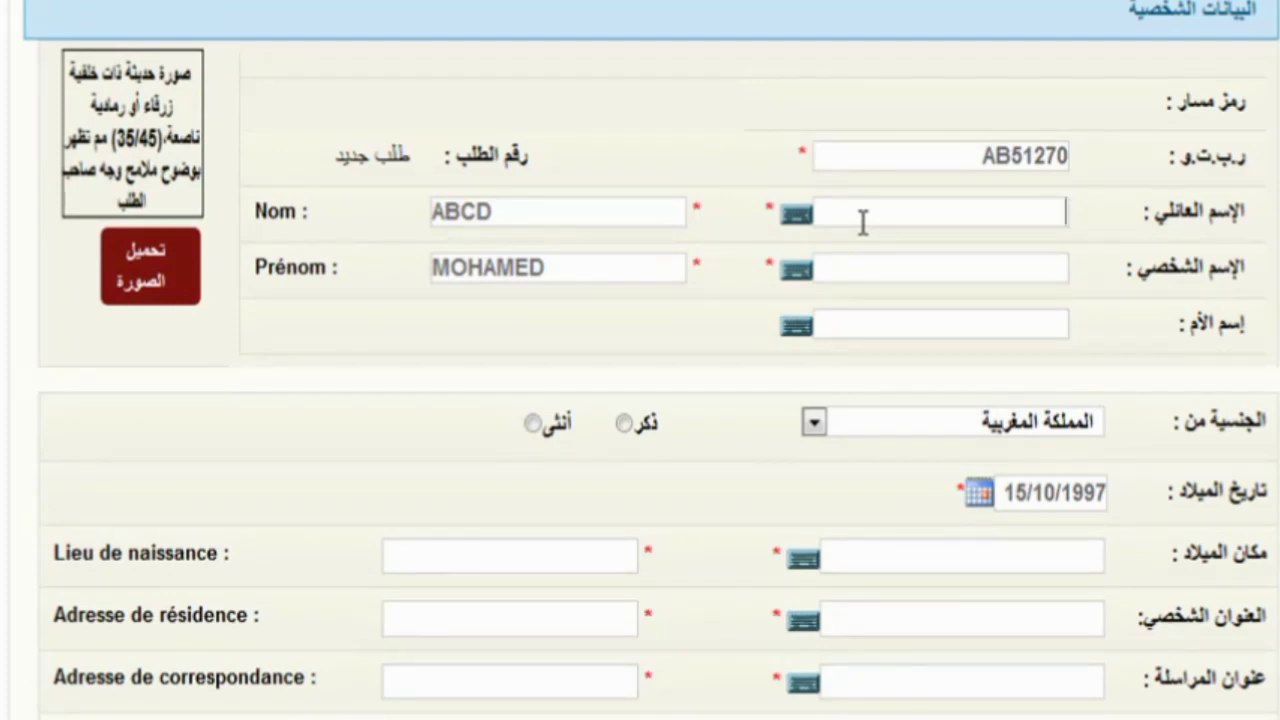
- Enter the candidate's Arabic family name, Arabic first name and mother's name
text(ب)
key(BackSpace)
text(أبسد)
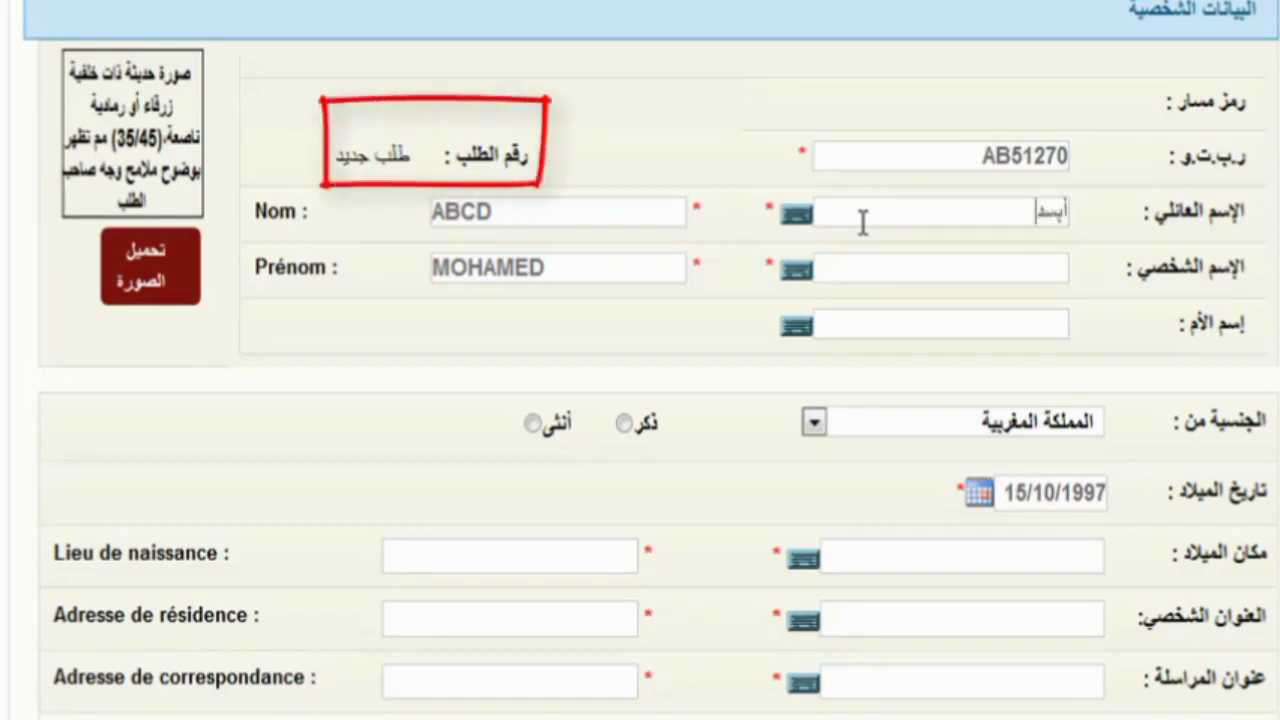
click(945, 272)
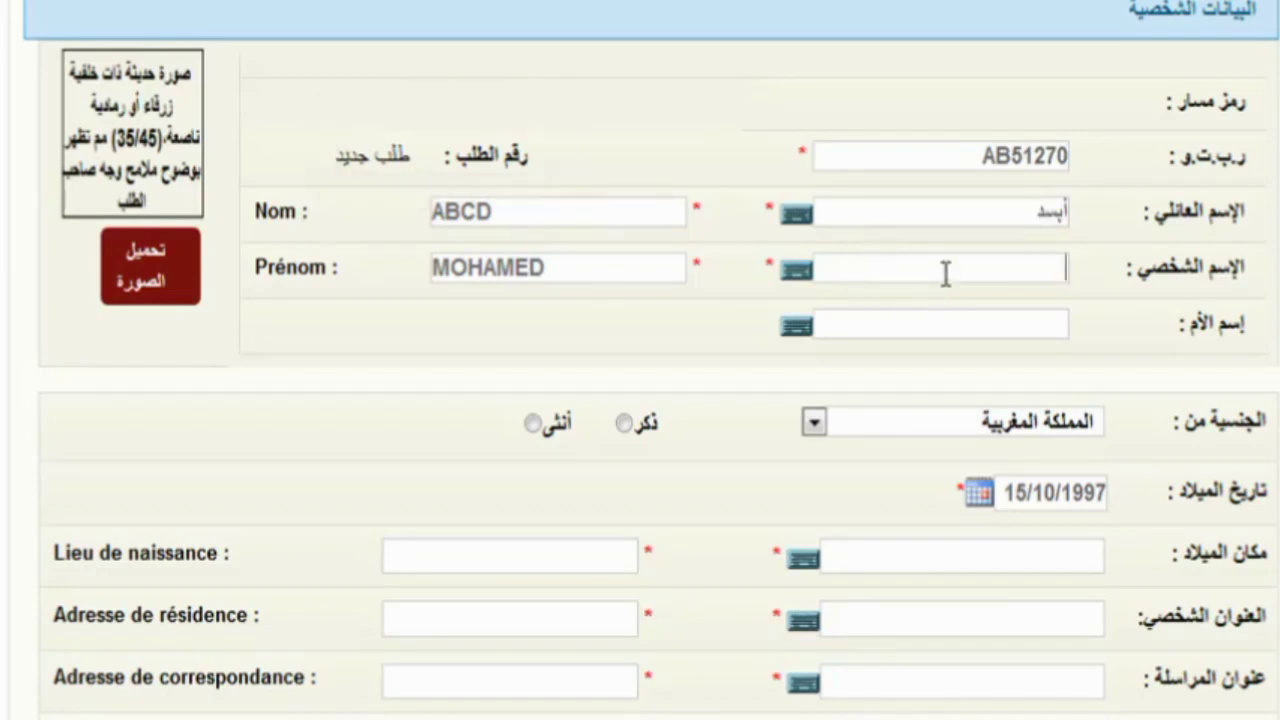
text(محمد)
click(972, 327)
text(فاطمة)
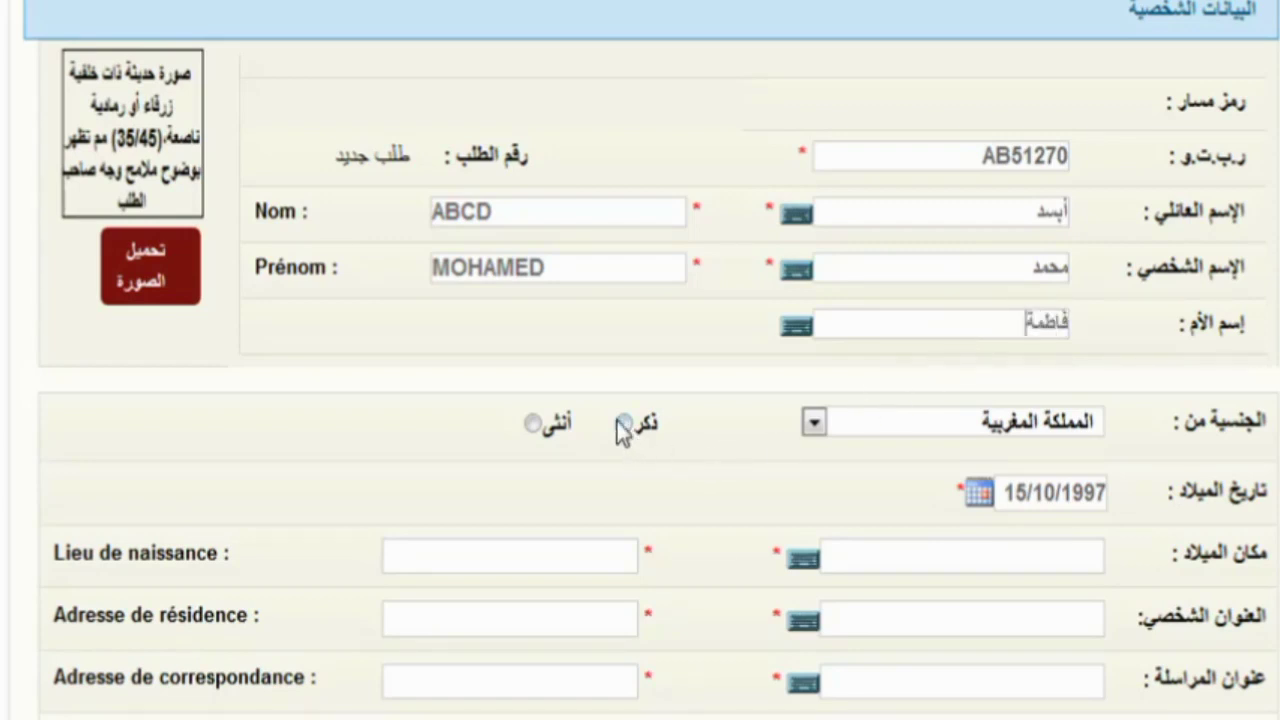
- Set the gender to male (ذكر) and keep المملكة المغربية as nationality
click(623, 423)
click(950, 425)
click(955, 435)
click(971, 556)
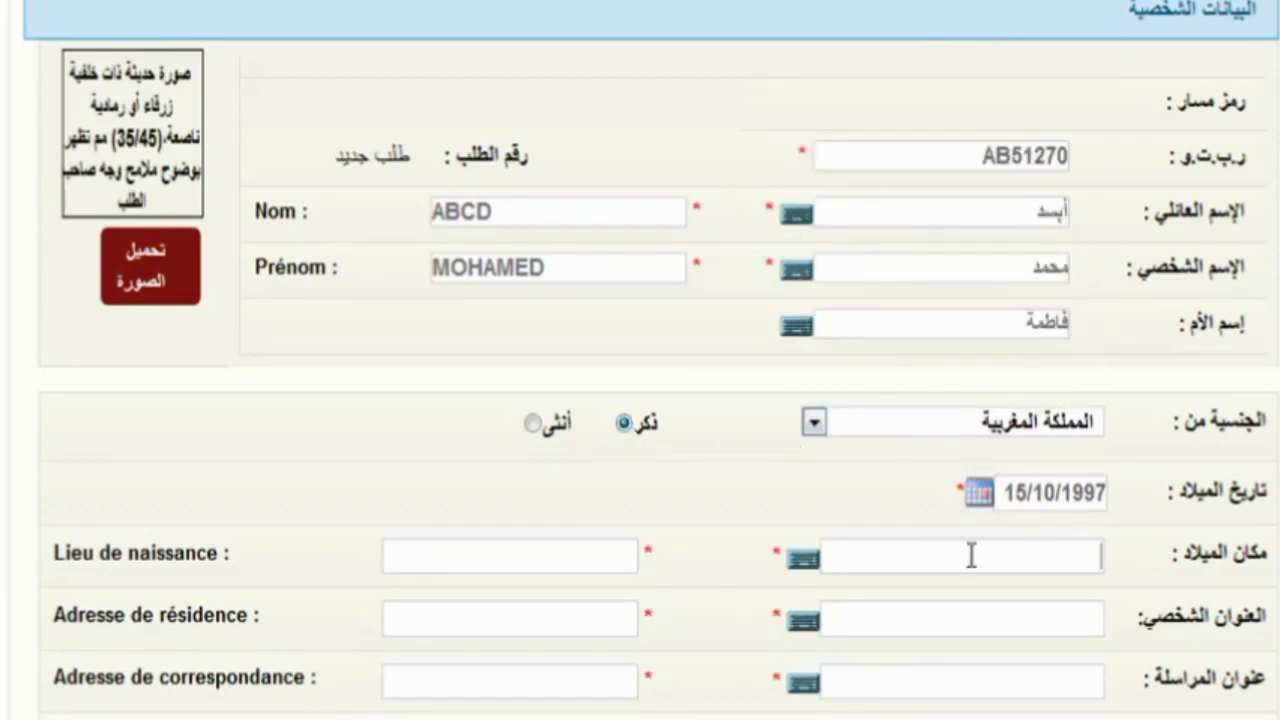
- Enter الرباط as the Arabic birthplace and type the candidate's Arabic residence address
scroll(940, 500, down, 3)
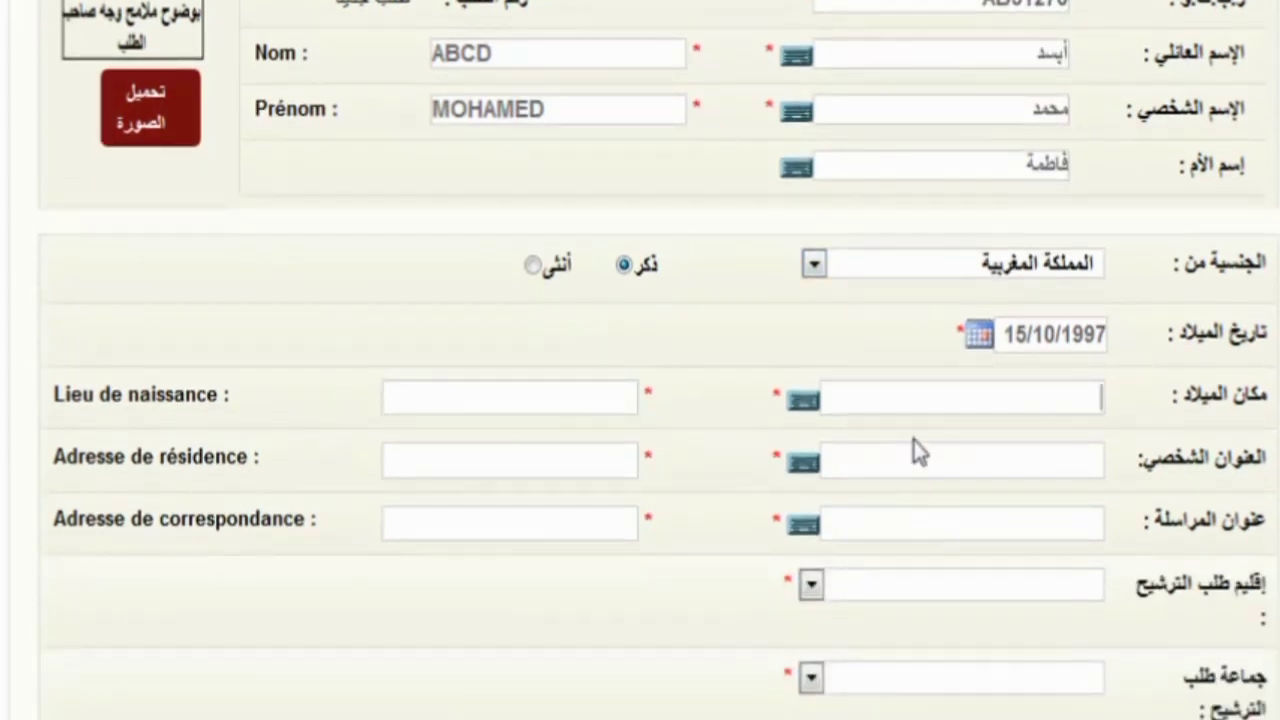
text(الرباط)
click(1050, 463)
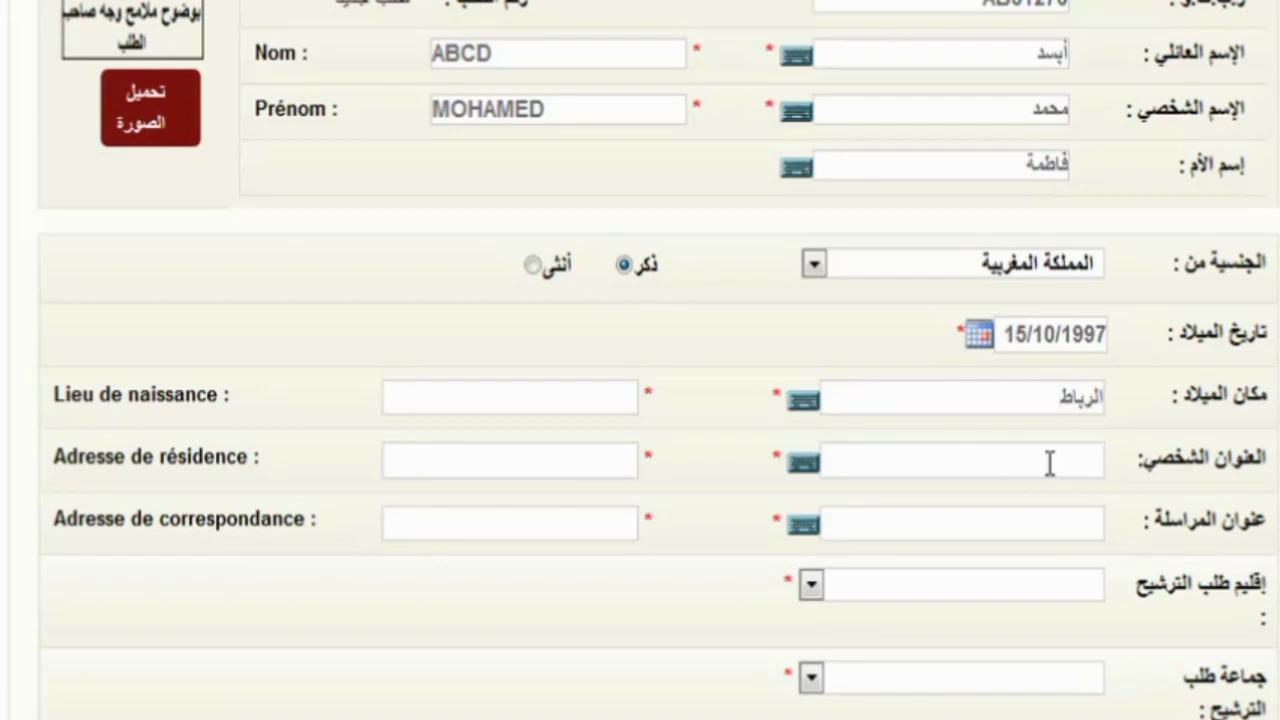
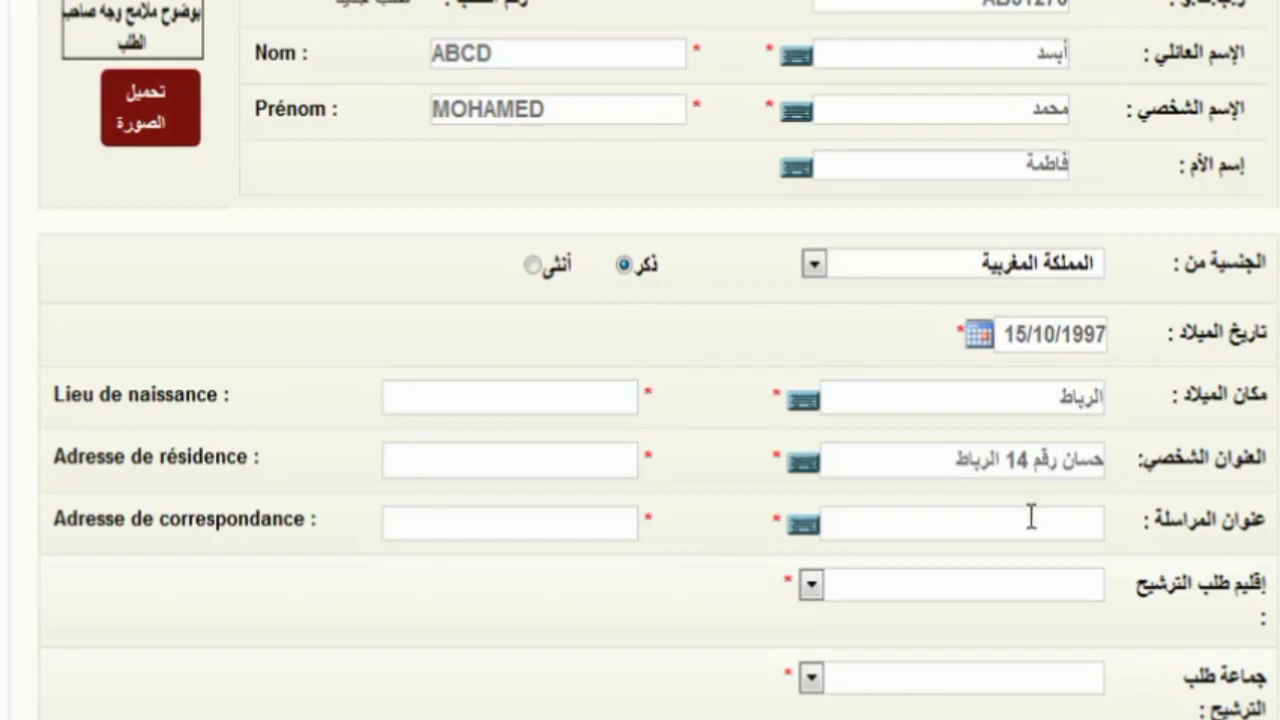
- Copy the Arabic residence address into the عنوان المراسلة correspondence field
click(1040, 528)
triple_click(1003, 459)
key(ctrl+c)
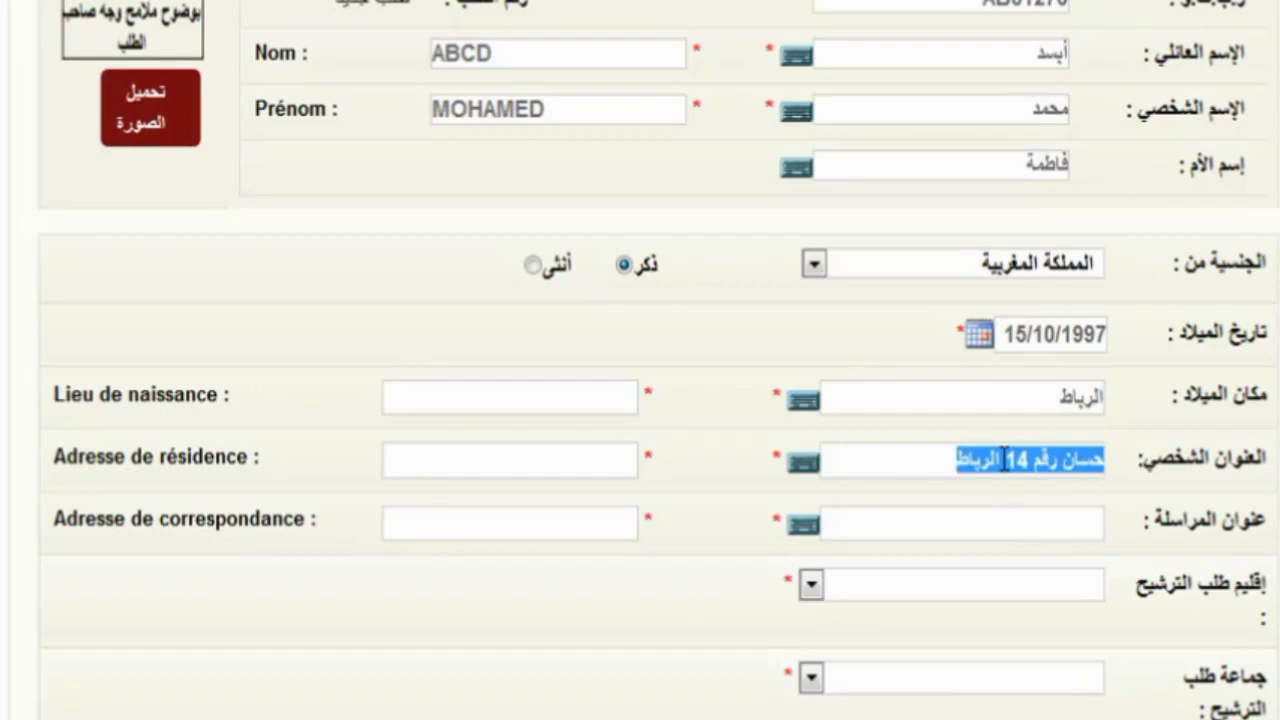
click(1072, 527)
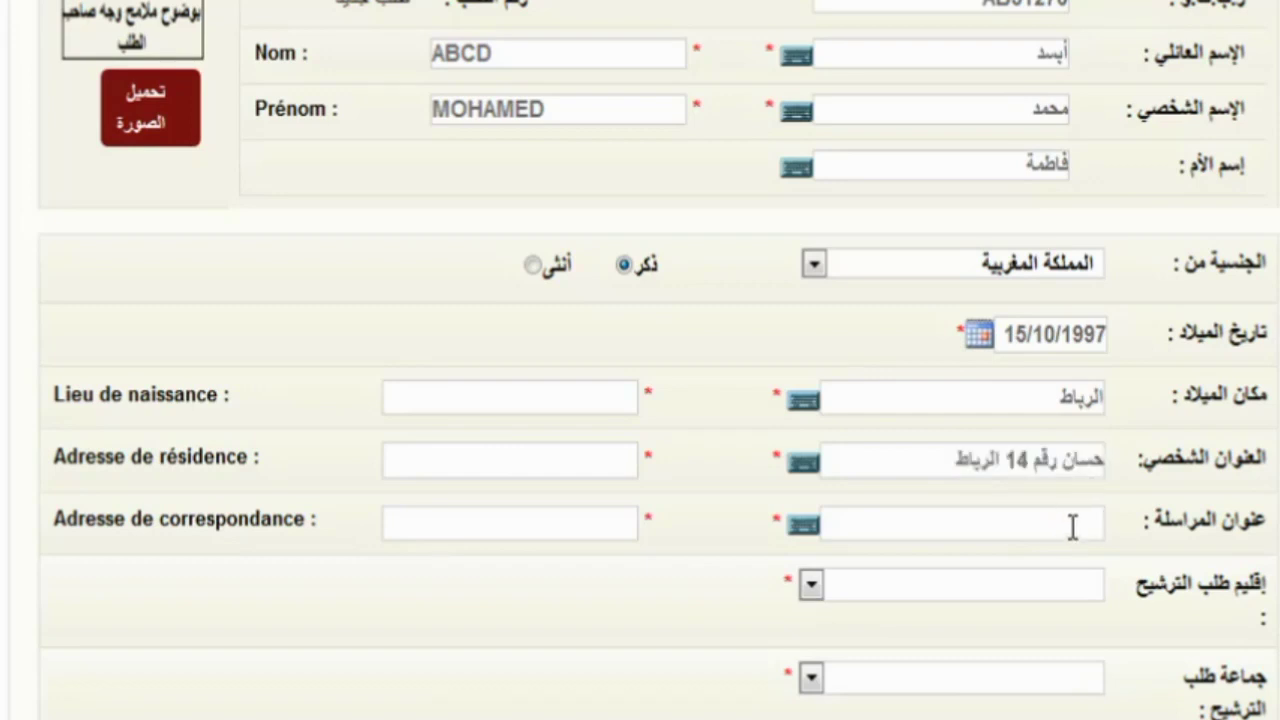
key(ctrl+v)
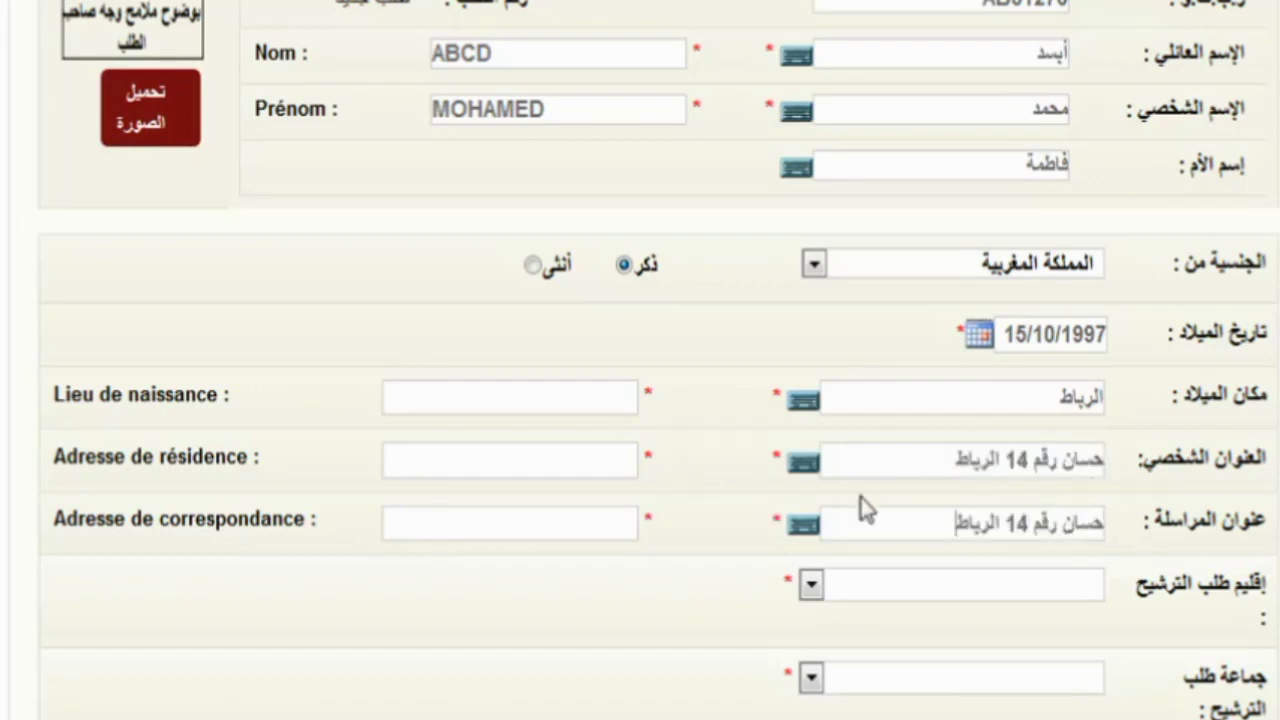
- Enter RABAT as the French birthplace (Lieu de naissance)
click(537, 413)
text(RABAT)
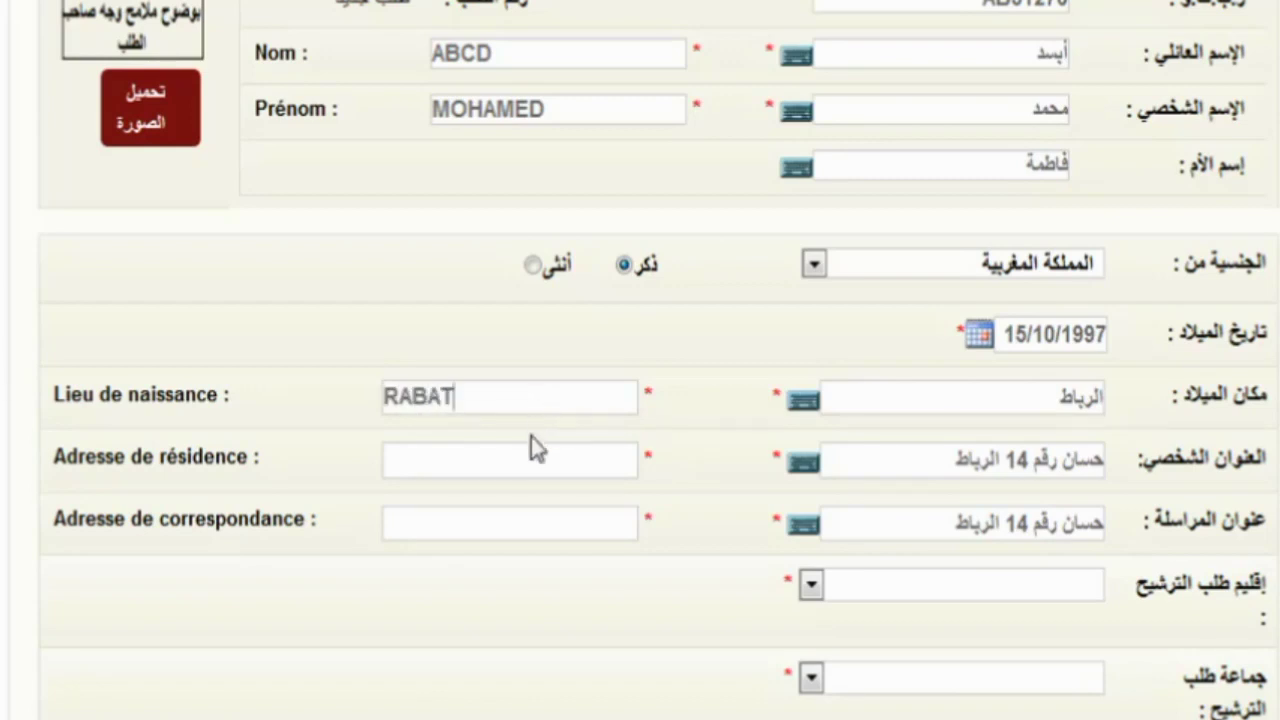
- Type the French residence address and paste it into Adresse de correspondance
click(524, 462)
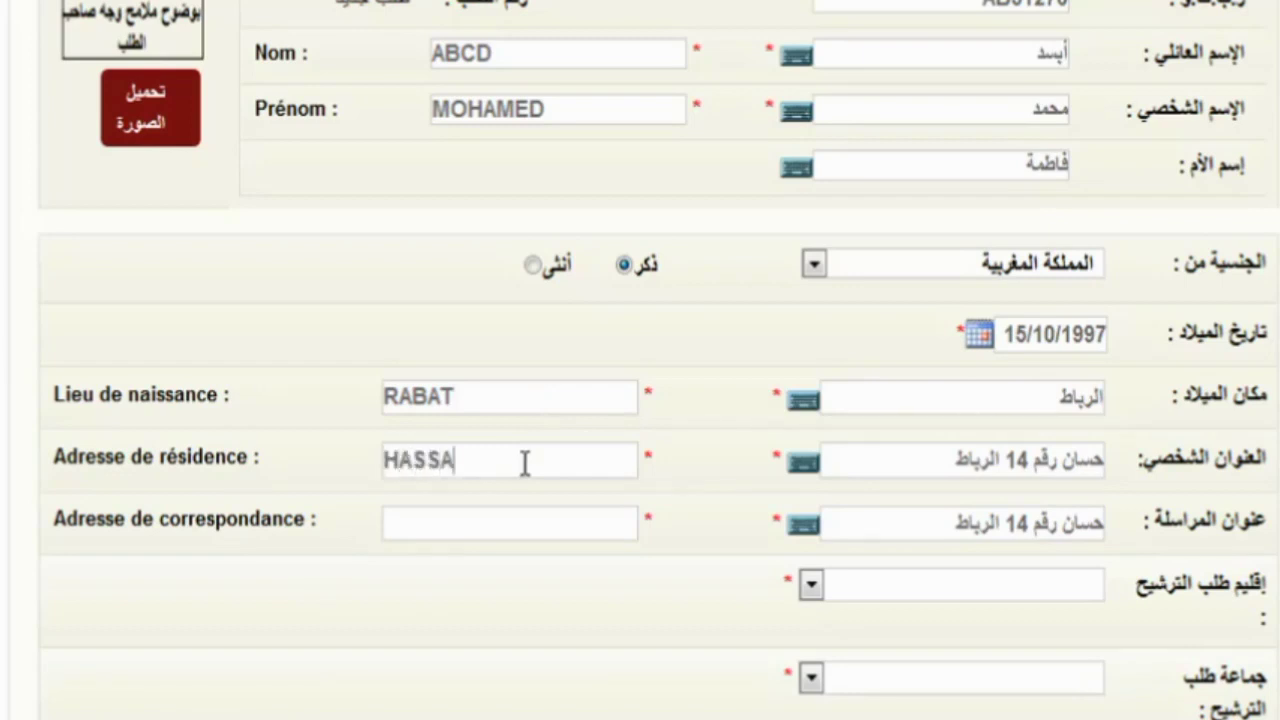
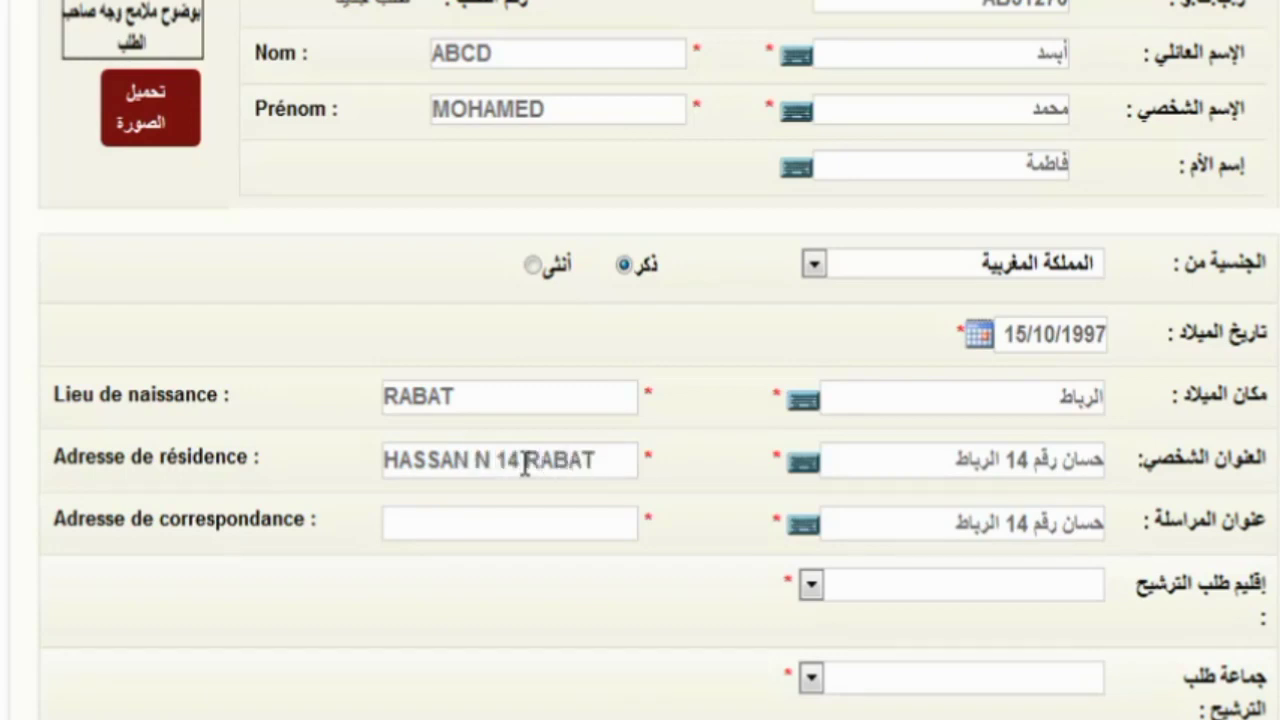
key(ctrl+a)
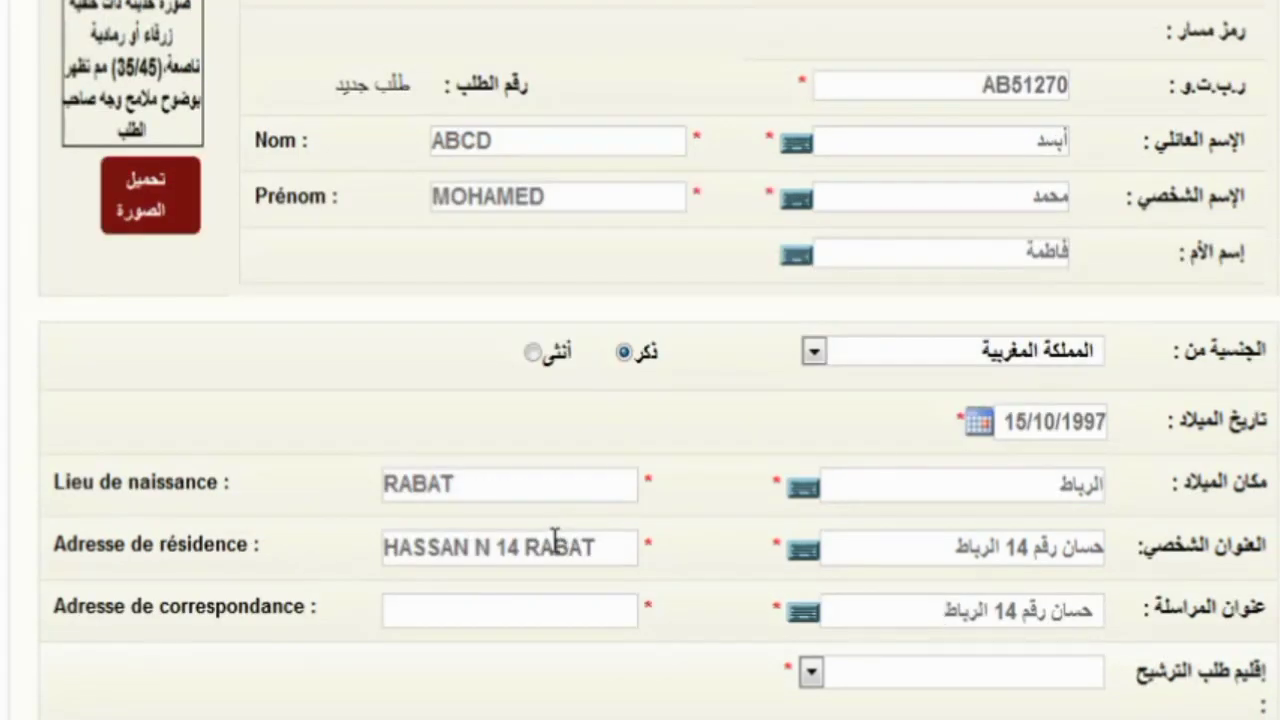
double_click(556, 456)
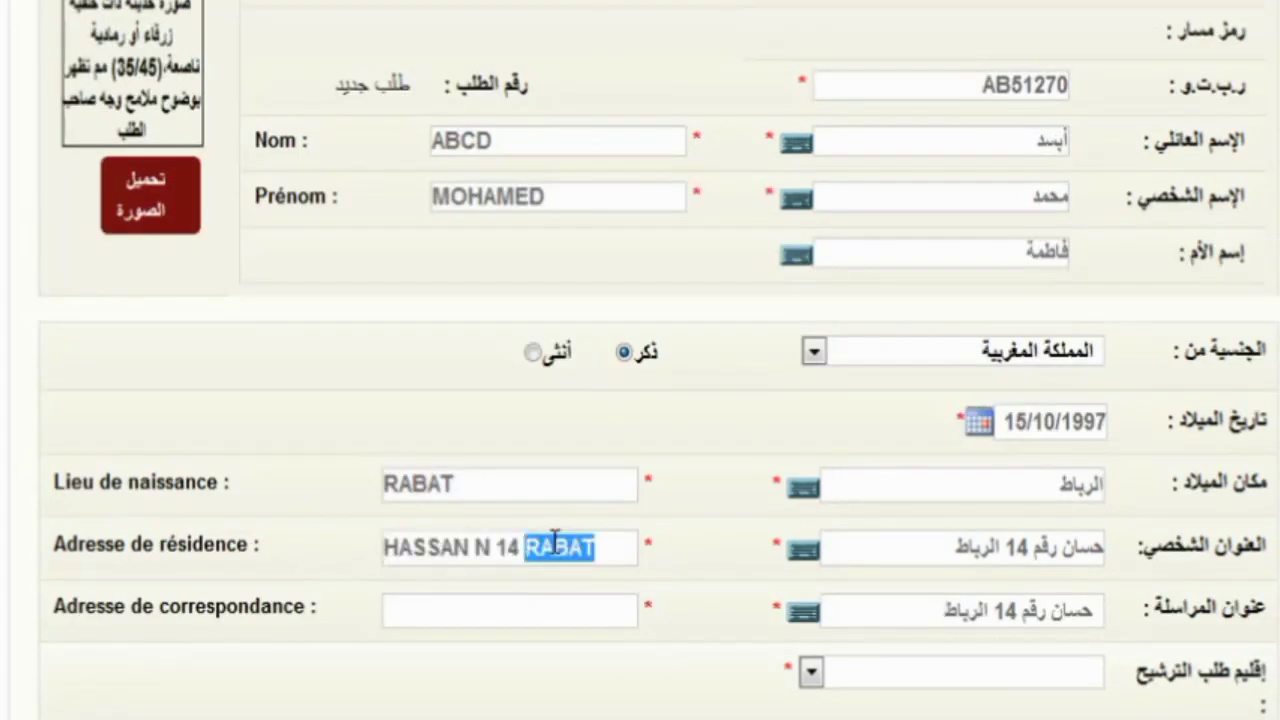
triple_click(556, 540)
key(ctrl+c)
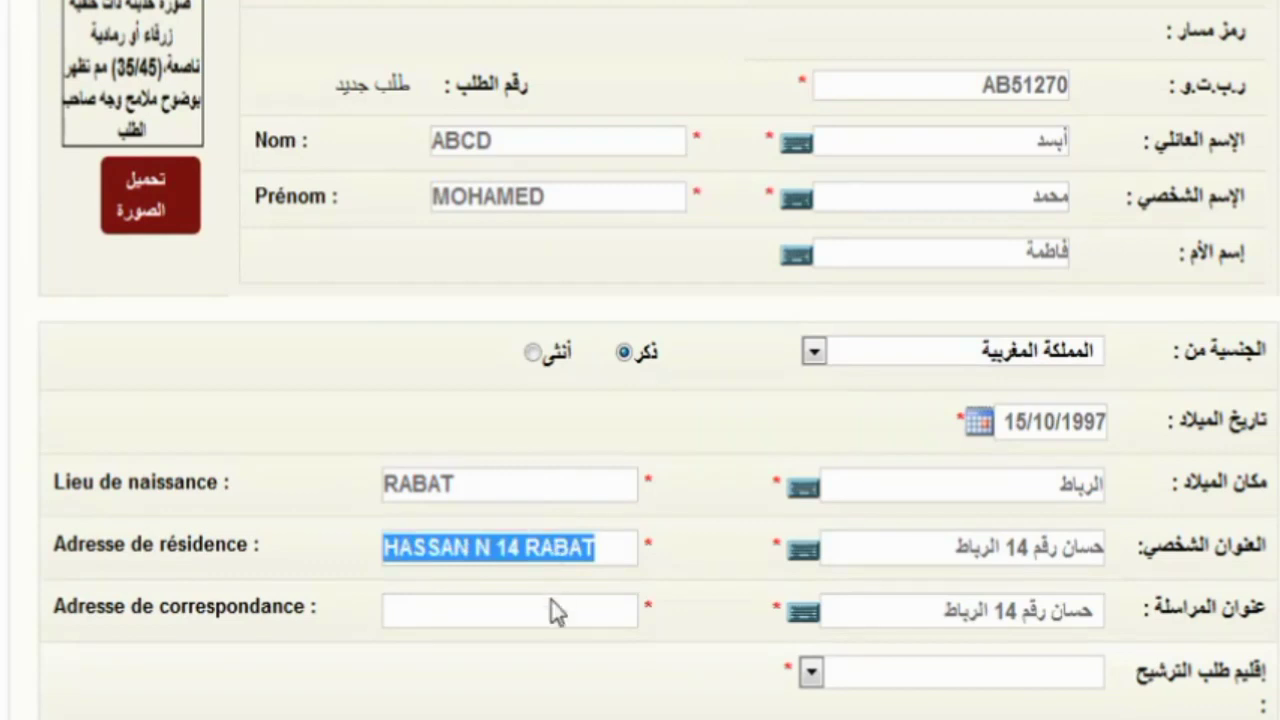
click(555, 612)
key(ctrl+v)
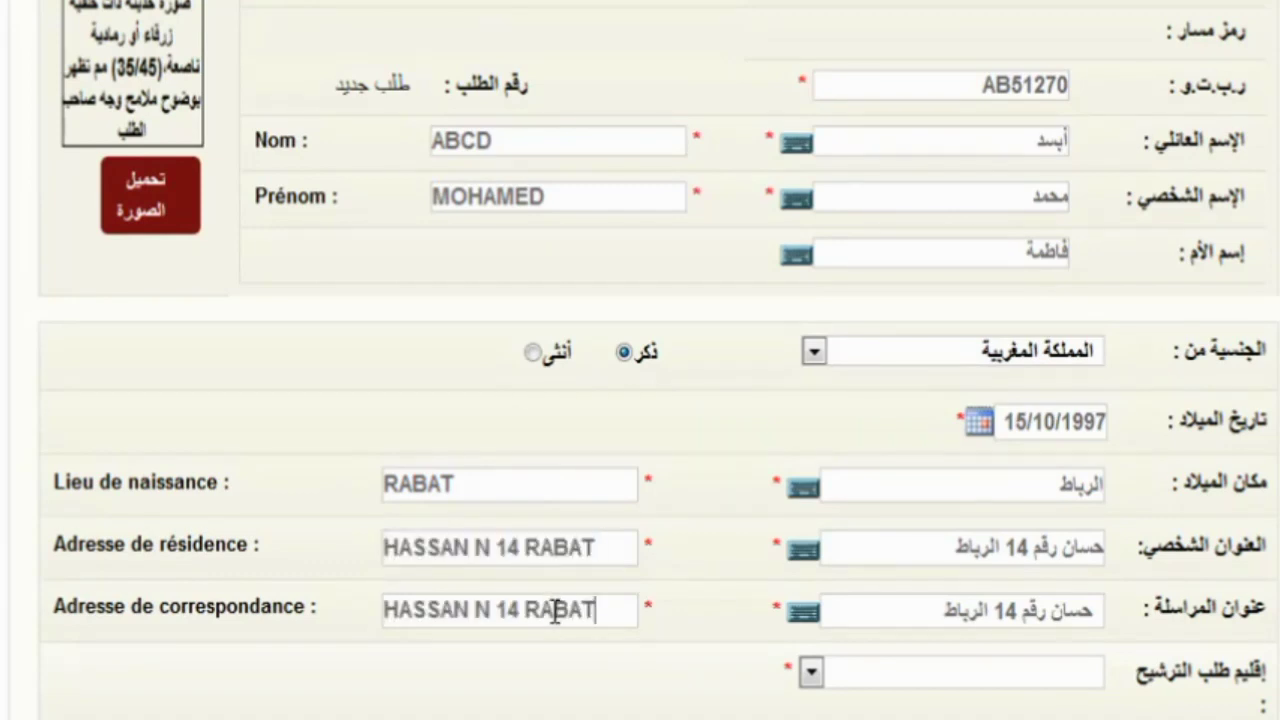
scroll(555, 612, down, 3)
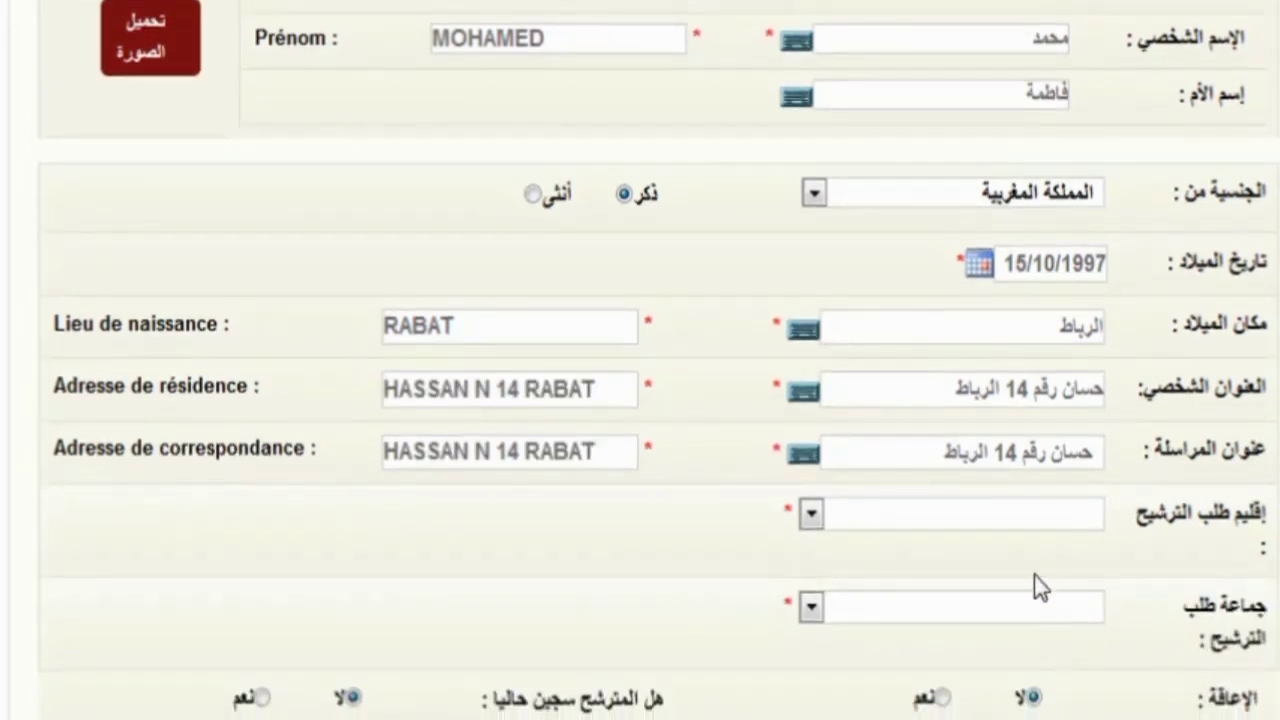
- Choose عمالة: الرباط as the application province
click(986, 517)
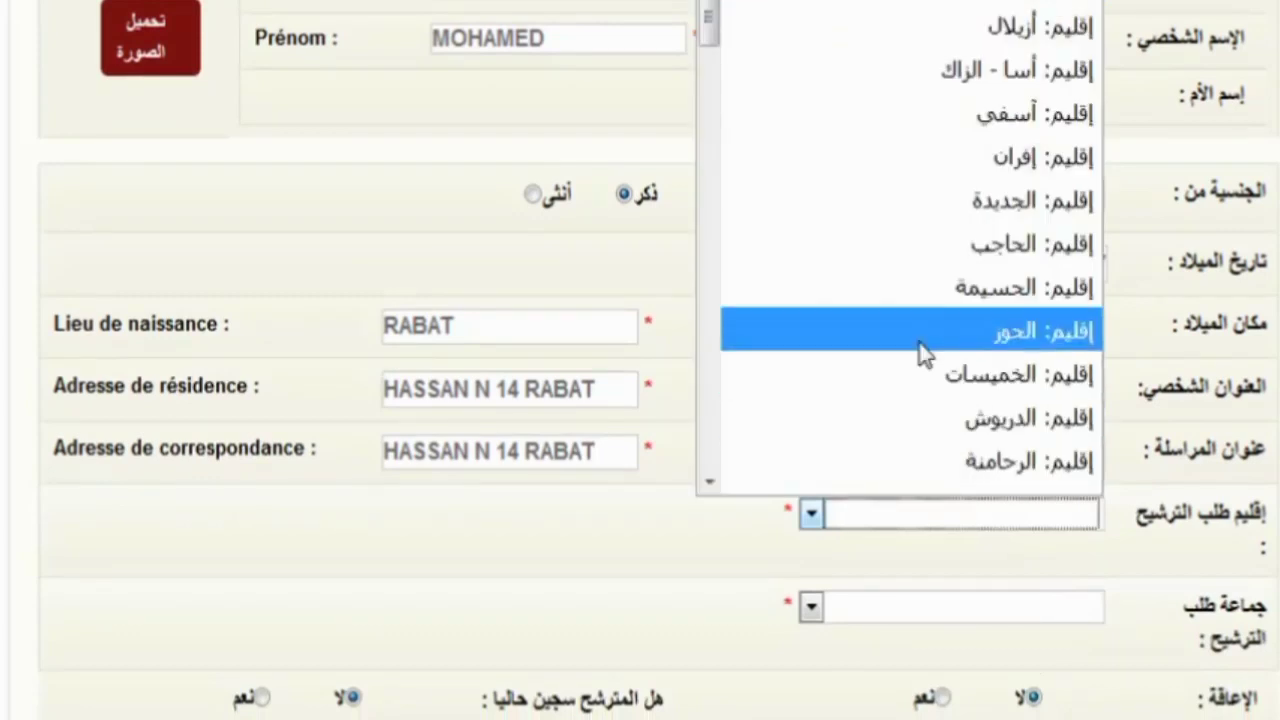
scroll(924, 352, down, 3)
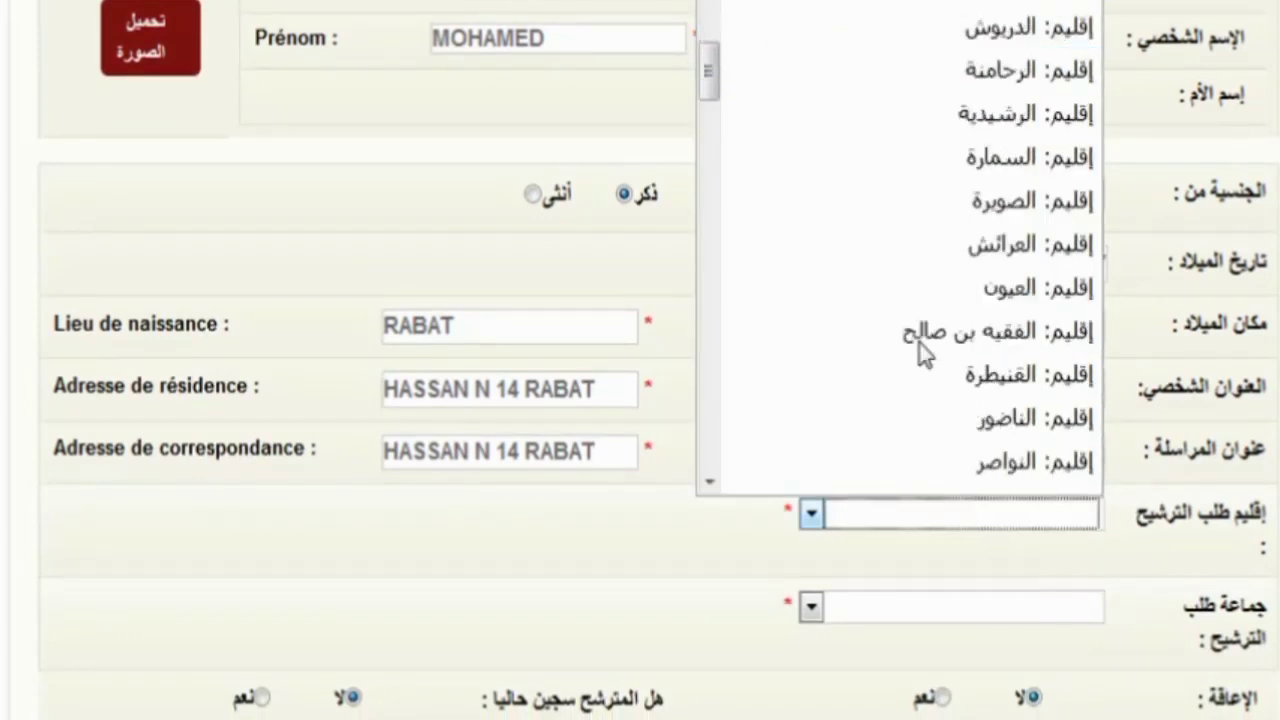
scroll(924, 352, down, 1)
scroll(924, 352, down, 2)
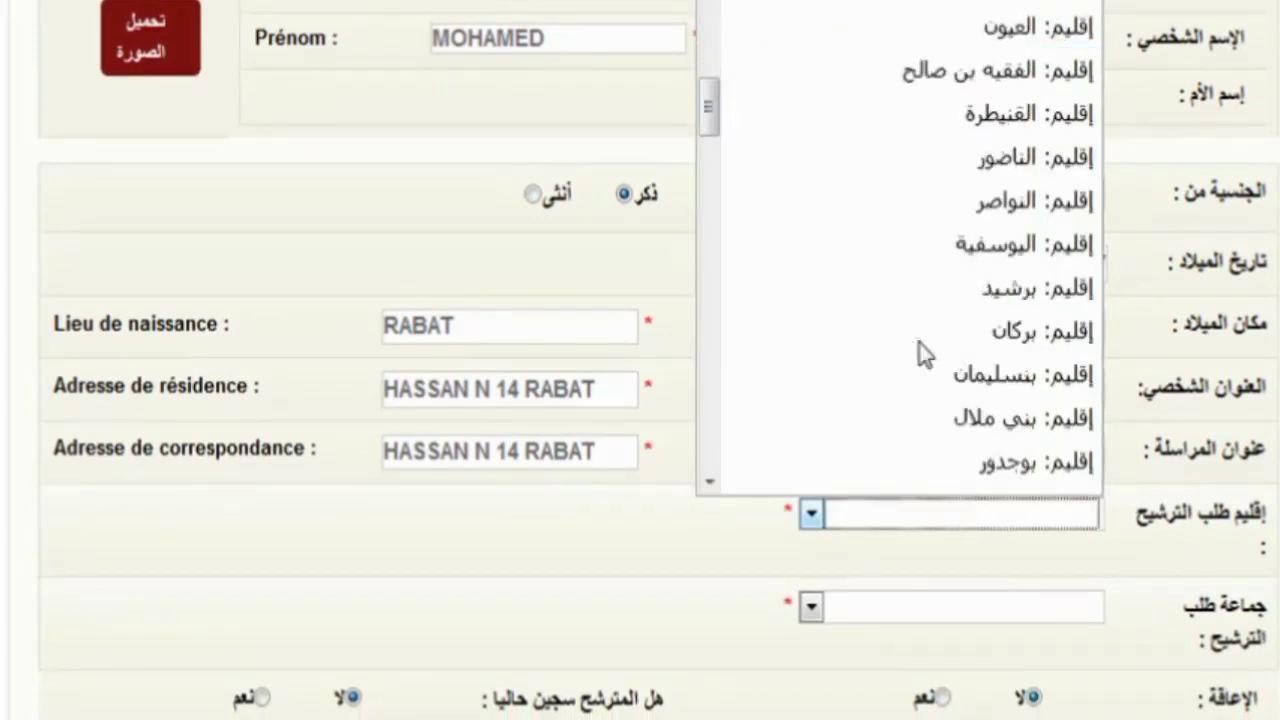
scroll(924, 352, down, 5)
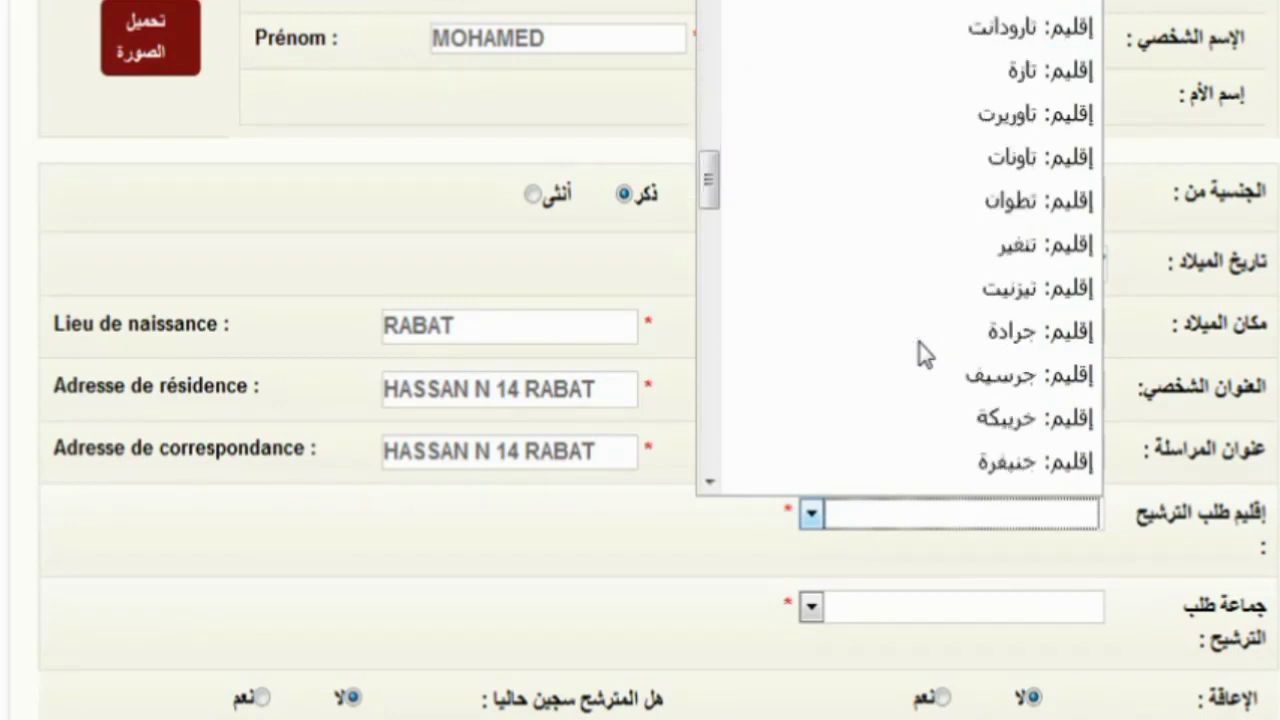
scroll(924, 352, down, 8)
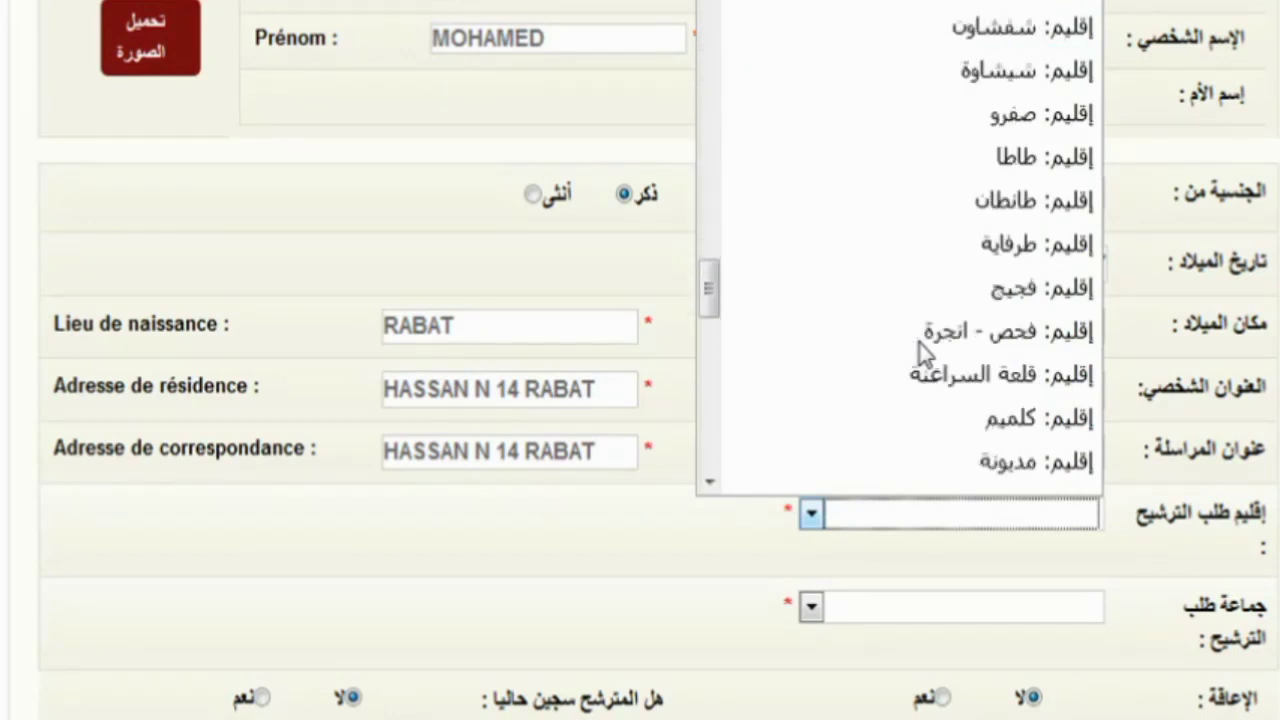
scroll(924, 352, down, 5)
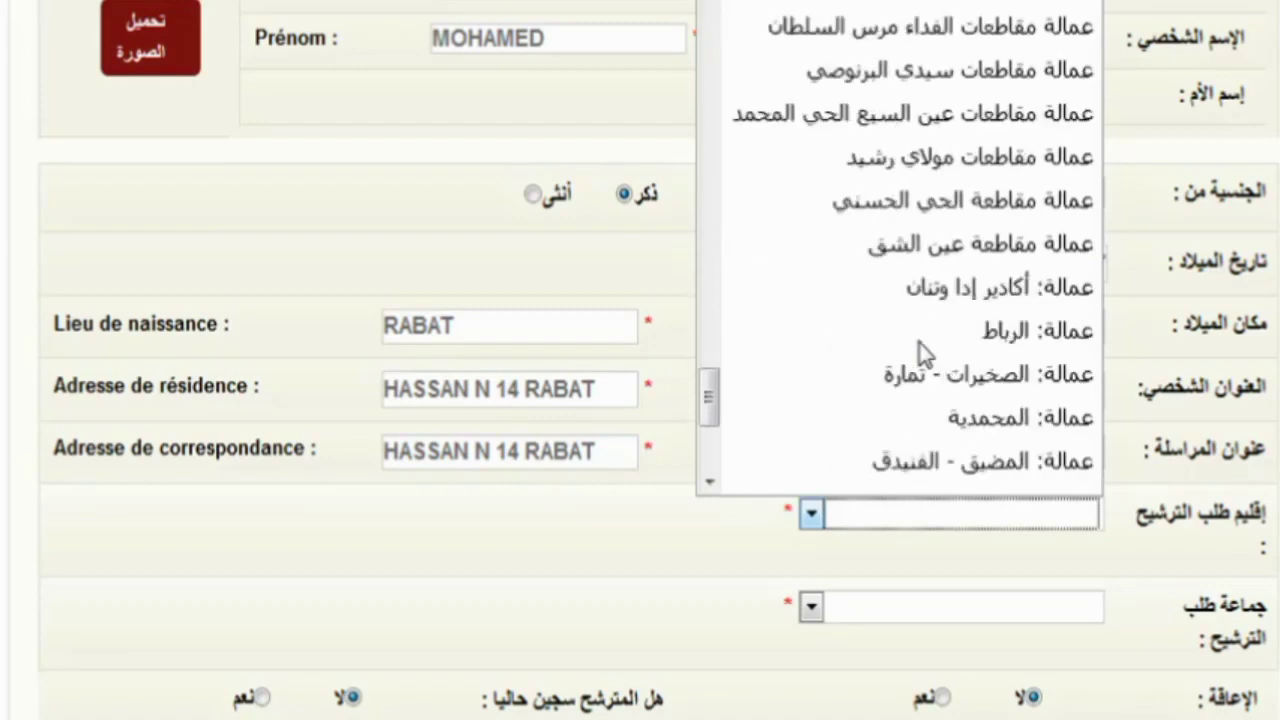
click(995, 332)
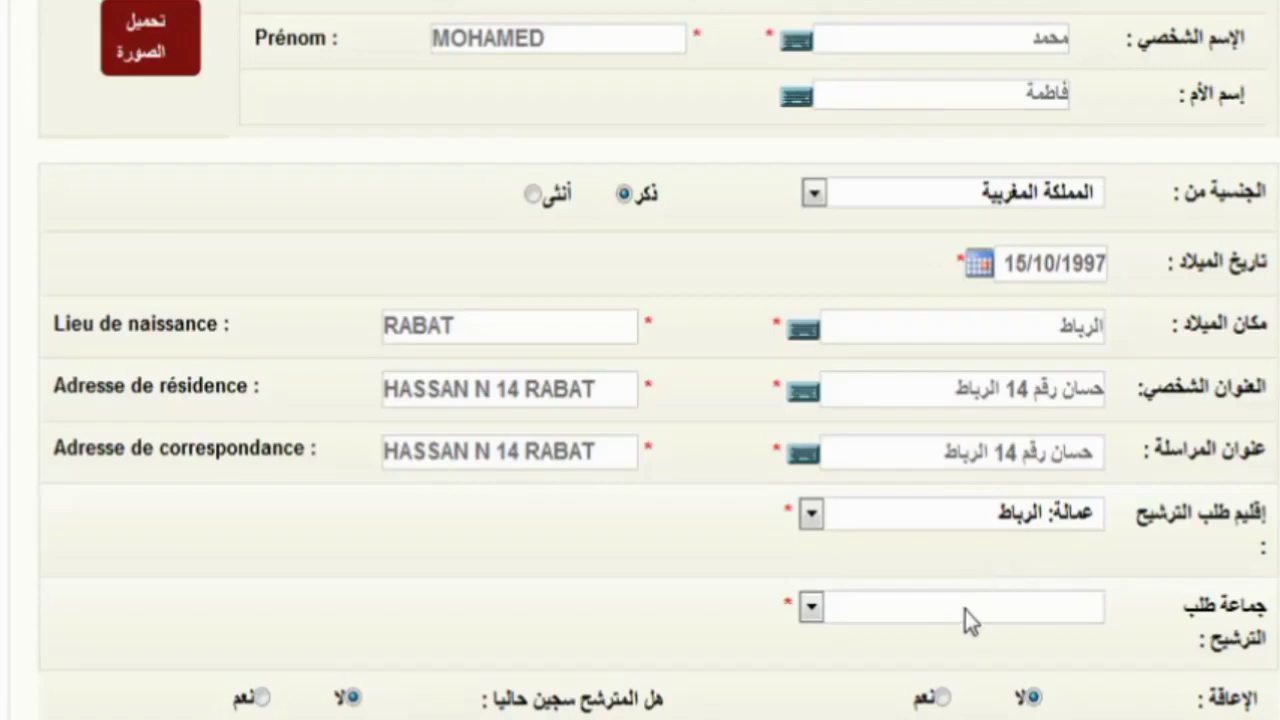
- Choose أكدال الرياض (المقاطعة) as the commune
click(965, 610)
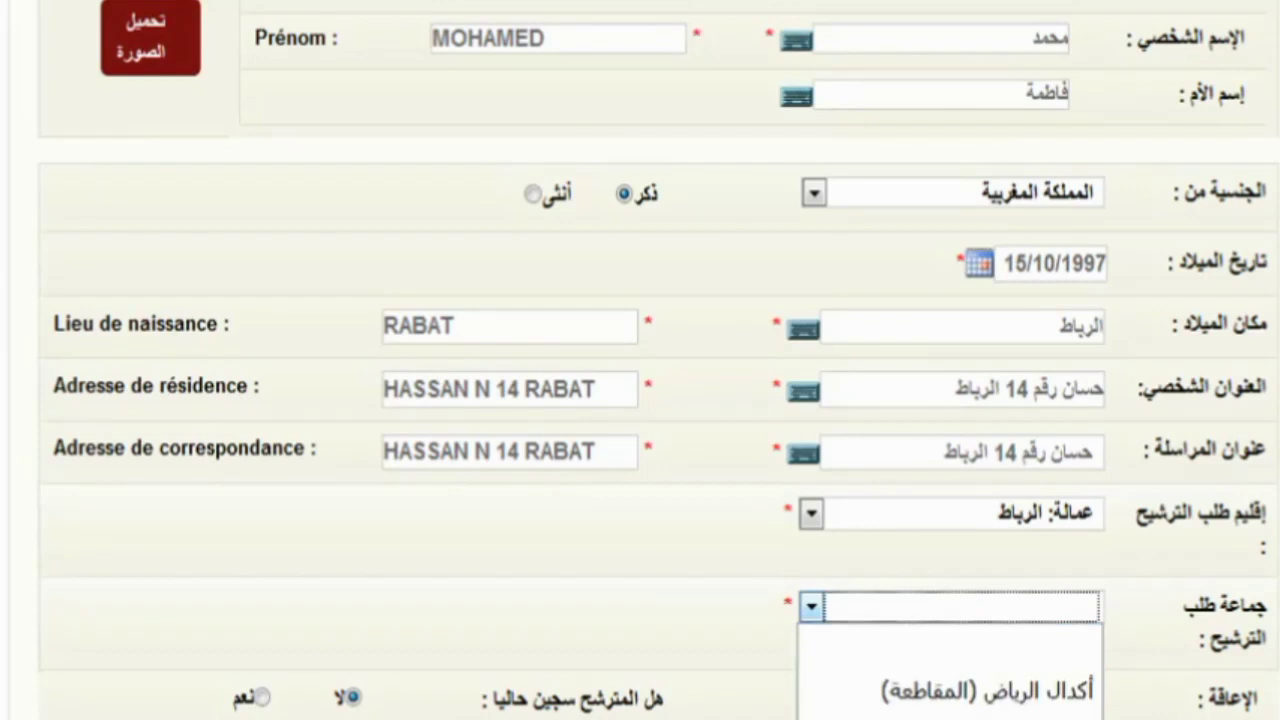
click(1048, 690)
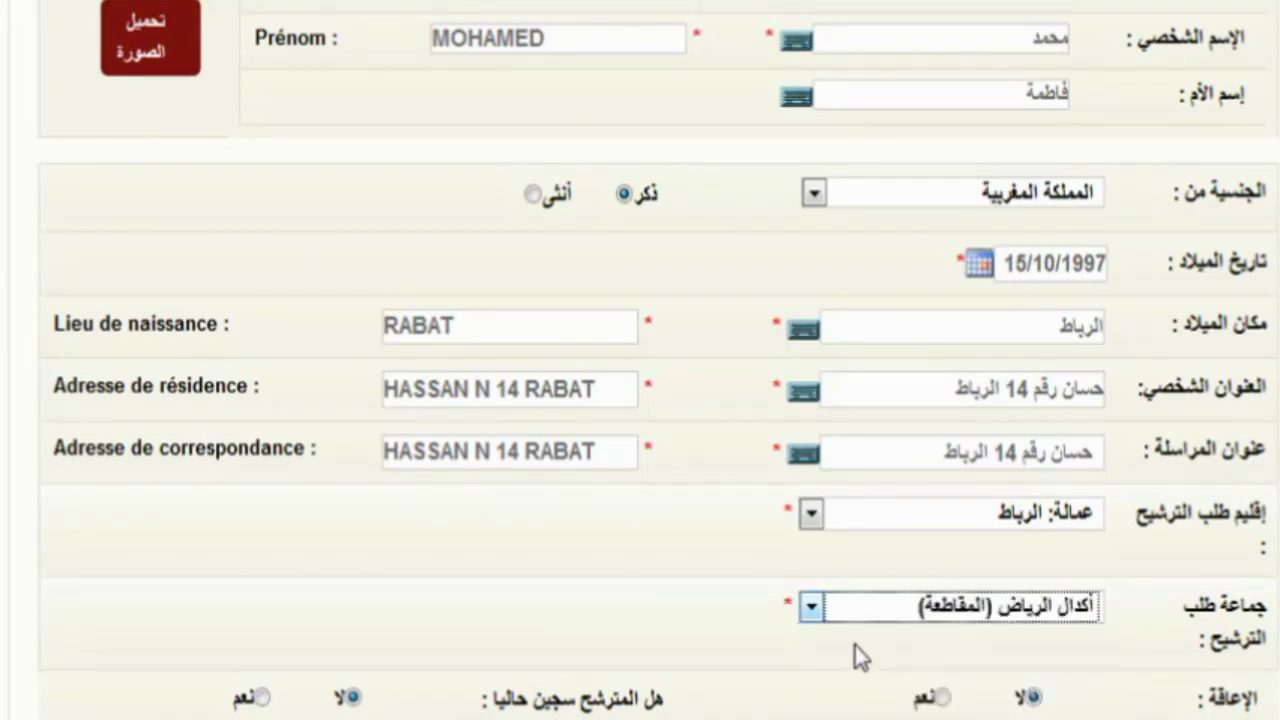
scroll(855, 645, down, 3)
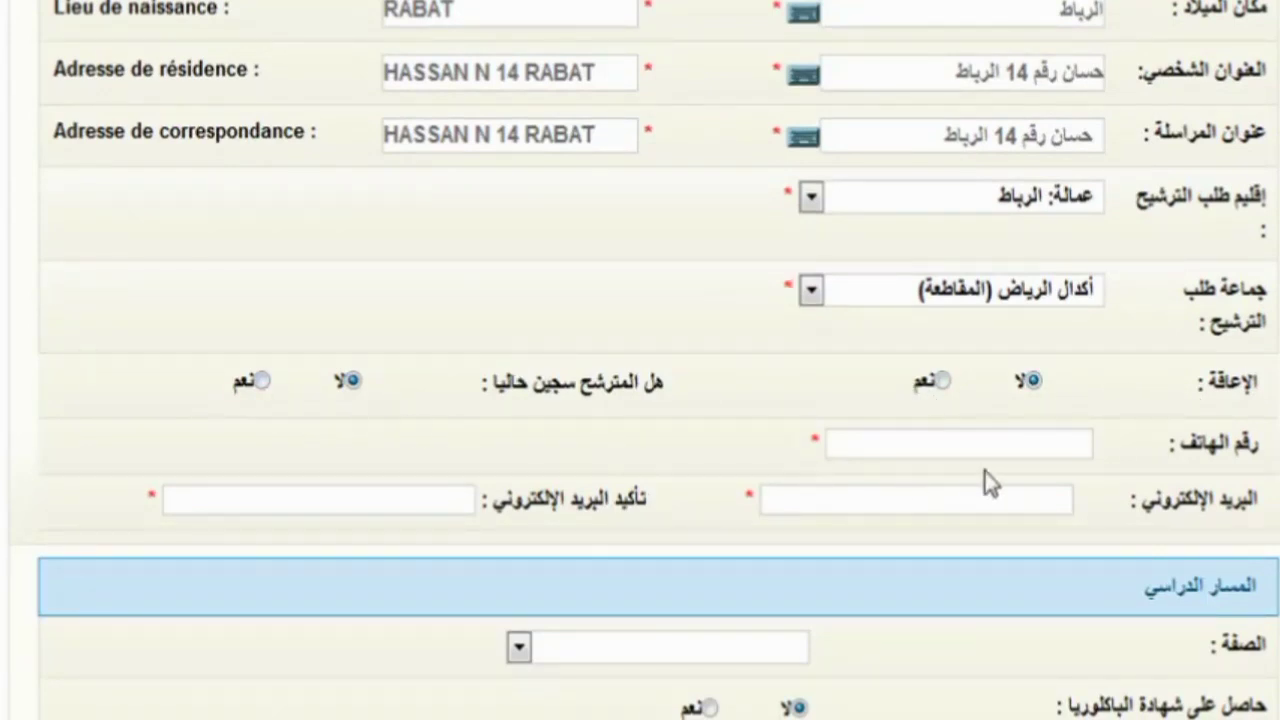
scroll(985, 473, up, 5)
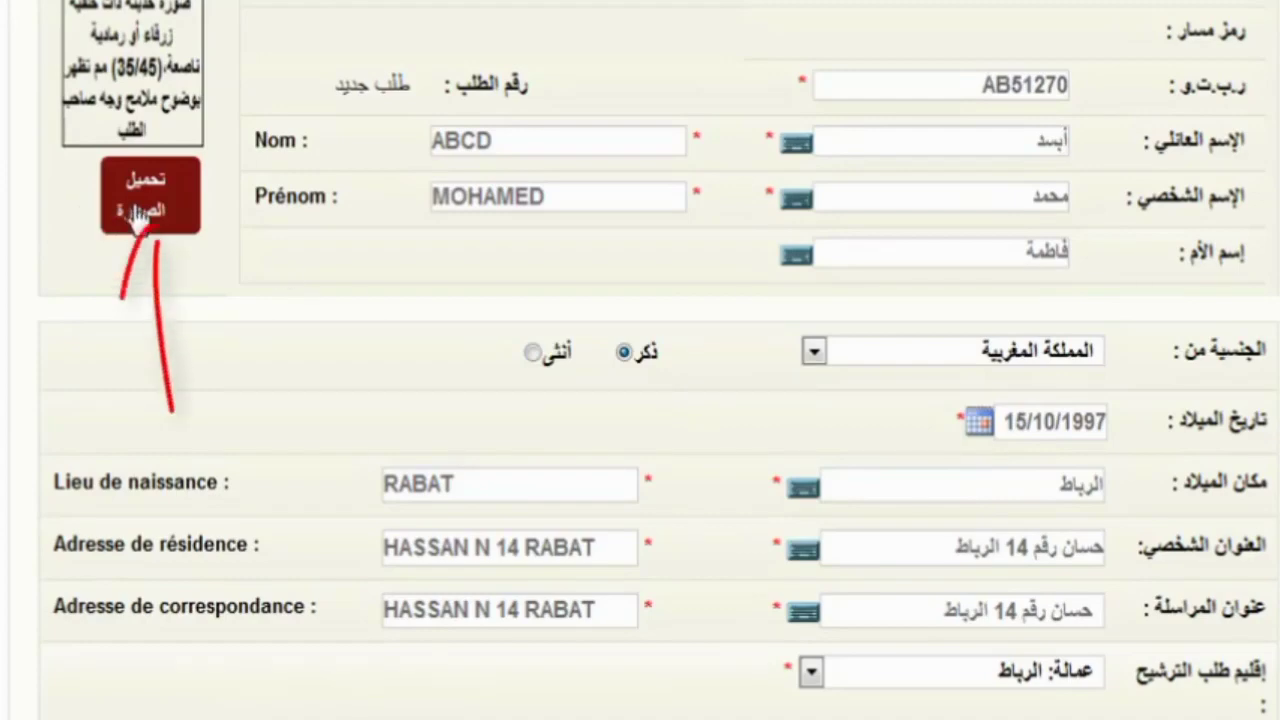
- Upload the pink image as the candidate's ID photo
click(98, 214)
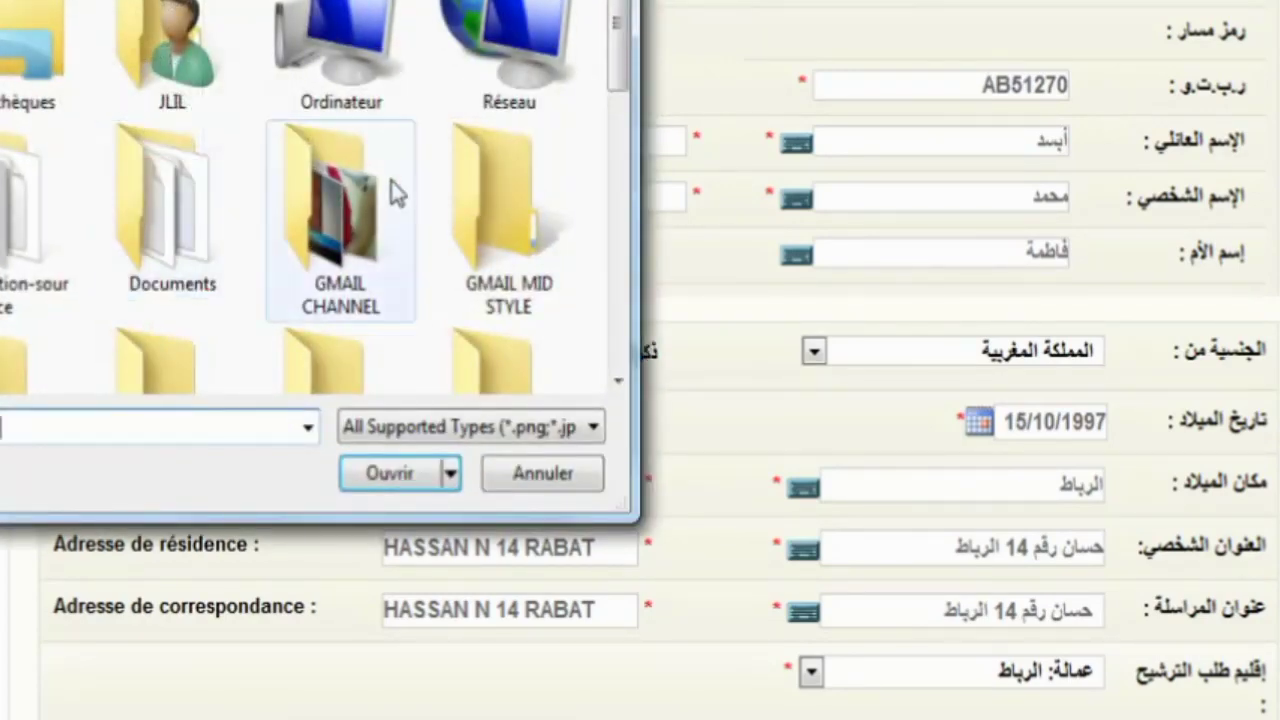
drag(617, 90, 618, 320)
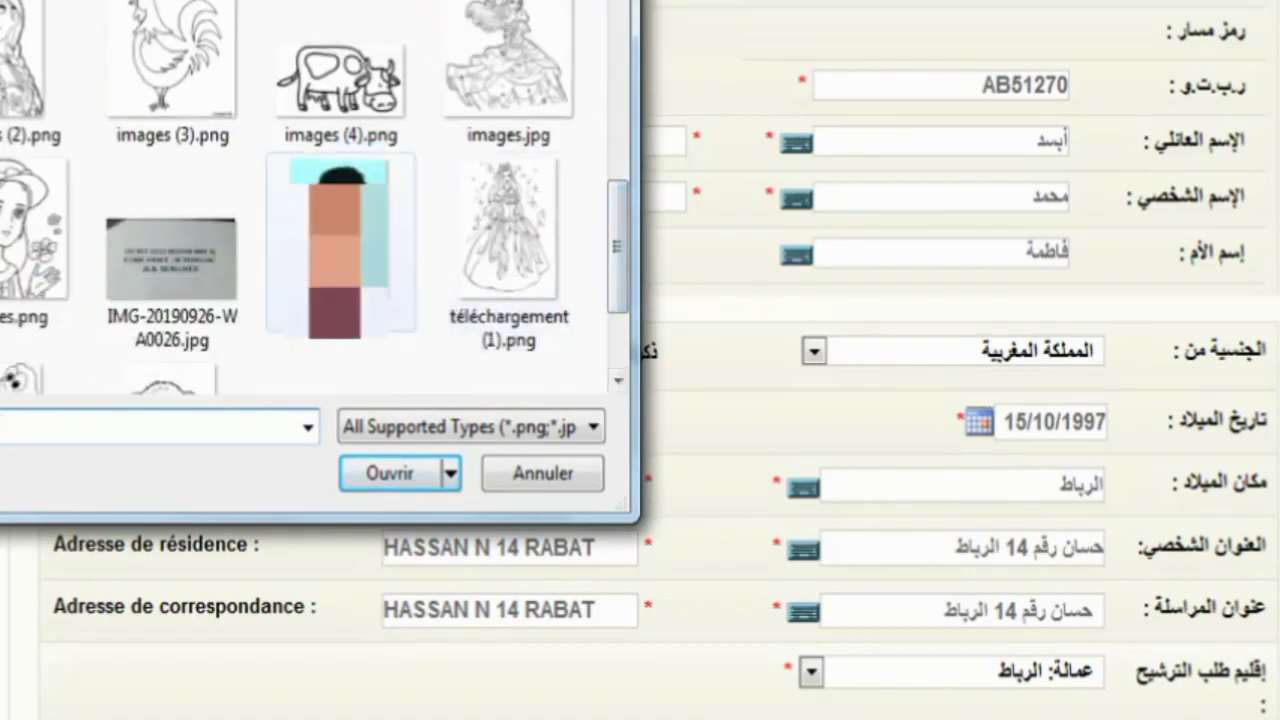
double_click(340, 245)
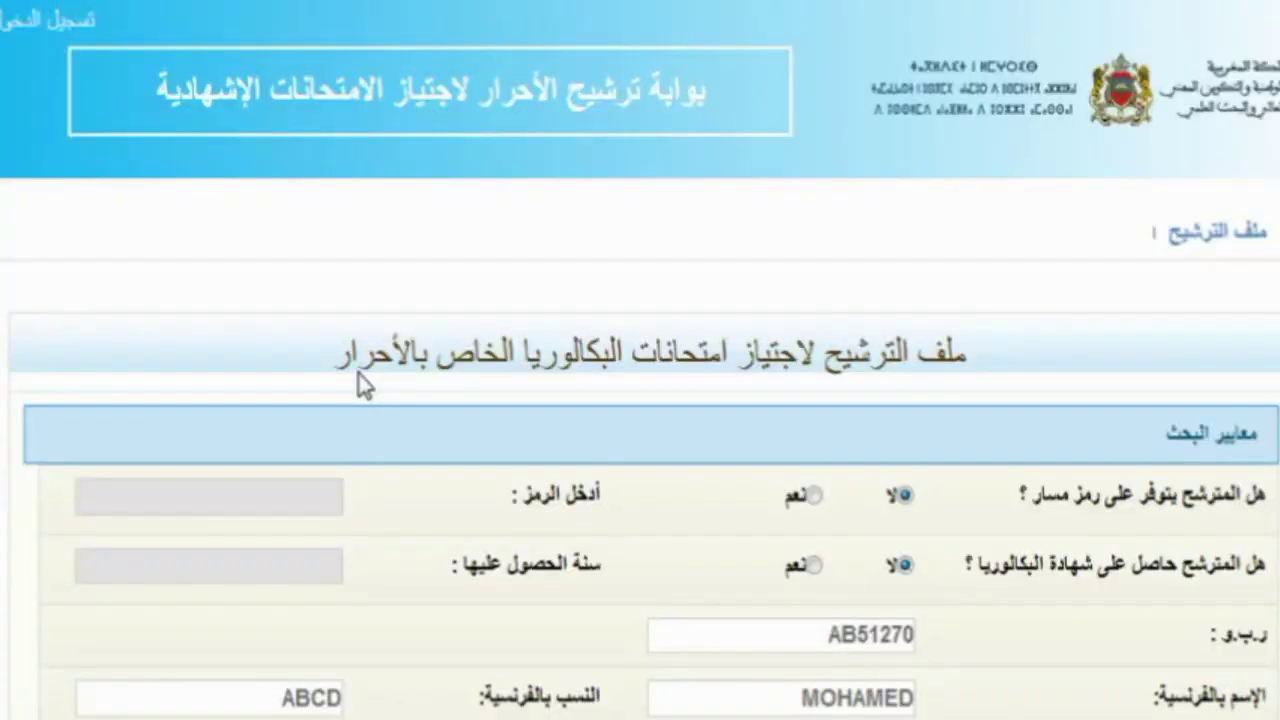
- Re-upload the candidate photo, picking the colourful image instead
scroll(362, 385, down, 5)
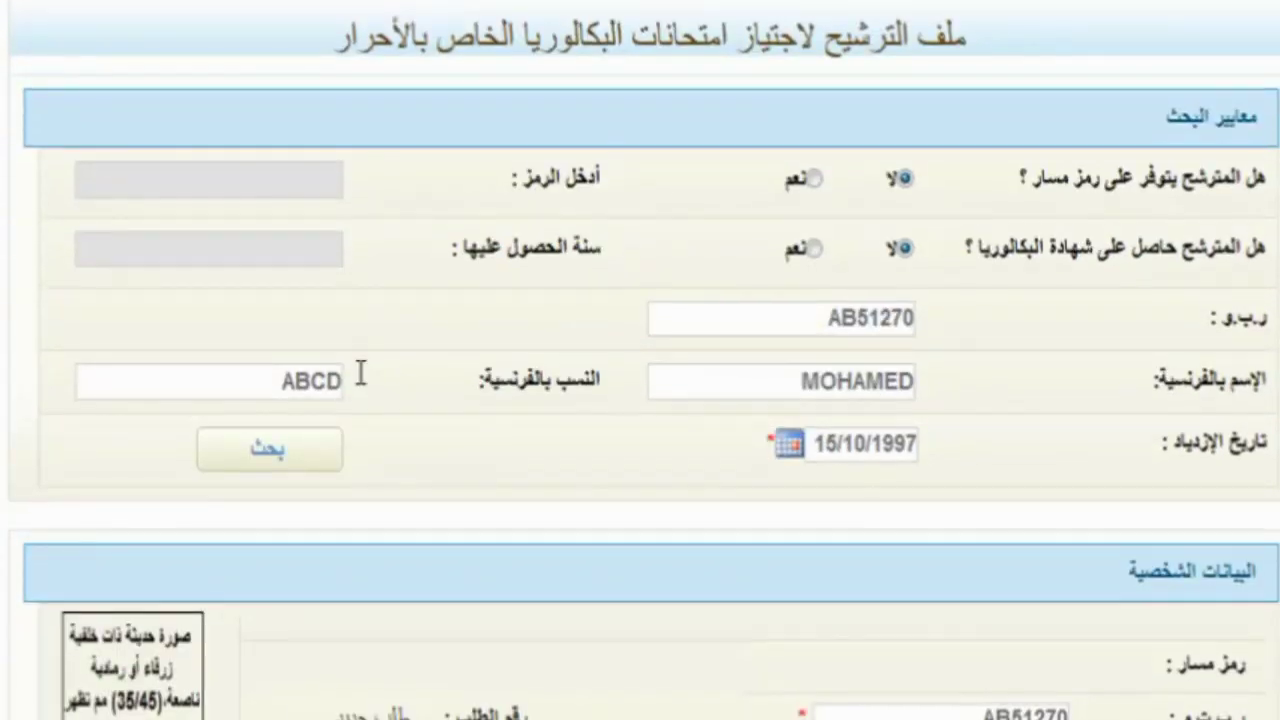
scroll(361, 372, down, 3)
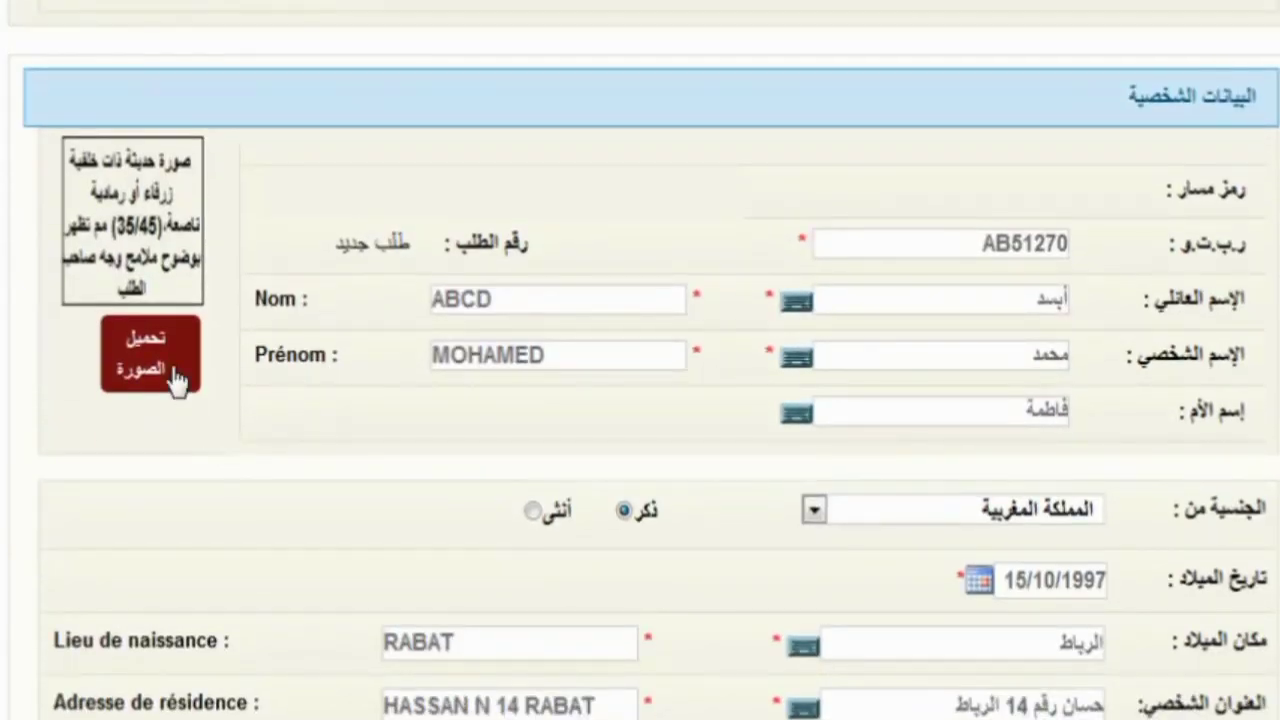
click(176, 376)
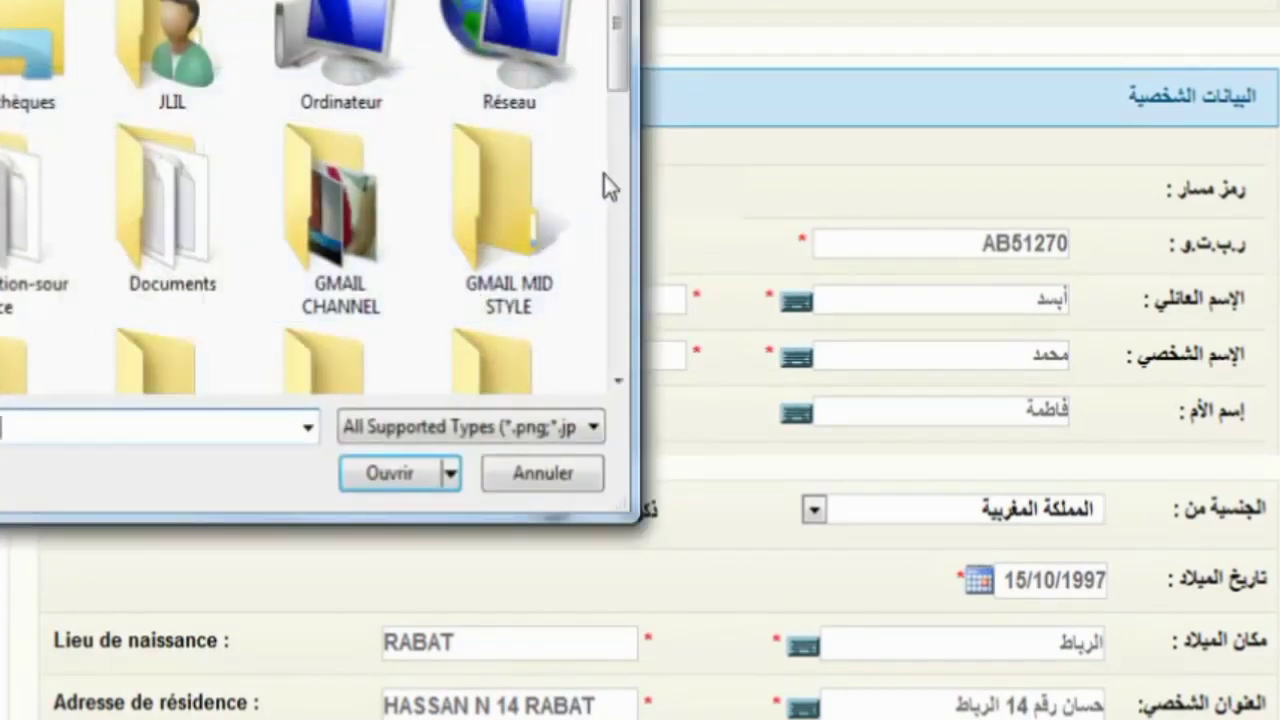
scroll(611, 170, down, 5)
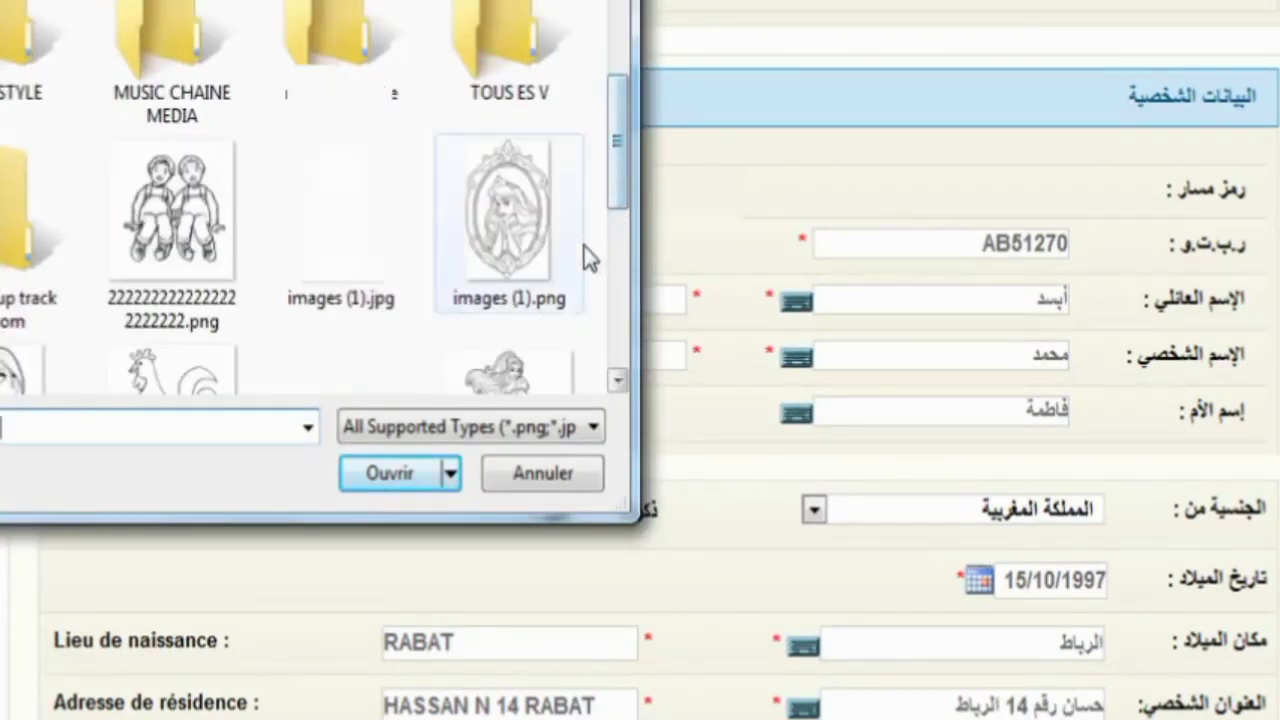
click(615, 307)
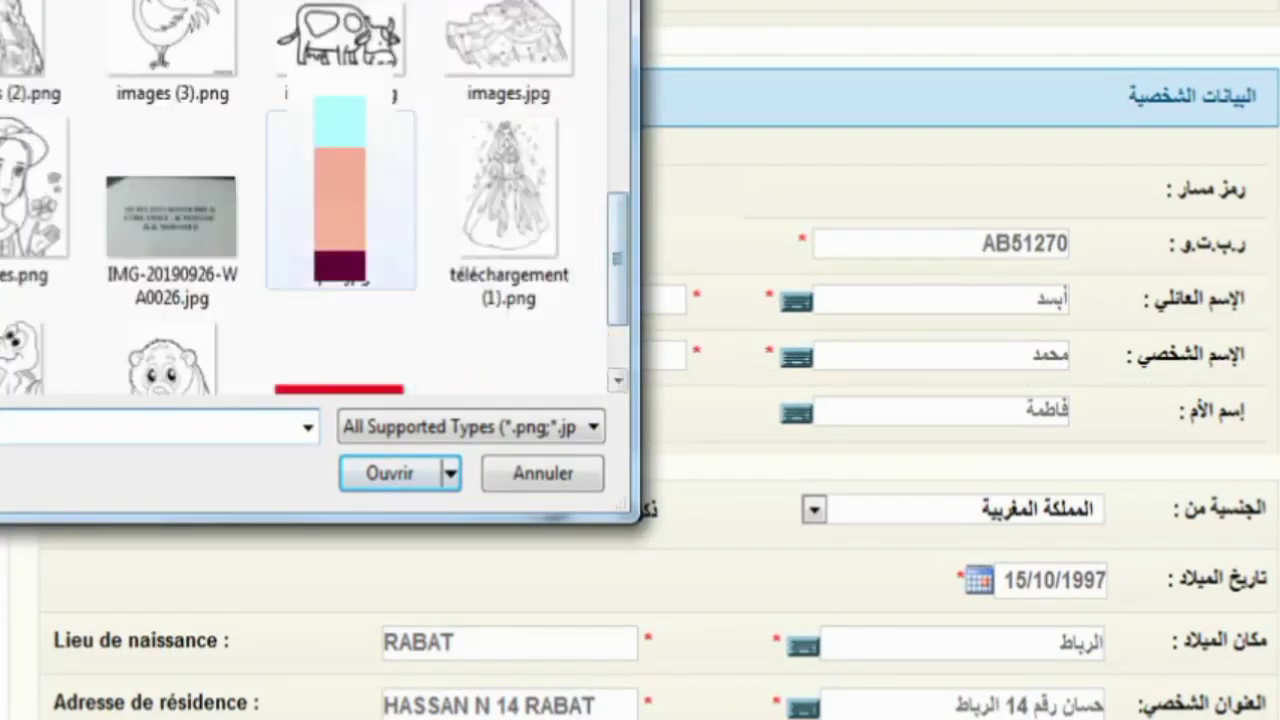
double_click(340, 200)
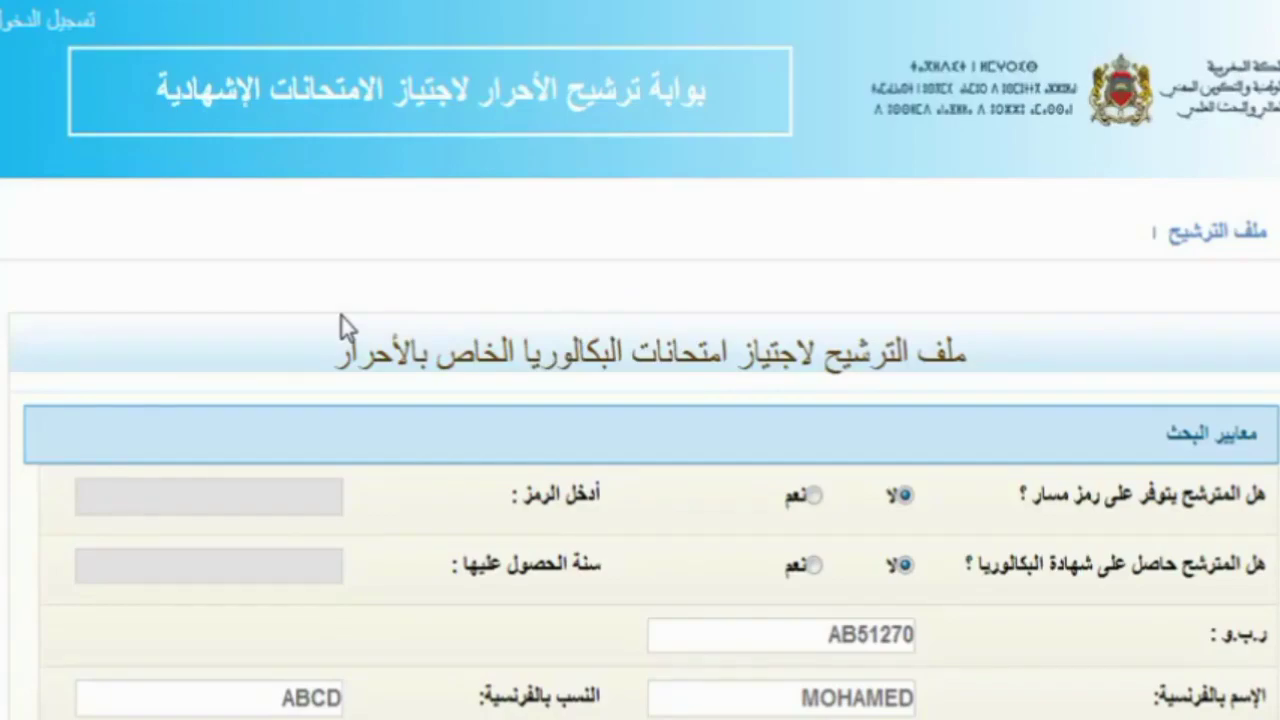
- Enter the candidate's mobile number in the phone field of the contact details
scroll(341, 319, down, 4)
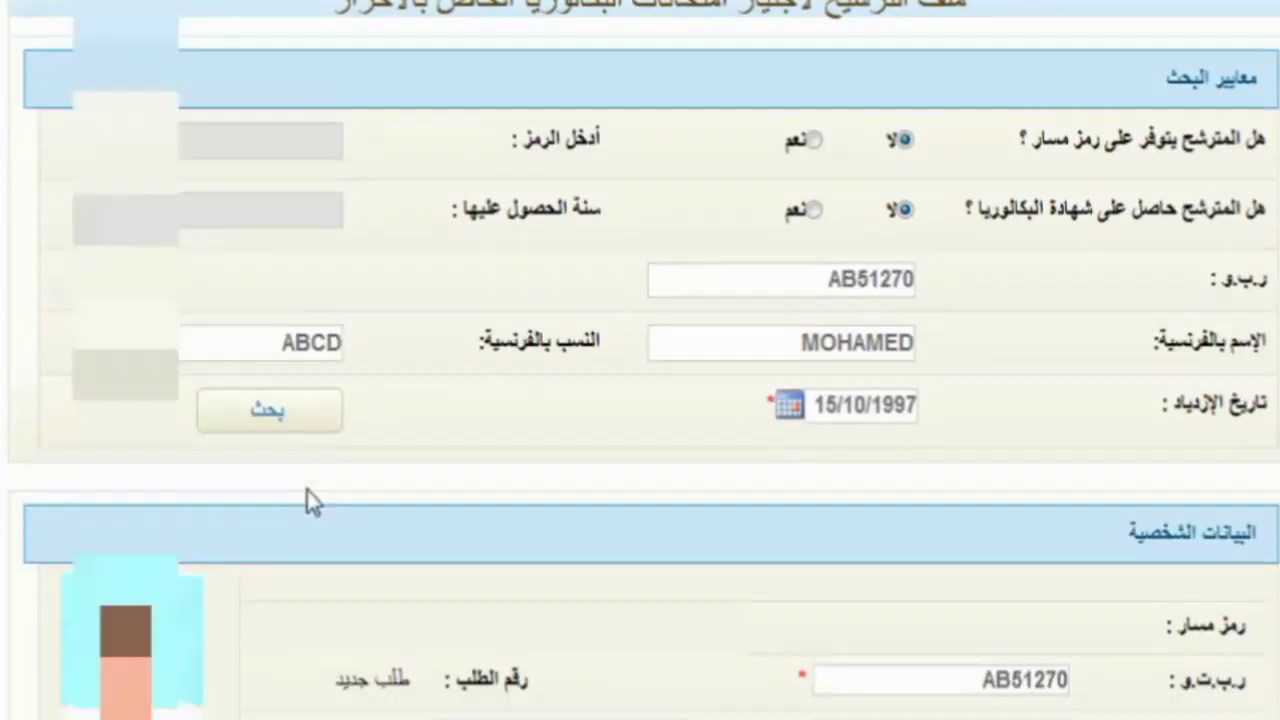
scroll(307, 490, down, 7)
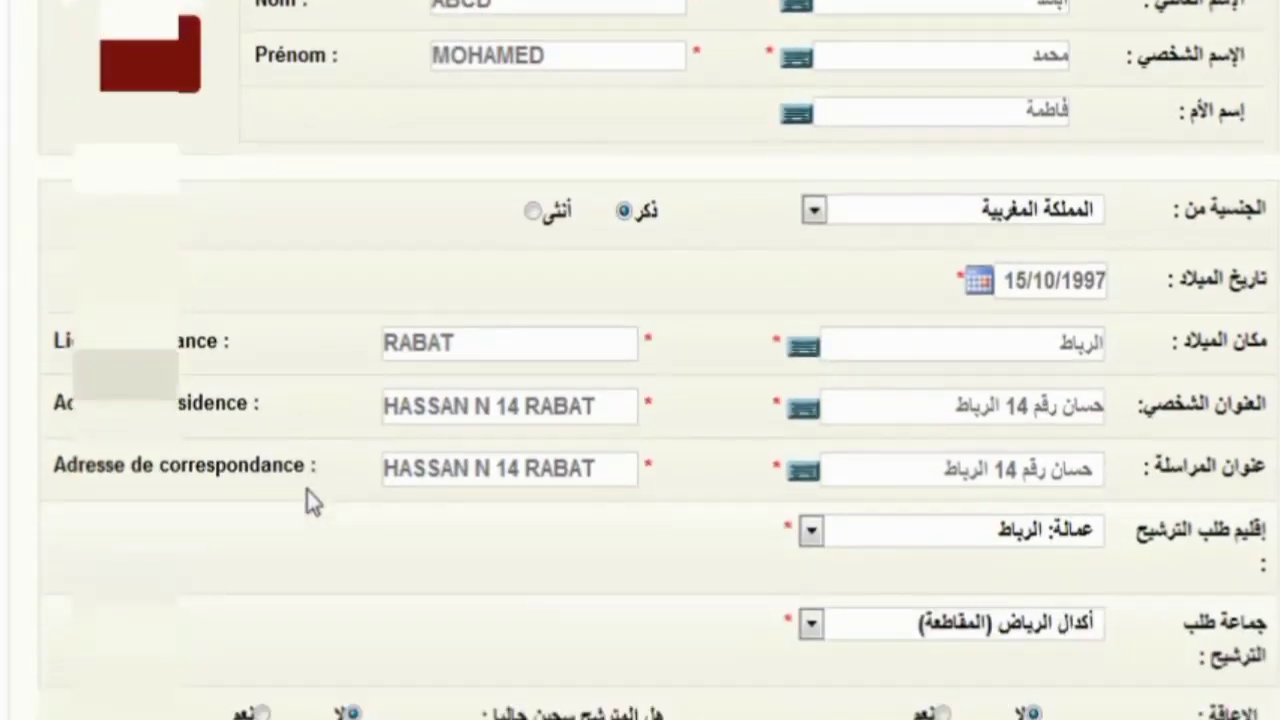
scroll(307, 490, down, 4)
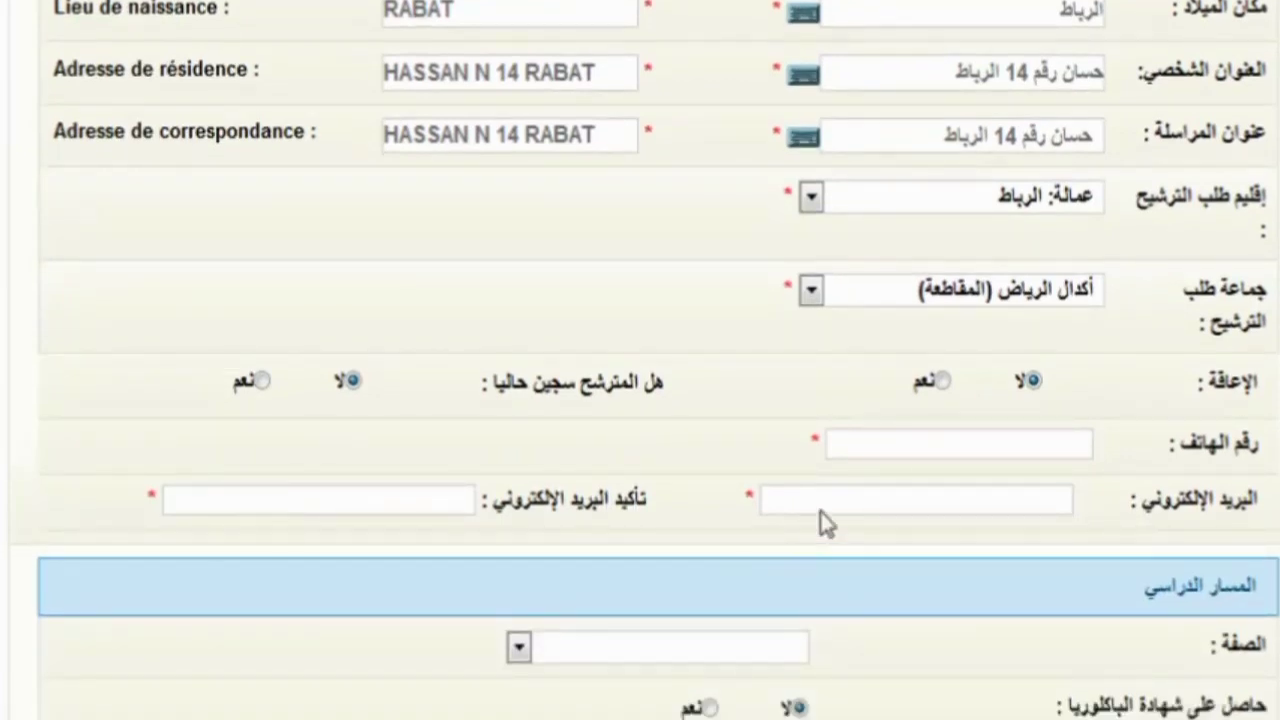
click(914, 445)
text(0606)
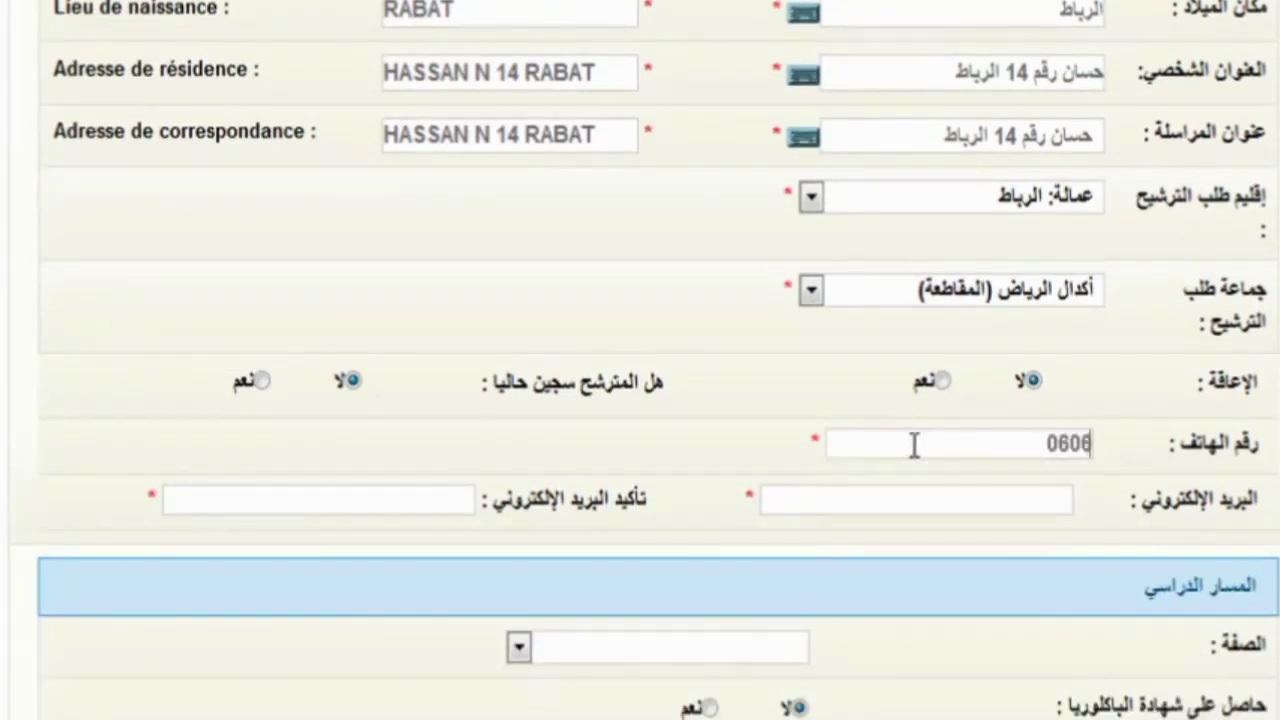
text(0606060)
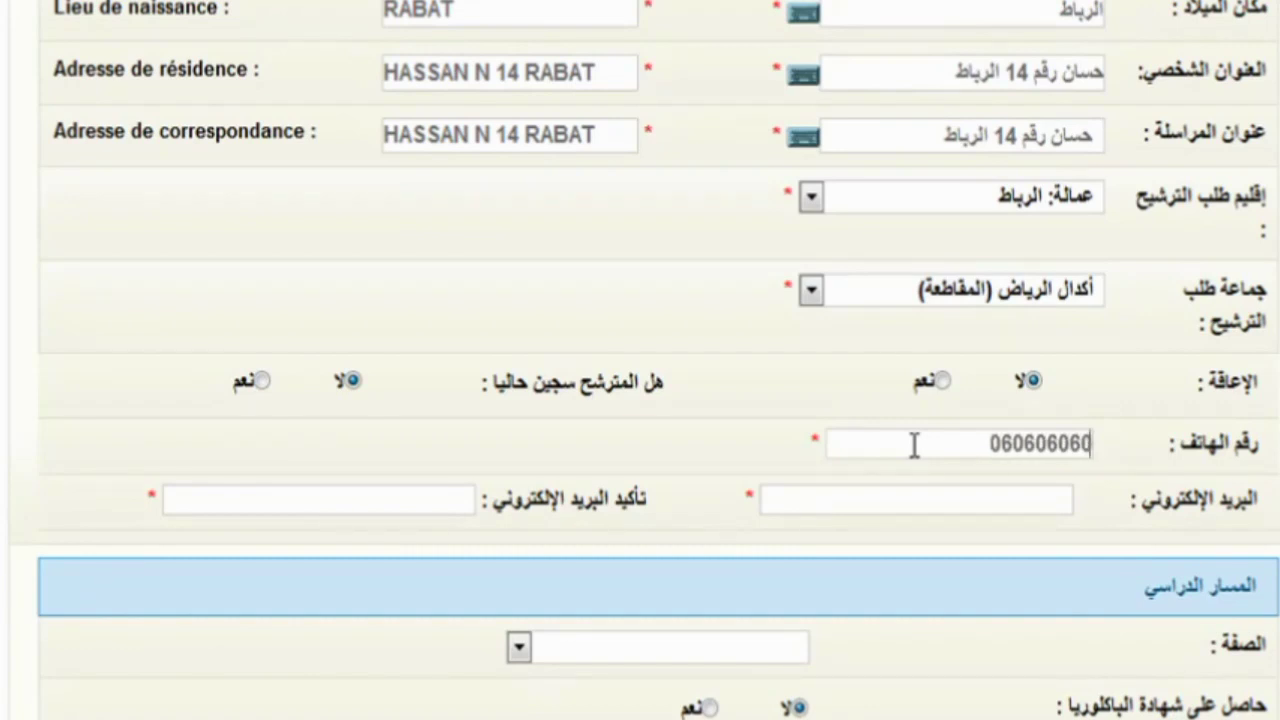
- Type the candidate's Gmail address into البريد الإلكتروني, fixing typos, then select it all
click(940, 492)
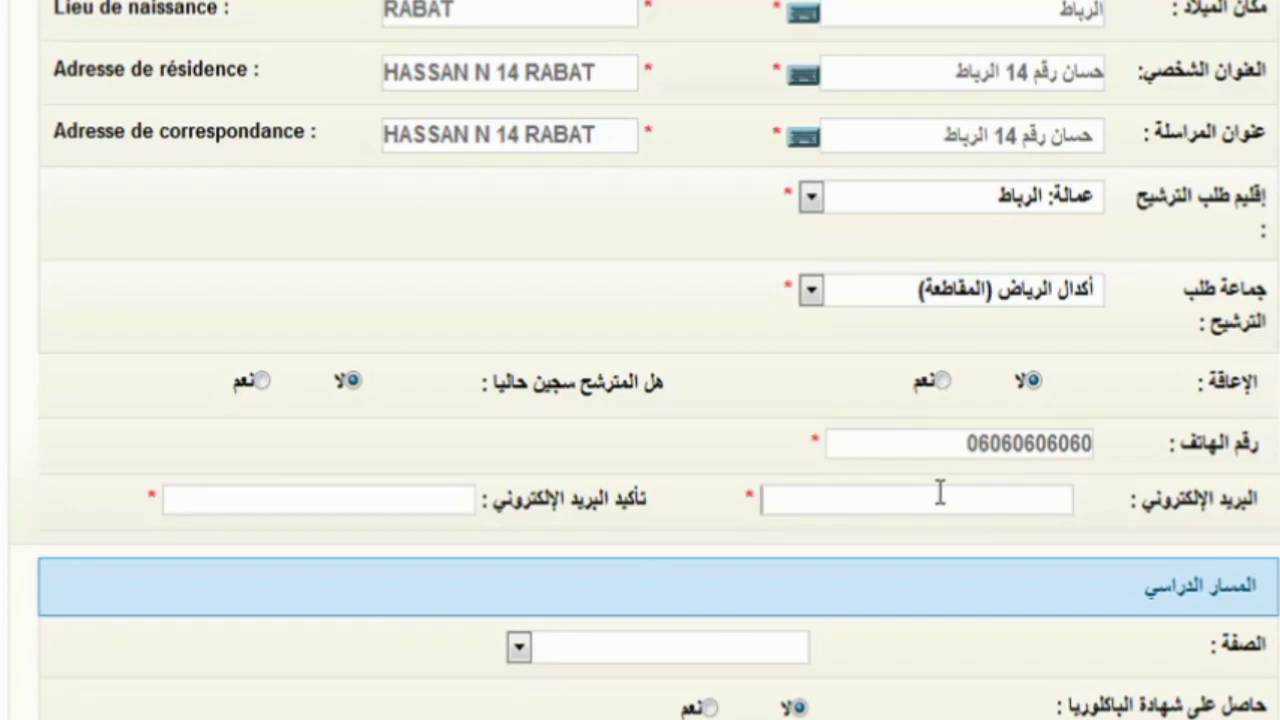
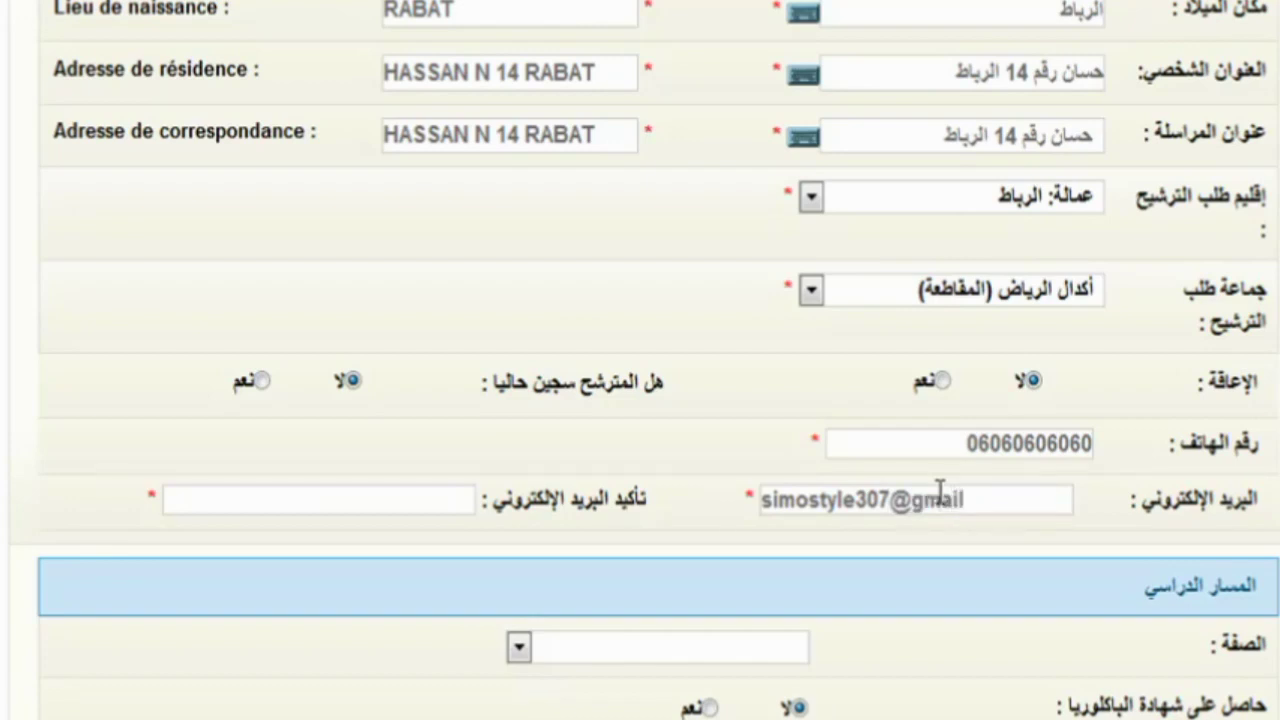
key(ctrl+a)
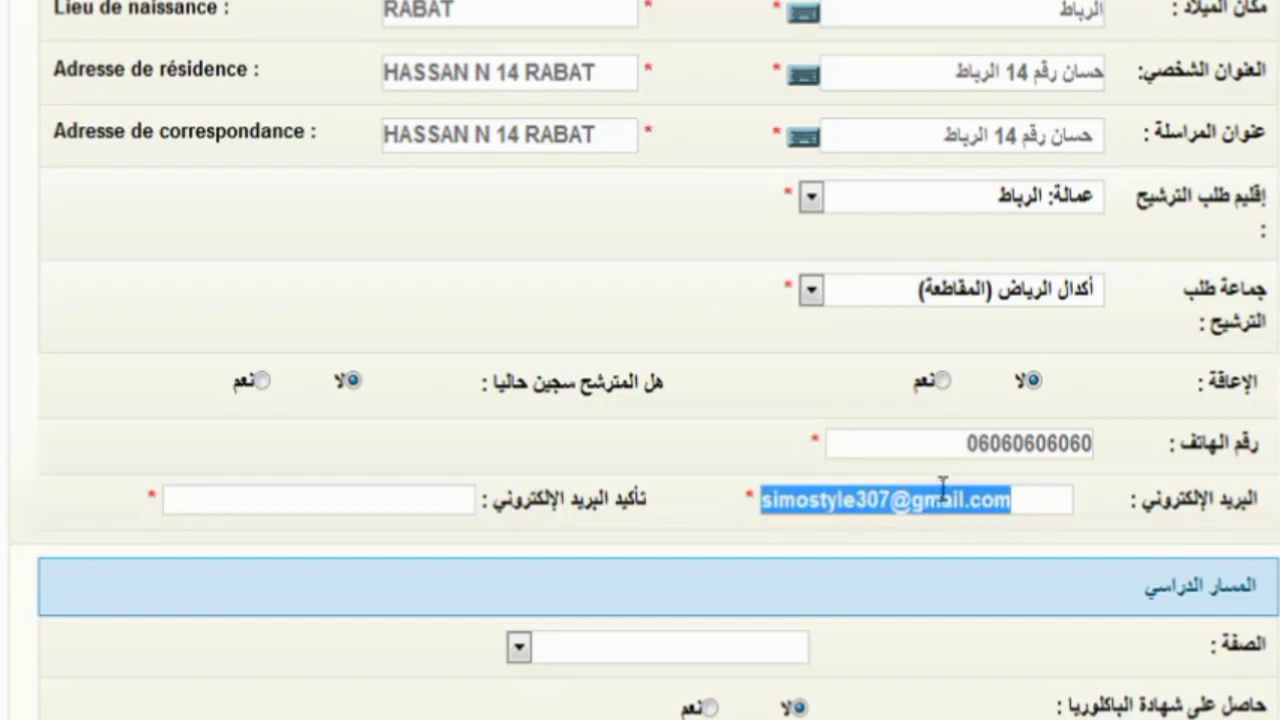
- Enter the same Gmail address in تأكيد البريد الإلكتروني, ignoring the autocomplete suggestion
click(402, 502)
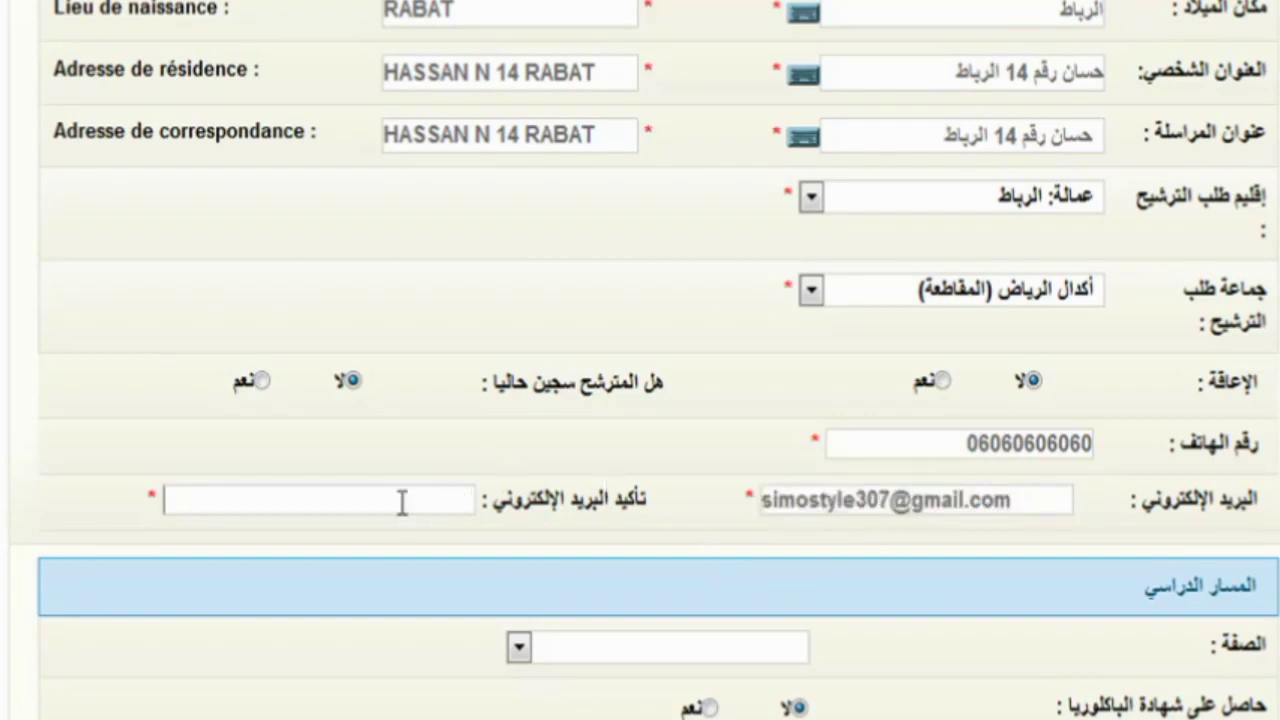
click(402, 502)
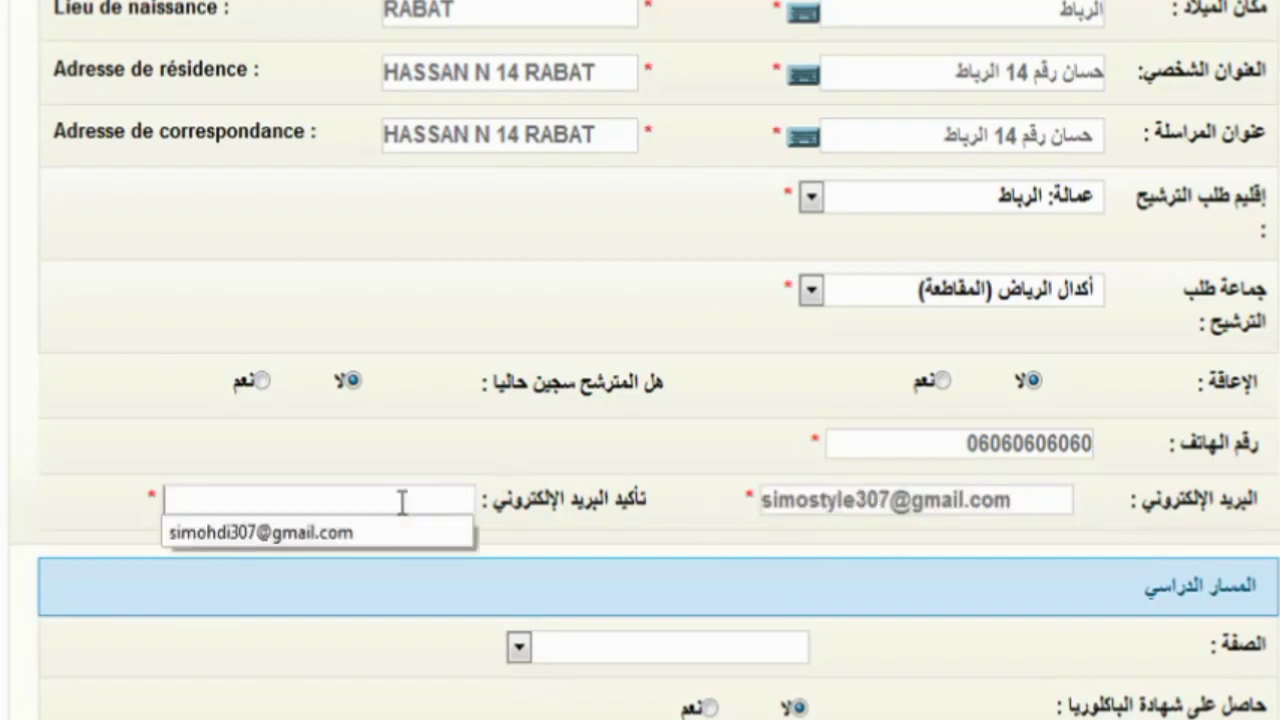
click(386, 504)
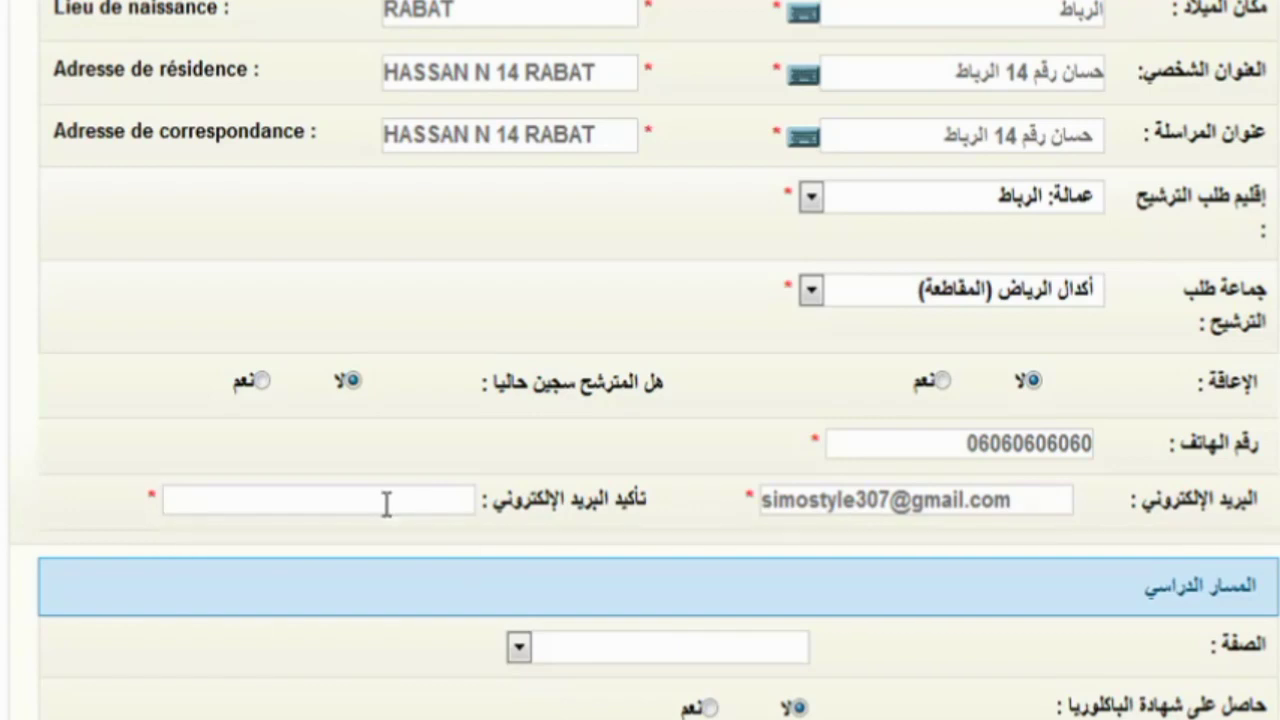
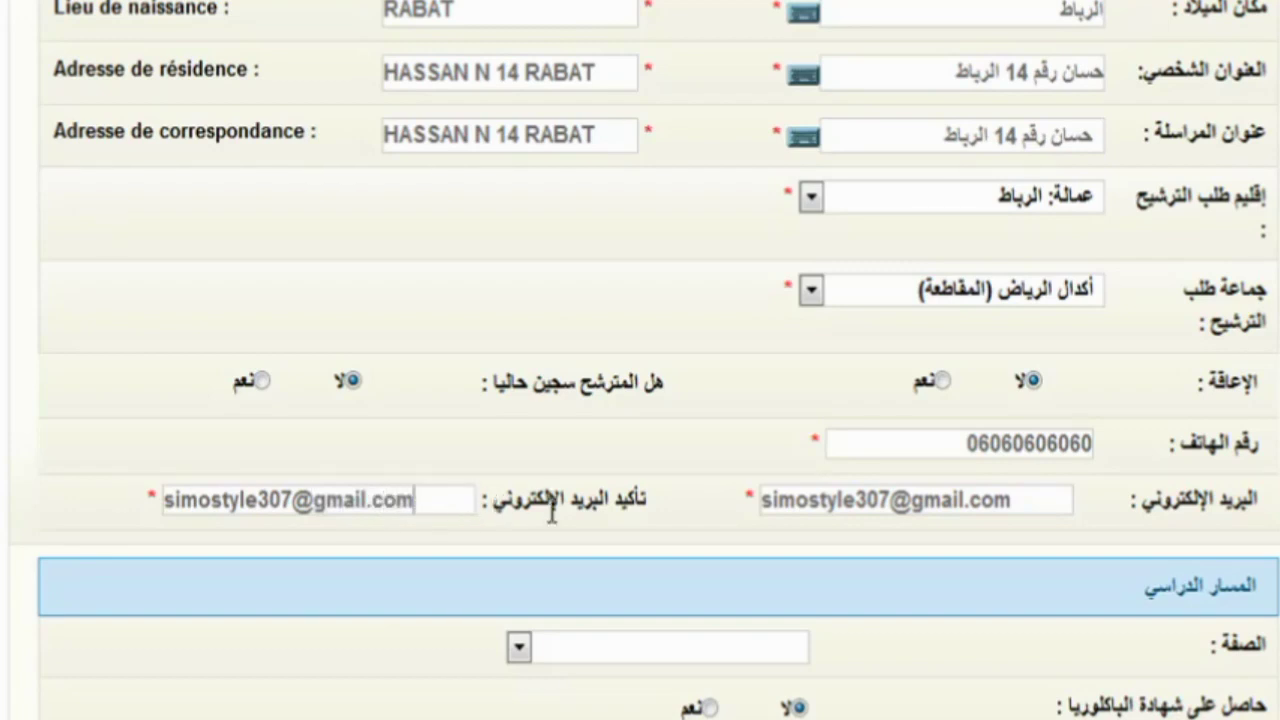
- Set the candidate status (الصفة) to طالب
scroll(520, 495, down, 3)
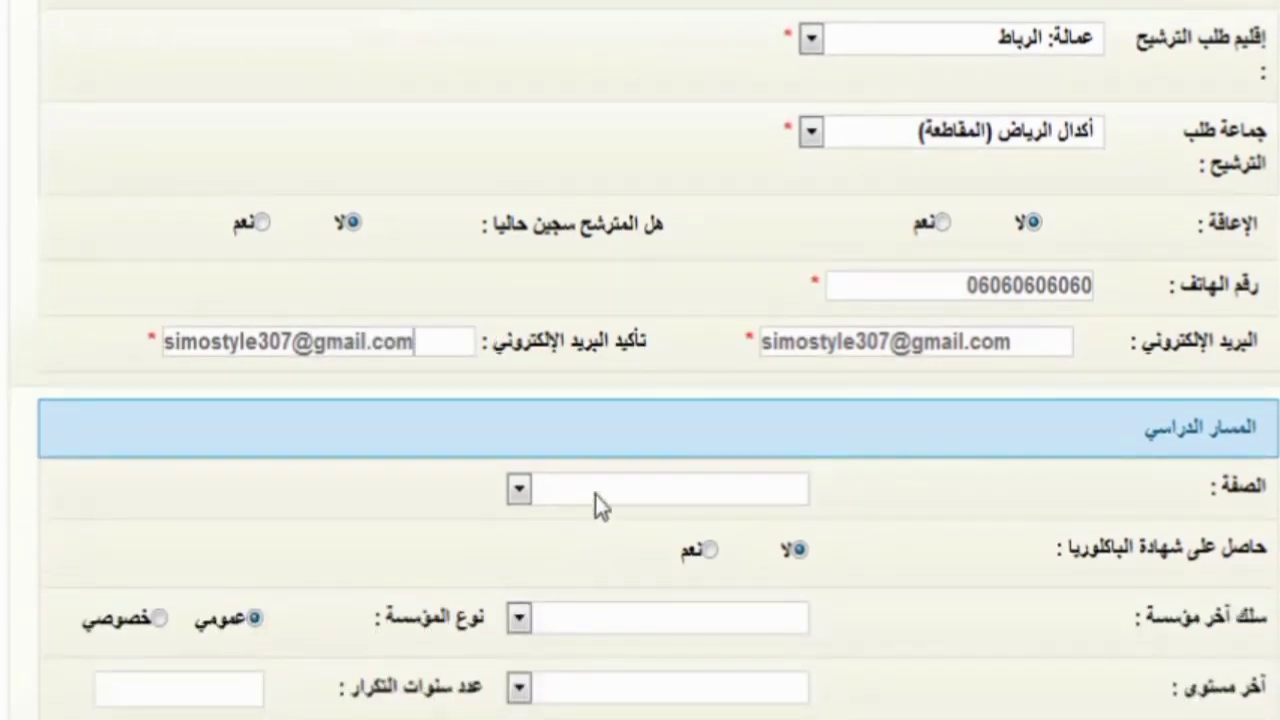
click(602, 478)
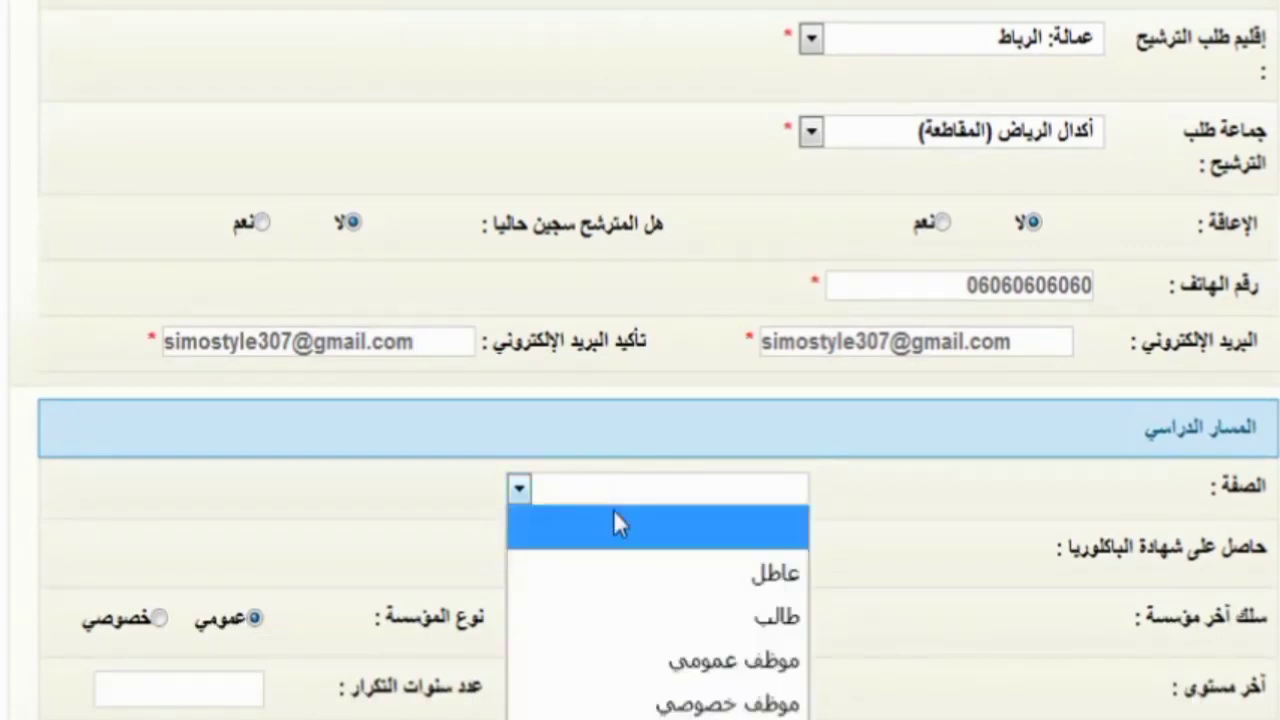
click(785, 618)
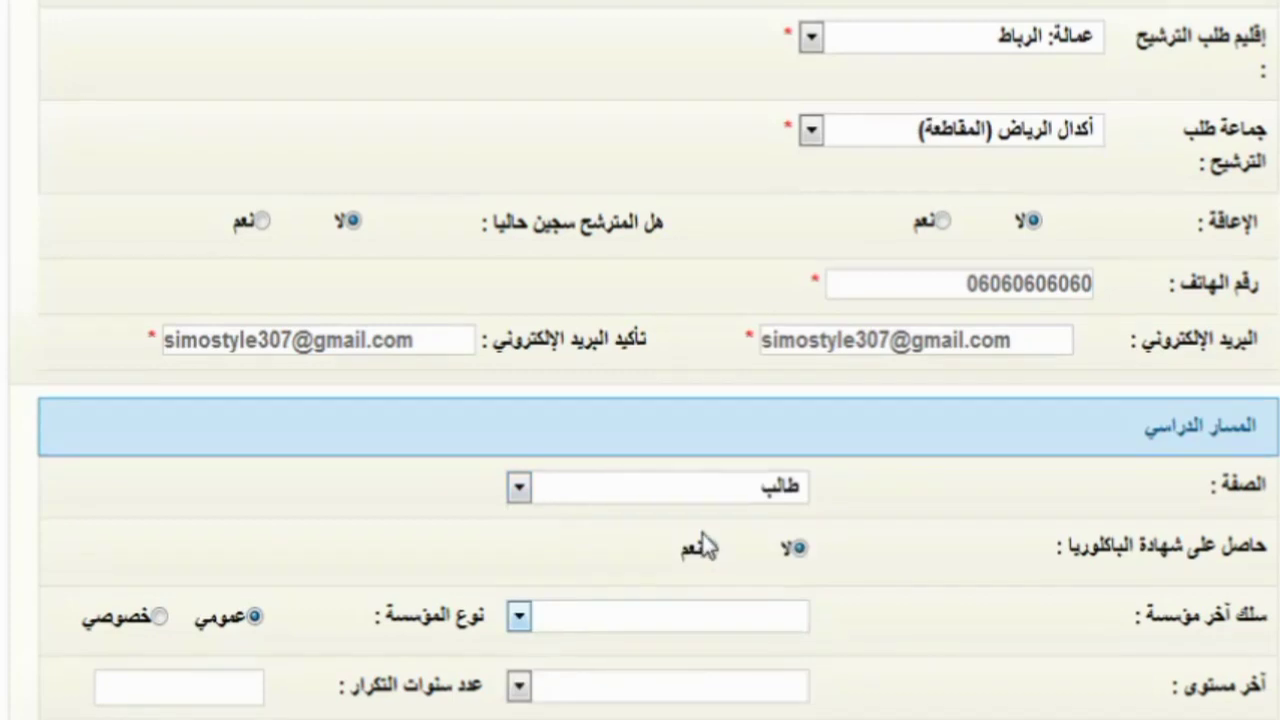
- Set the last institution's cycle to الثانوي التأهيلي
scroll(704, 540, down, 3)
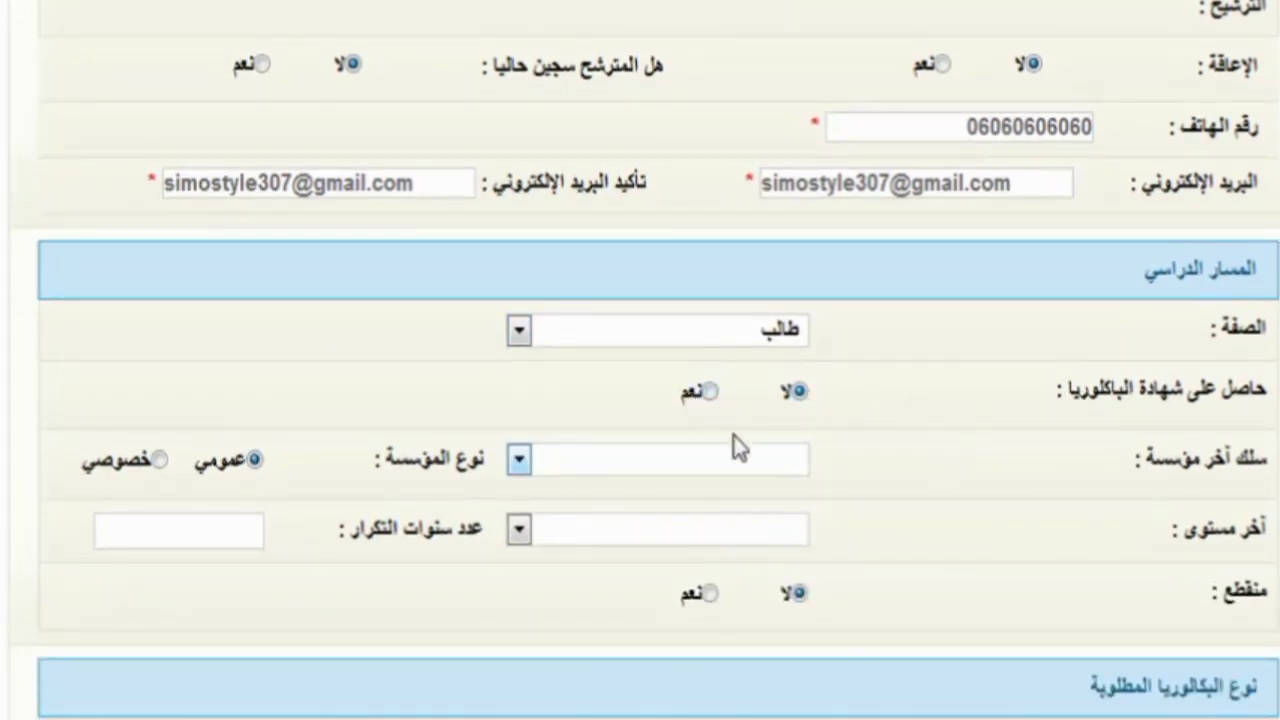
click(755, 469)
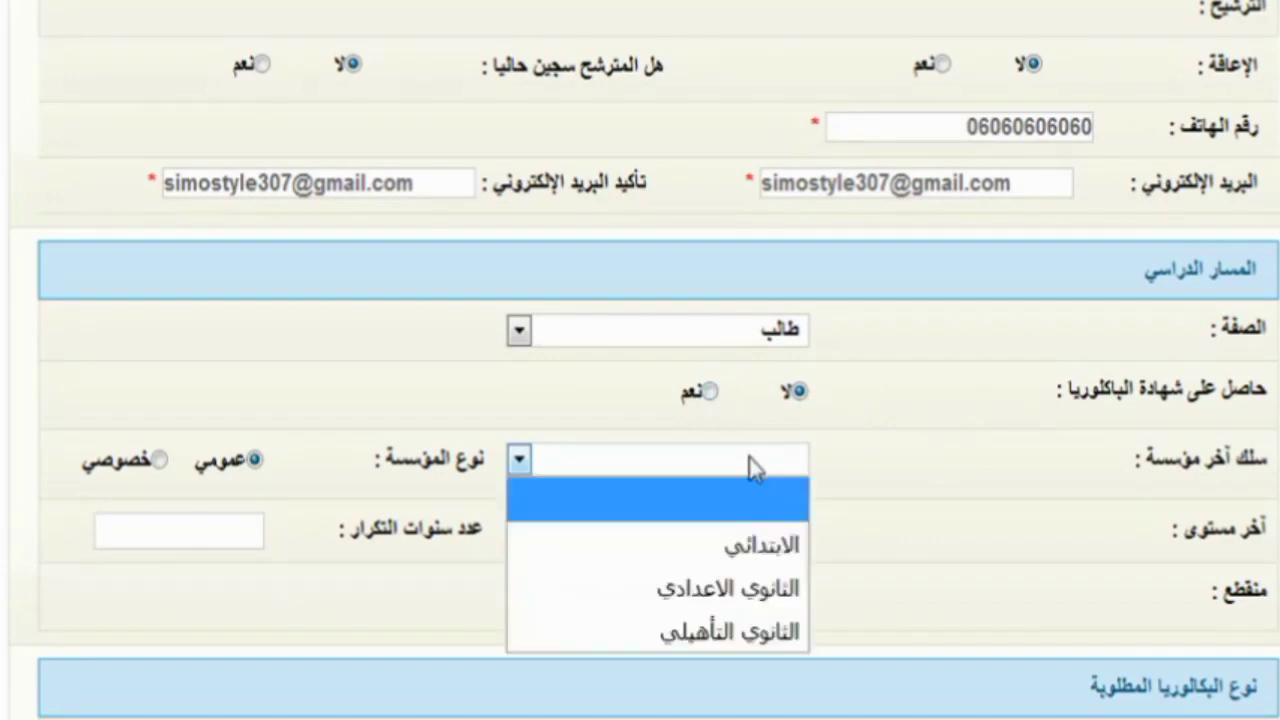
click(752, 630)
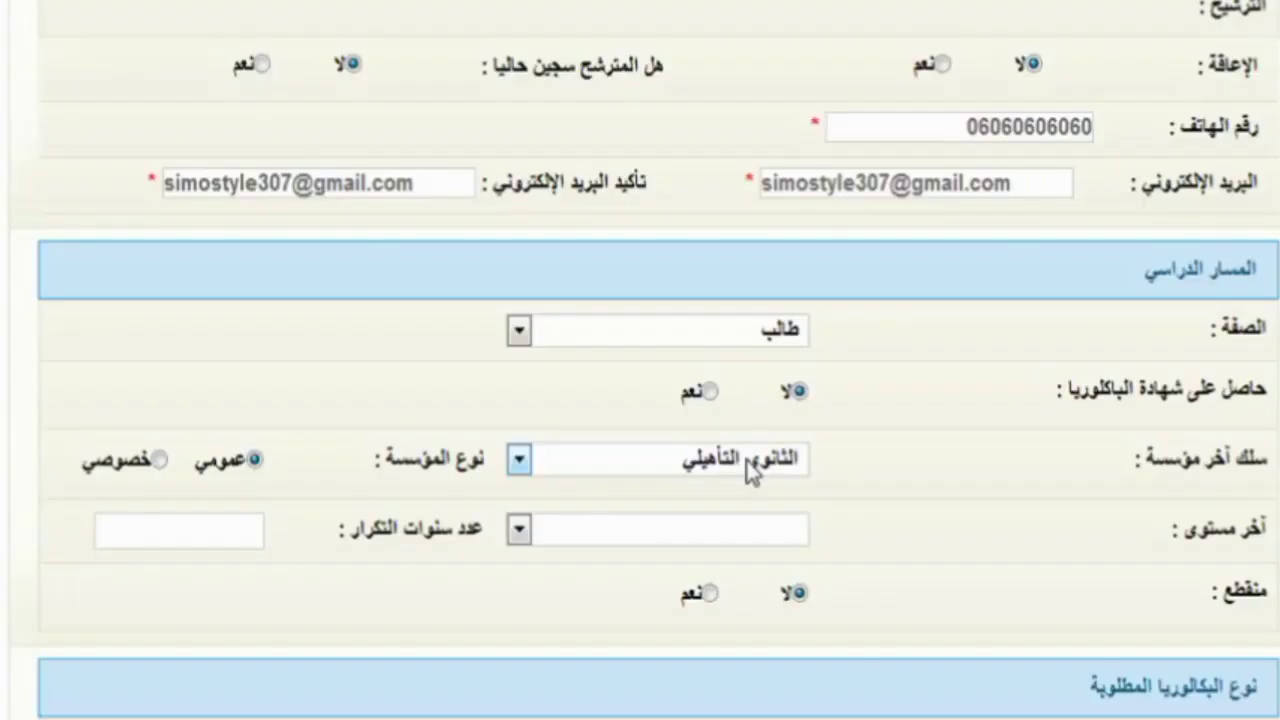
click(748, 460)
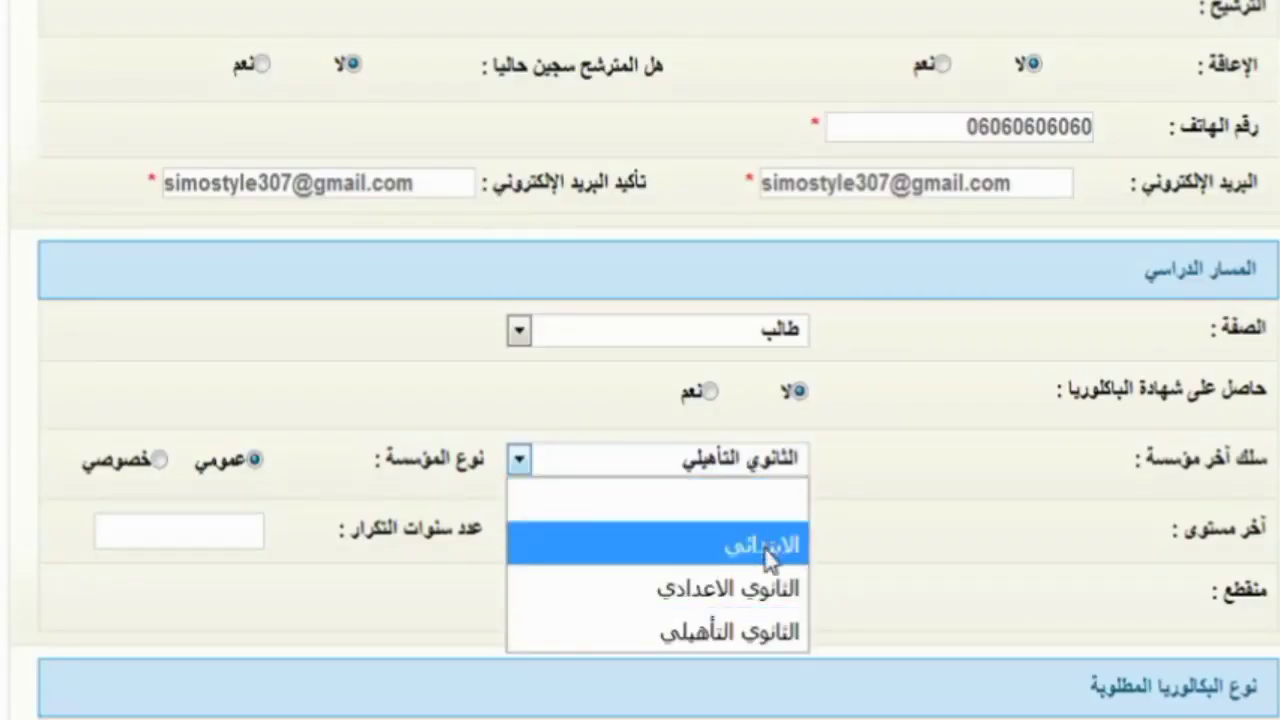
click(420, 460)
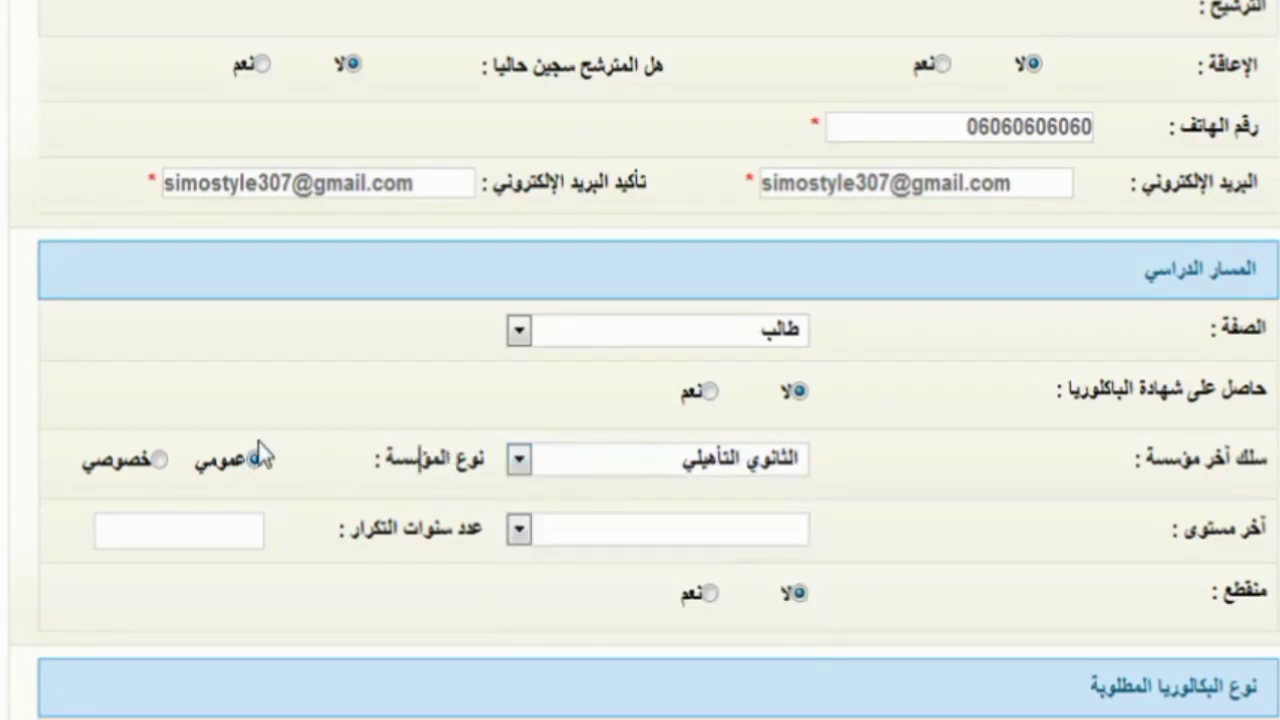
- Choose الثانية باكالوريا علوم إنسانية from the آخر مستوى list
click(795, 530)
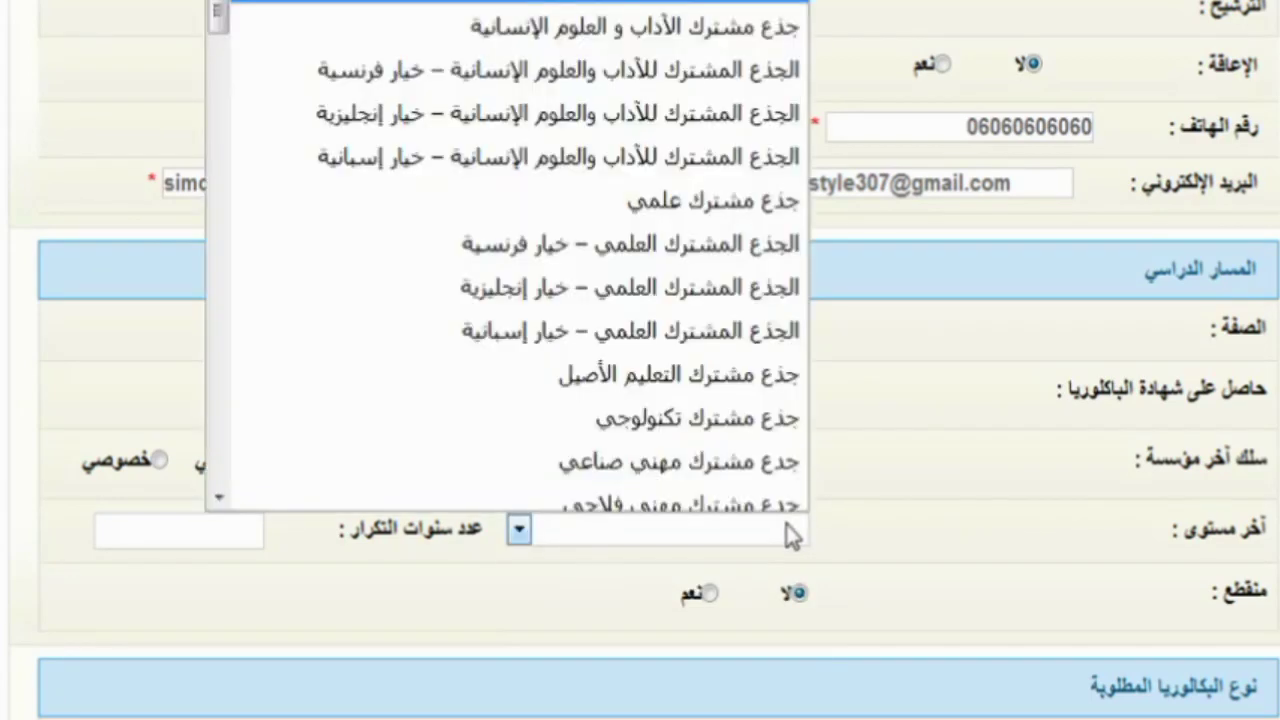
scroll(700, 380, up, 1)
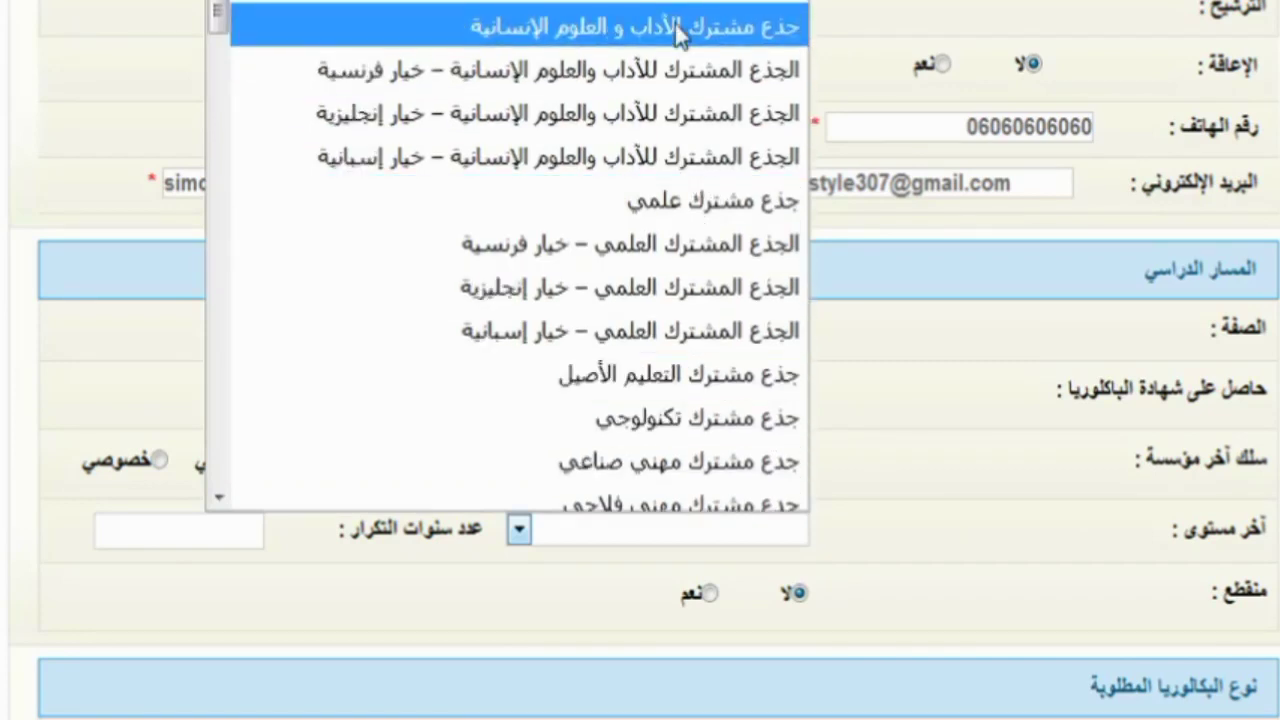
scroll(691, 129, down, 6)
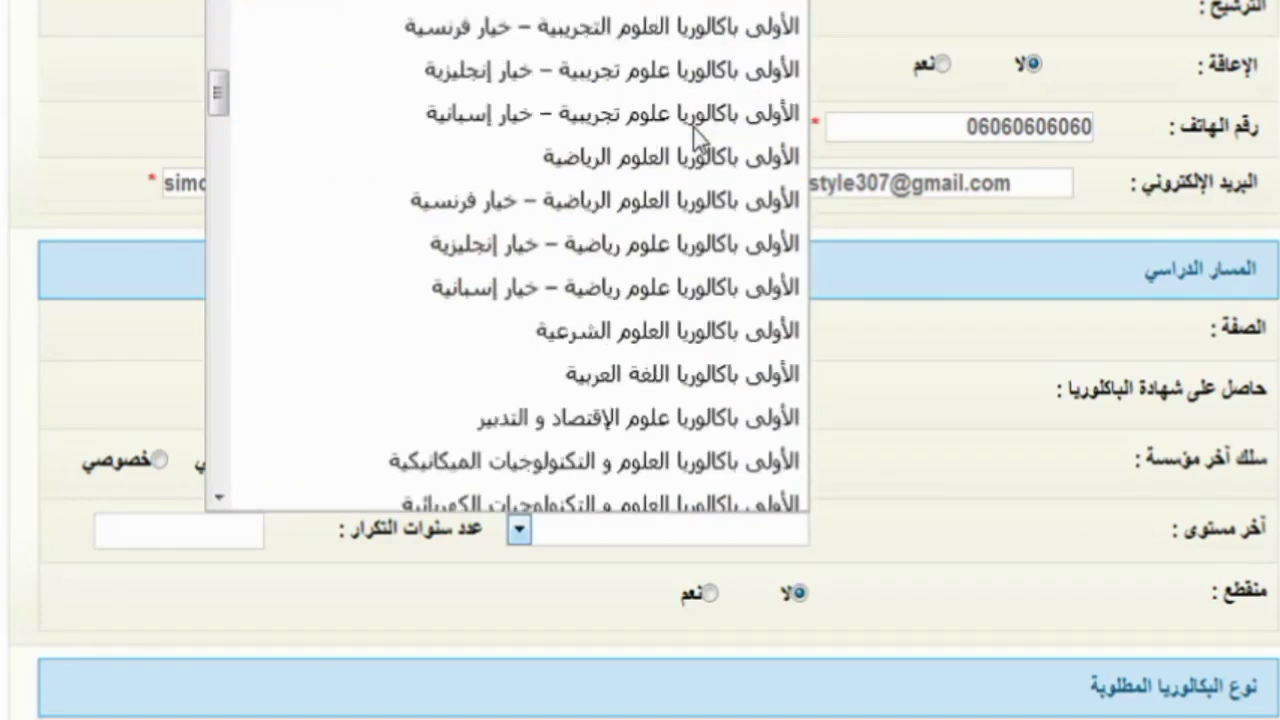
scroll(695, 135, up, 2)
scroll(695, 135, down, 4)
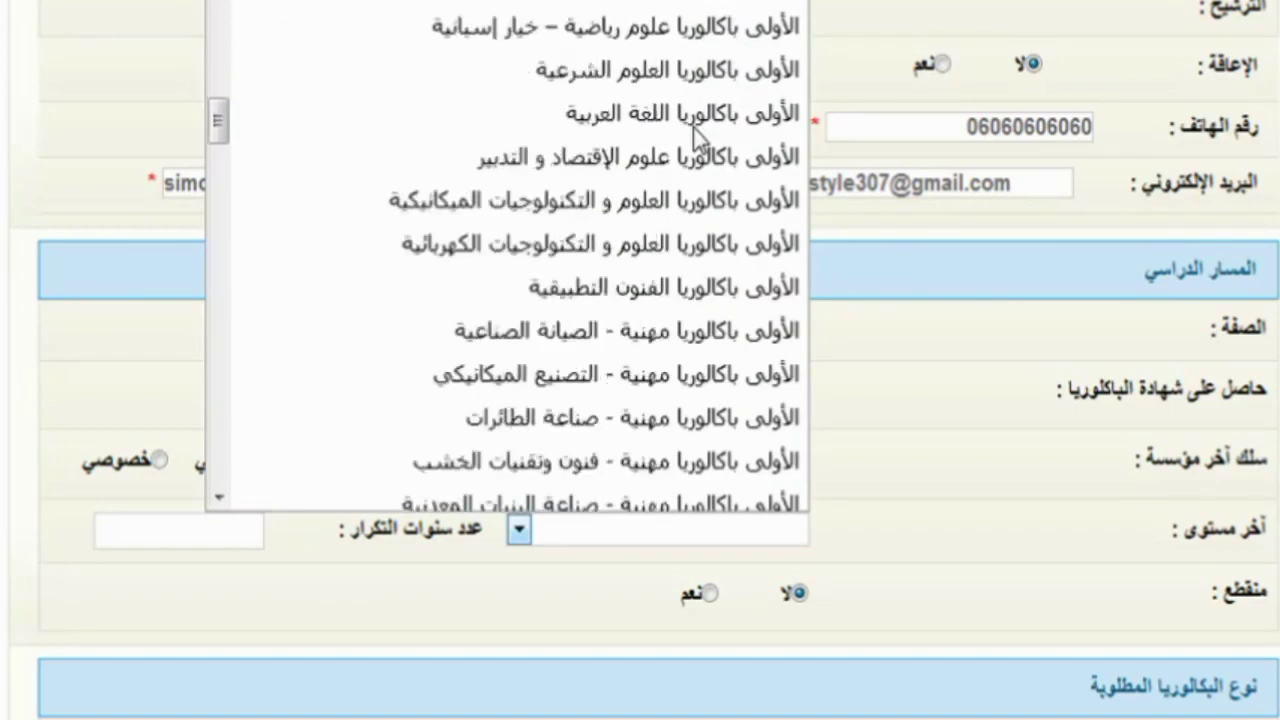
scroll(695, 135, down, 7)
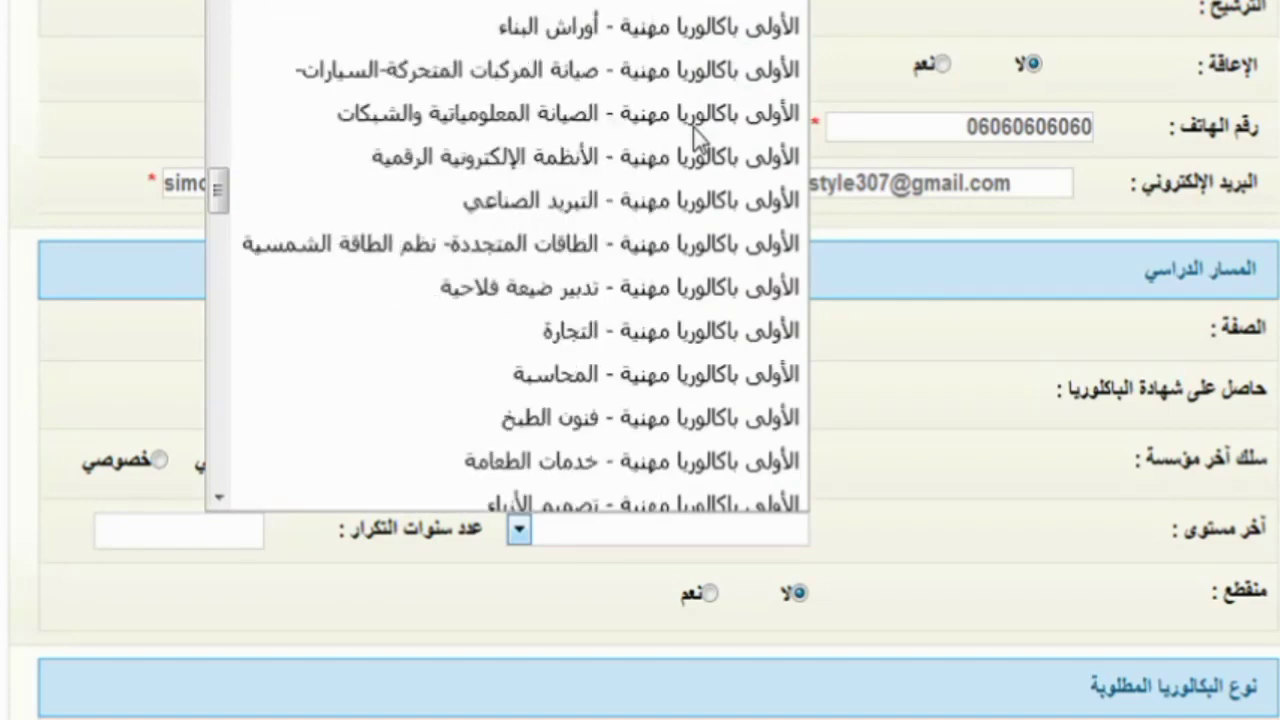
scroll(695, 135, down, 2)
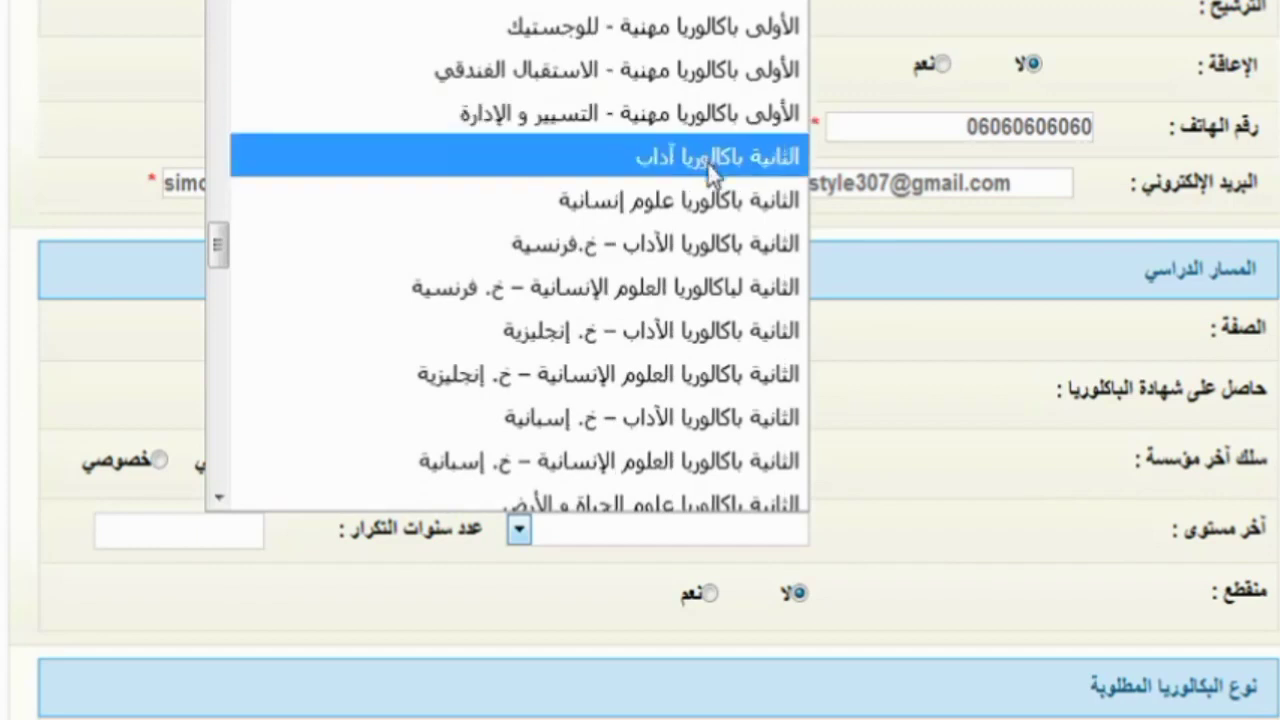
click(740, 212)
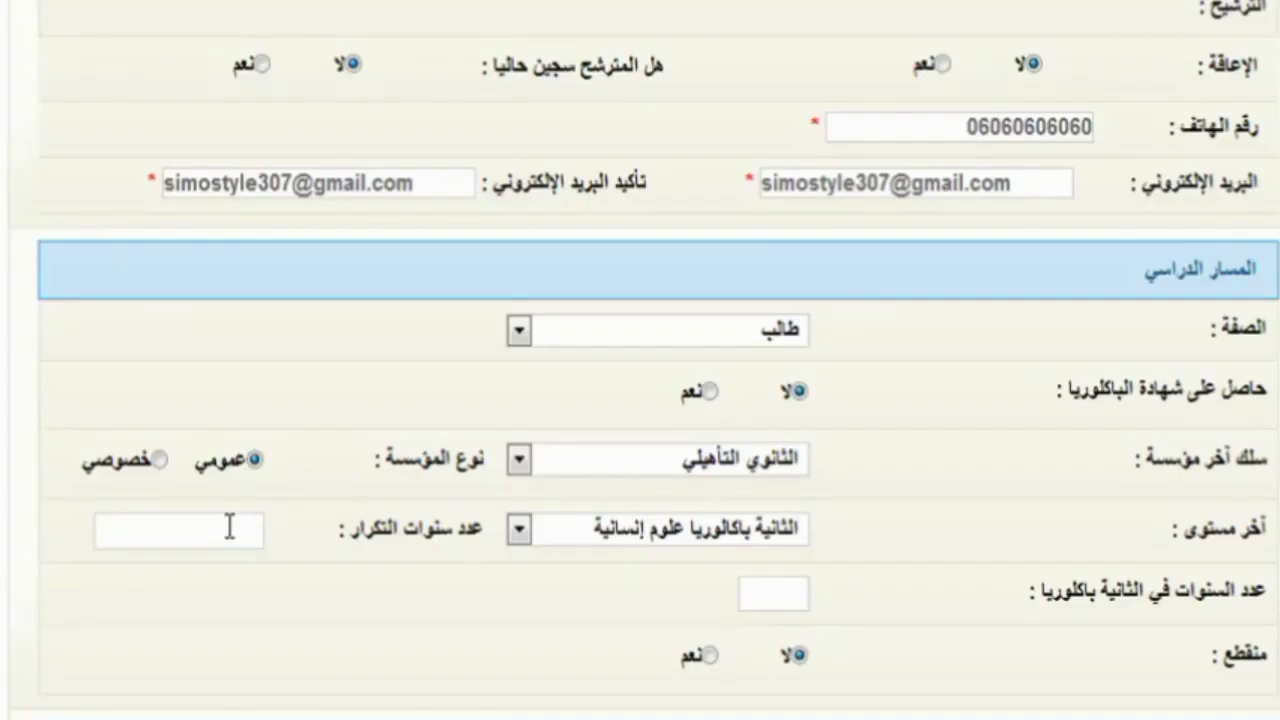
- Enter 2 for عدد سنوات التكرار and 2 for عدد السنوات في الثانية باكالوريا
click(229, 527)
text(2)
scroll(229, 527, down, 3)
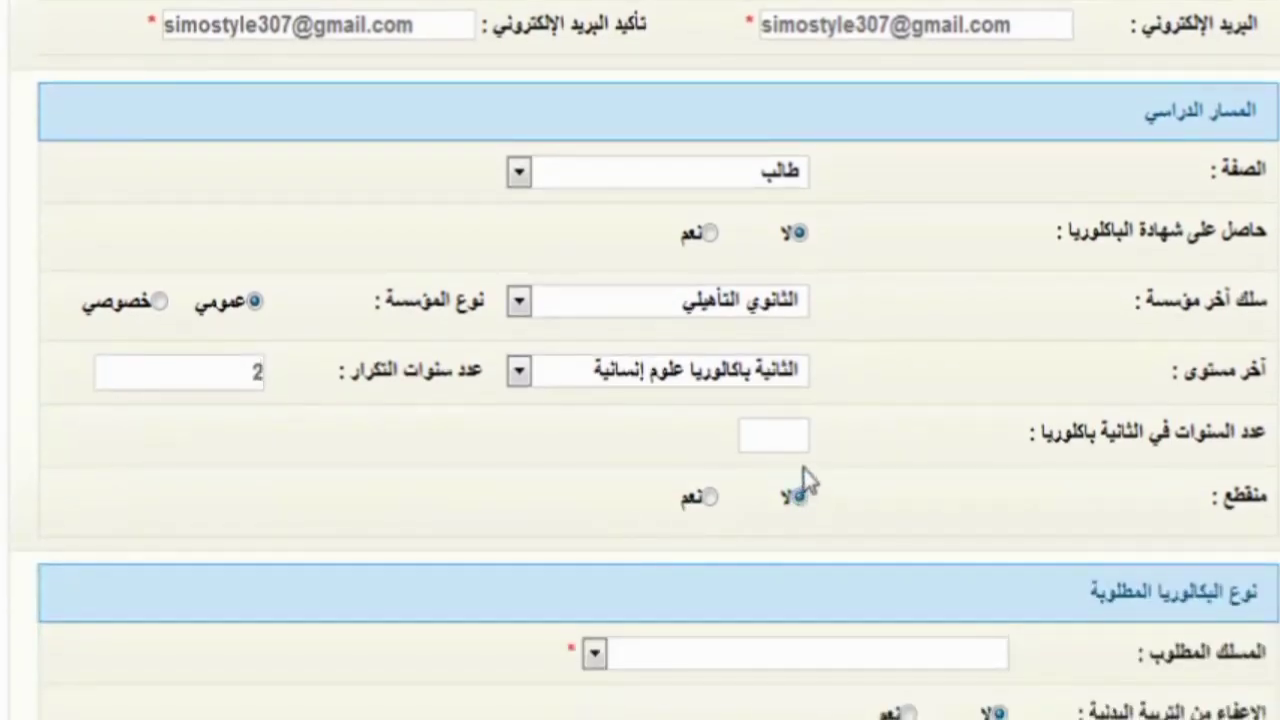
click(795, 430)
text(2)
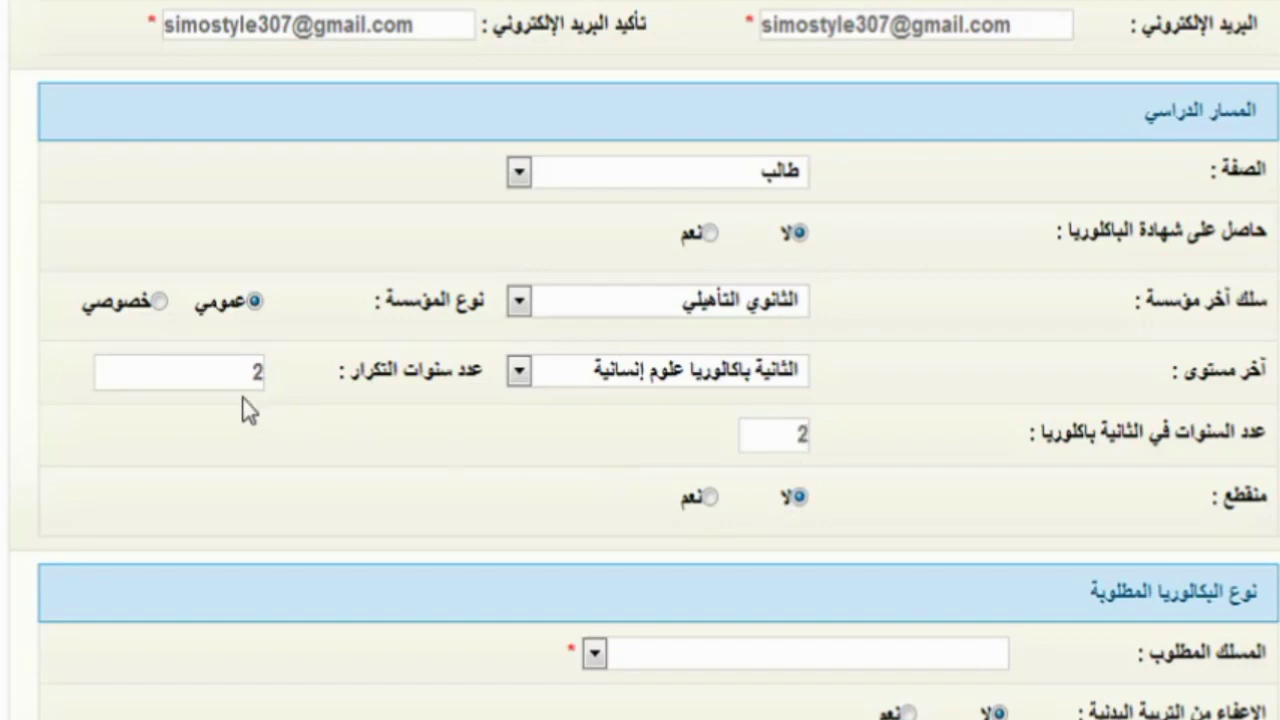
scroll(361, 435, down, 3)
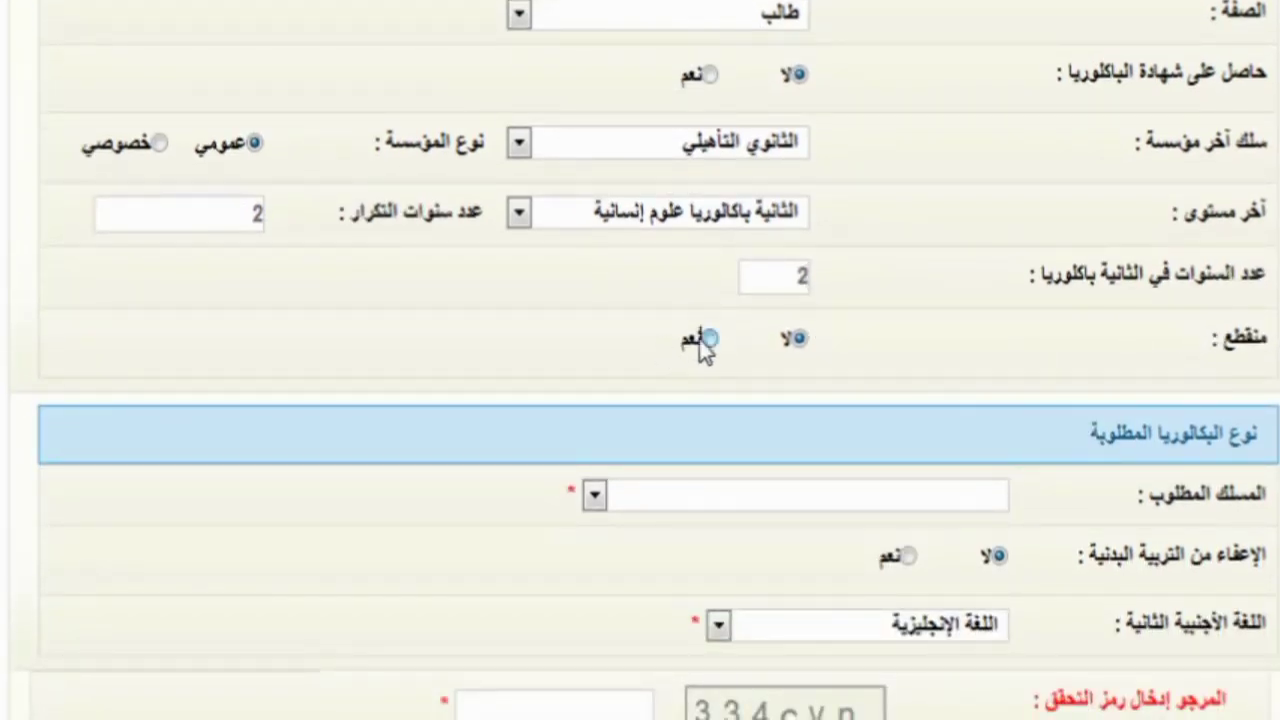
- Mark the candidate's studies as interrupted
click(709, 339)
scroll(760, 430, down, 2)
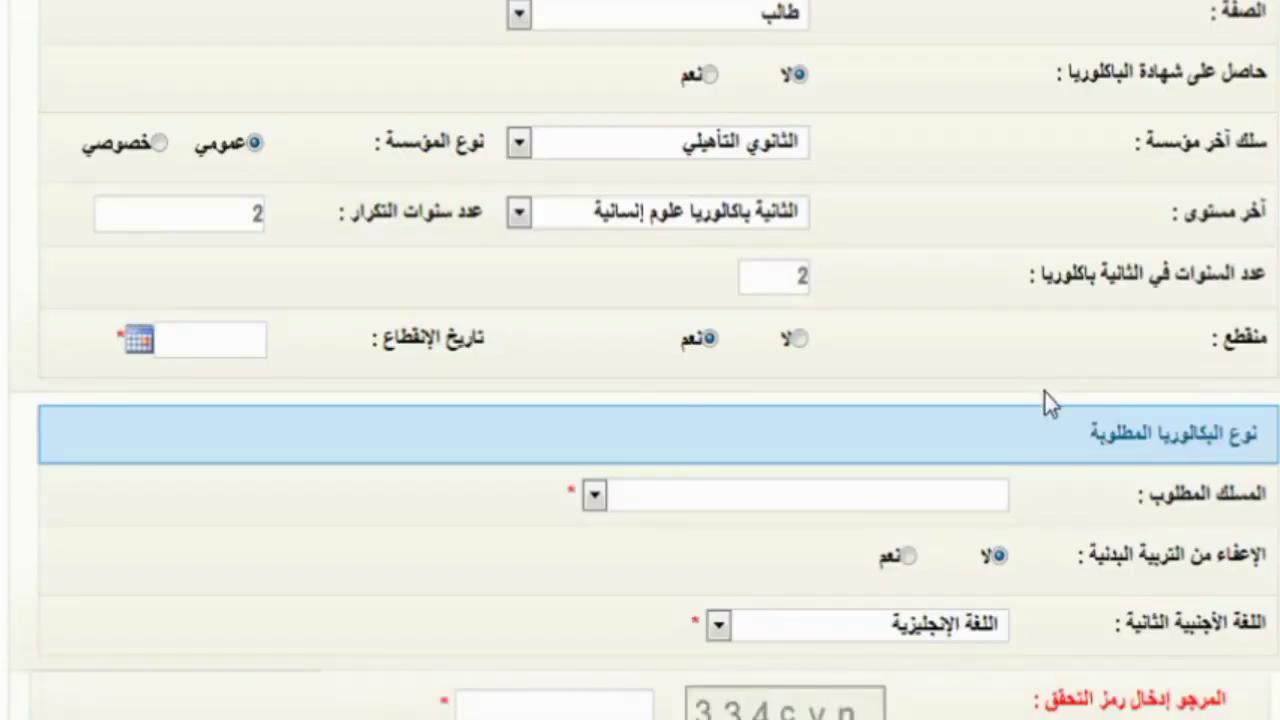
scroll(1096, 438, down, 1)
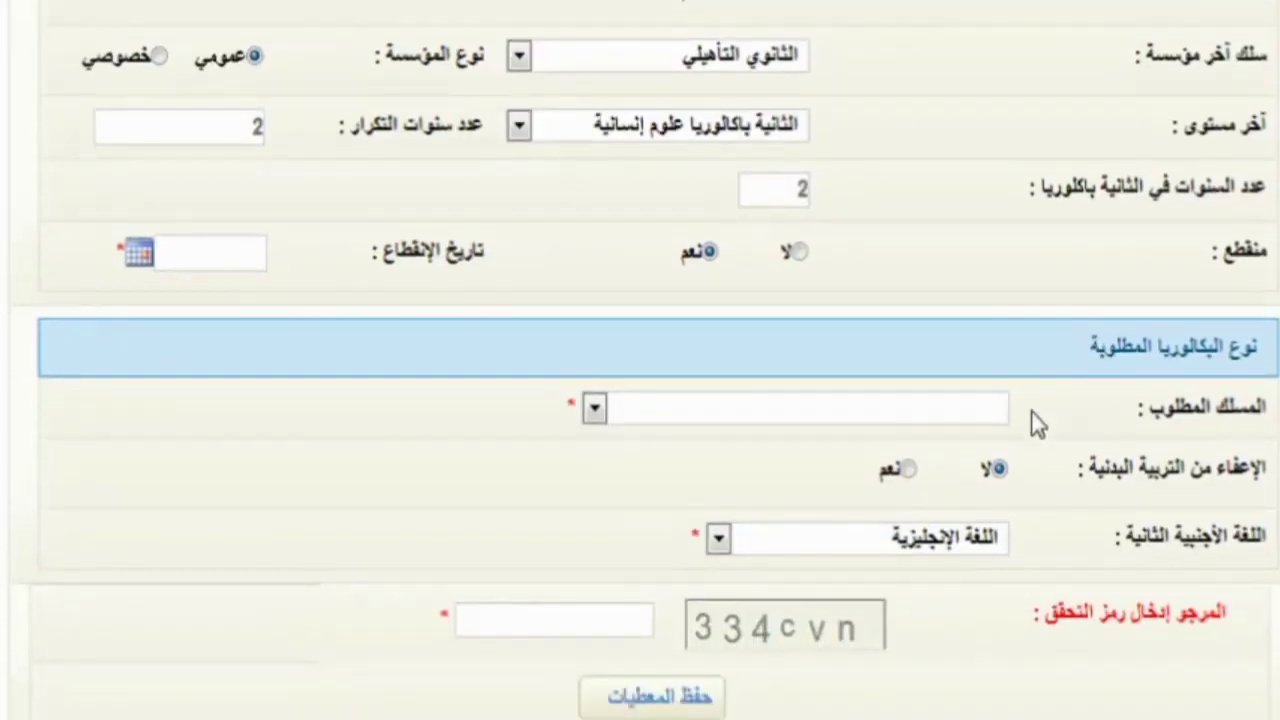
- Request مسلك الآداب as the track and leave the PE exemption at لا
click(978, 427)
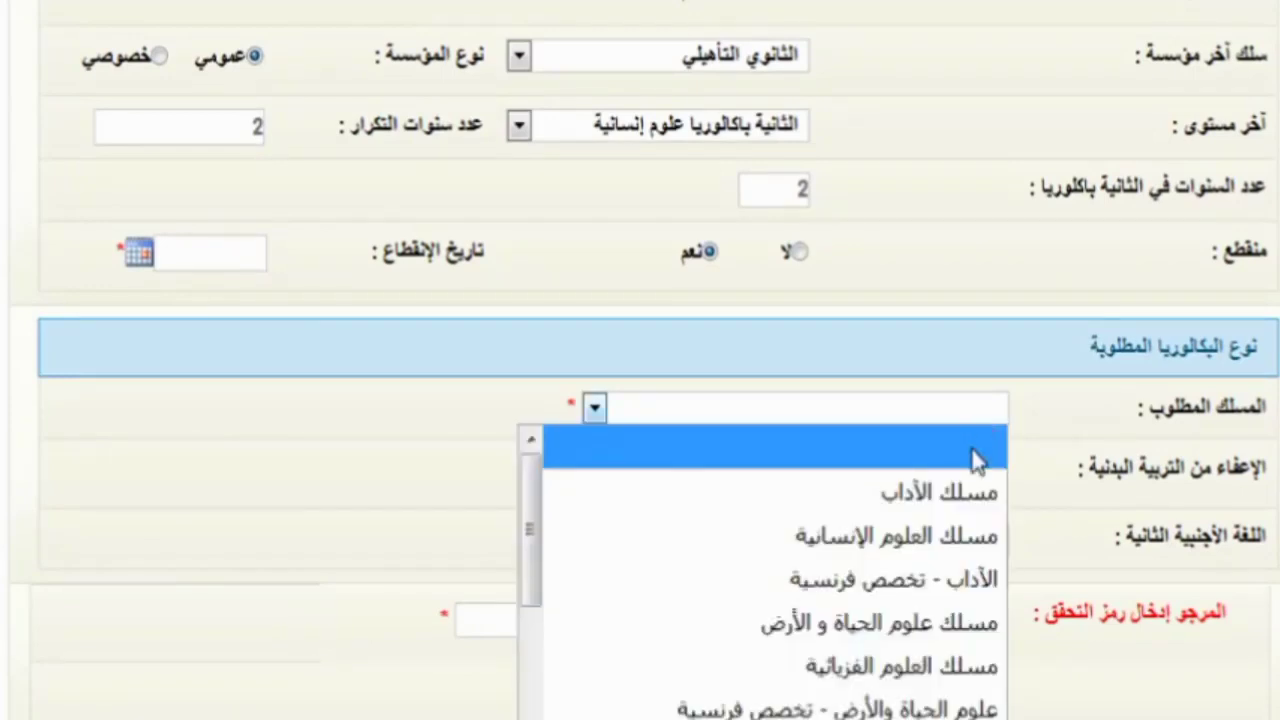
scroll(900, 450, down, 1)
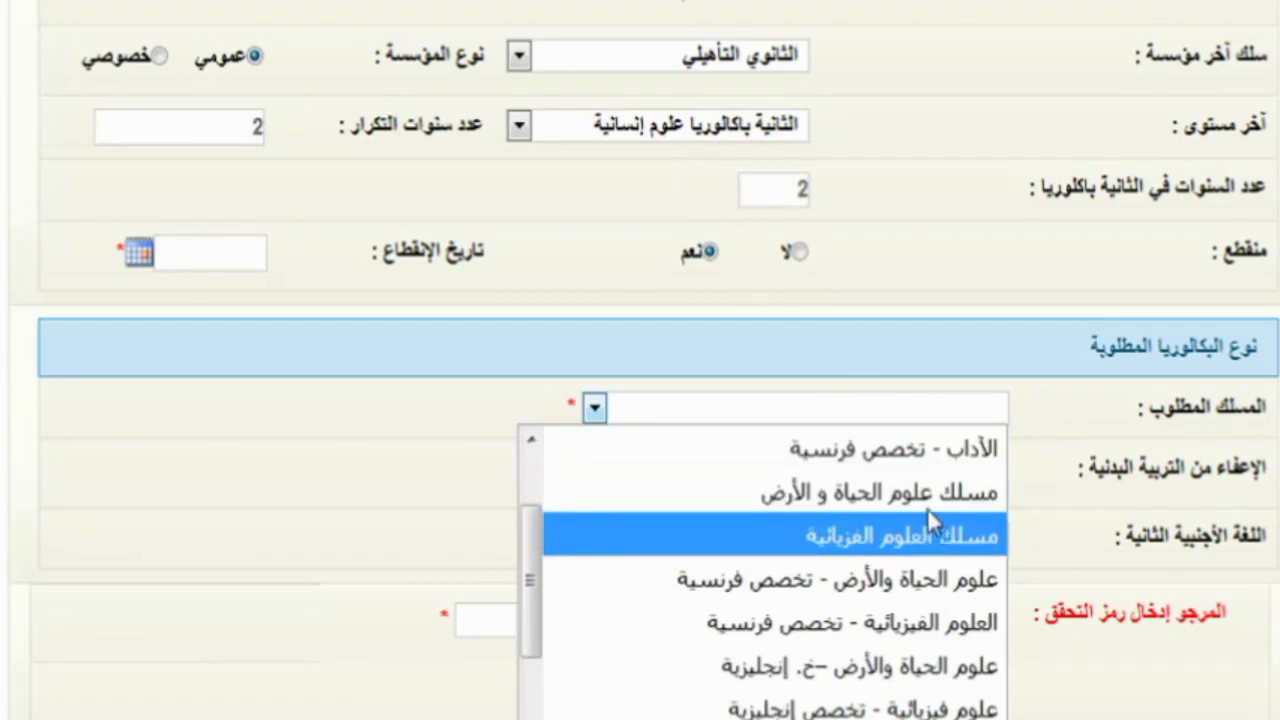
scroll(915, 505, up, 1)
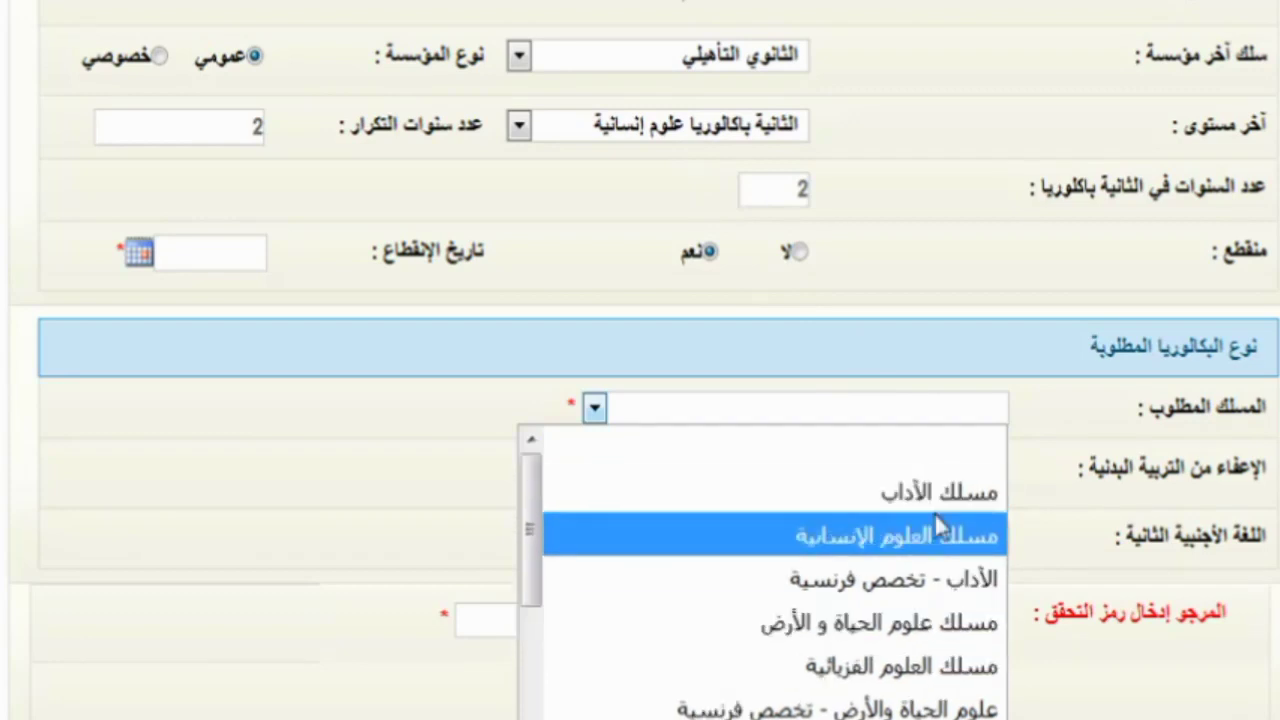
click(940, 492)
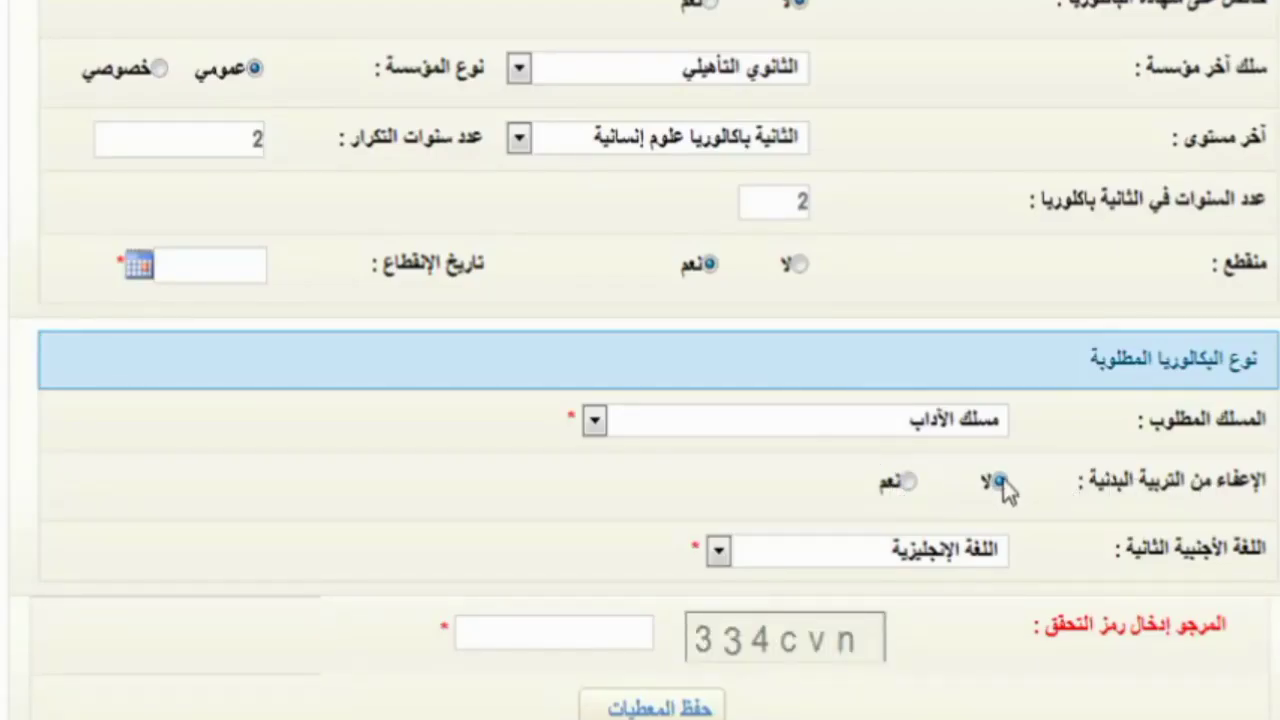
click(903, 482)
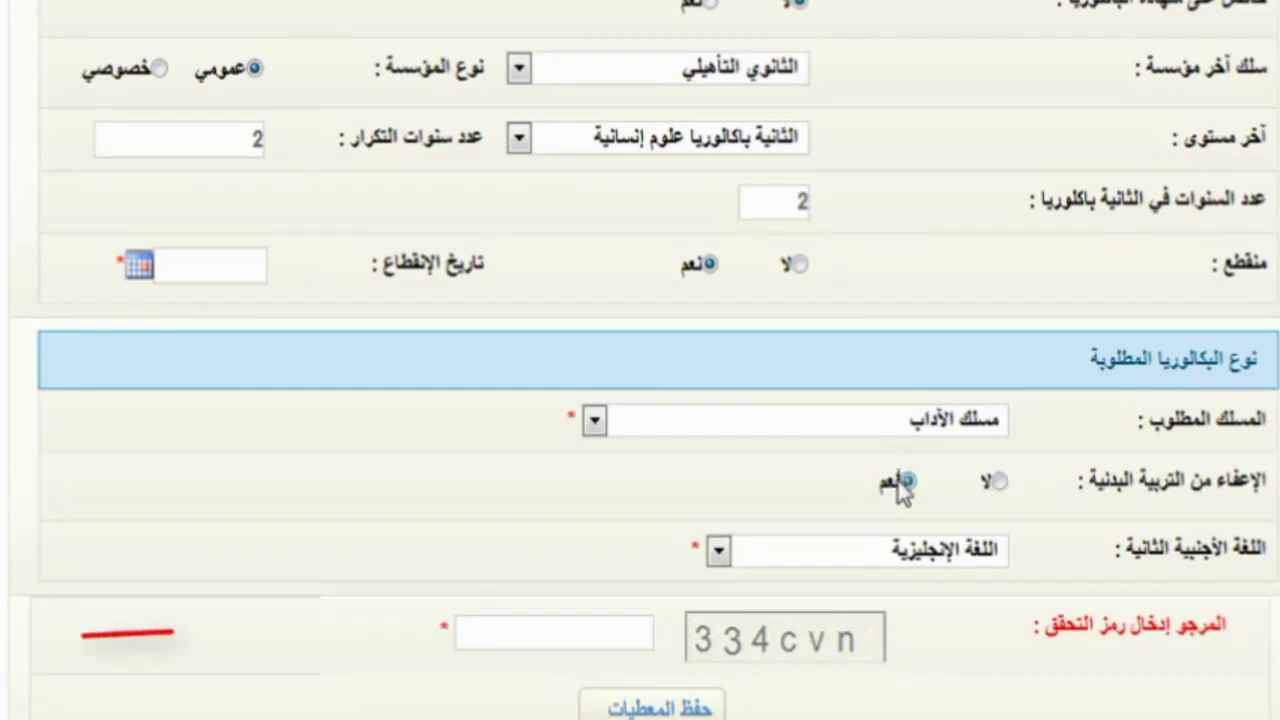
click(998, 480)
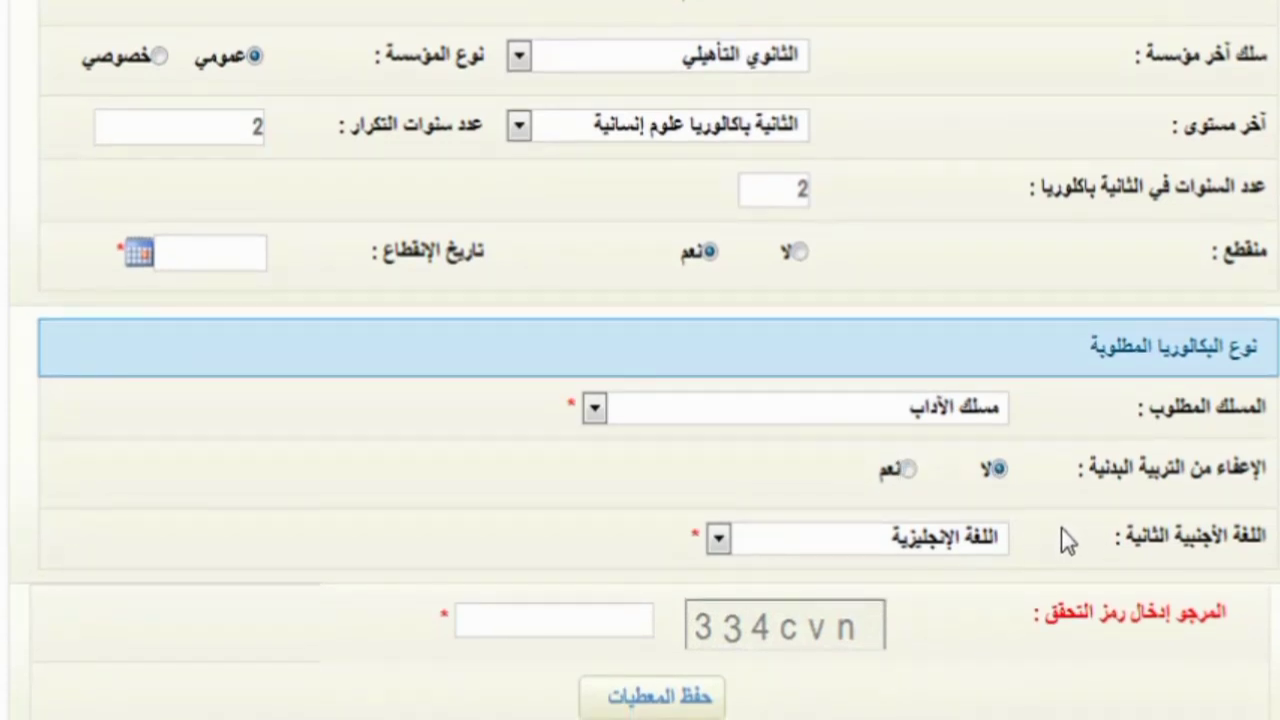
- Keep English as second foreign language and enter the captcha code from the image
click(988, 540)
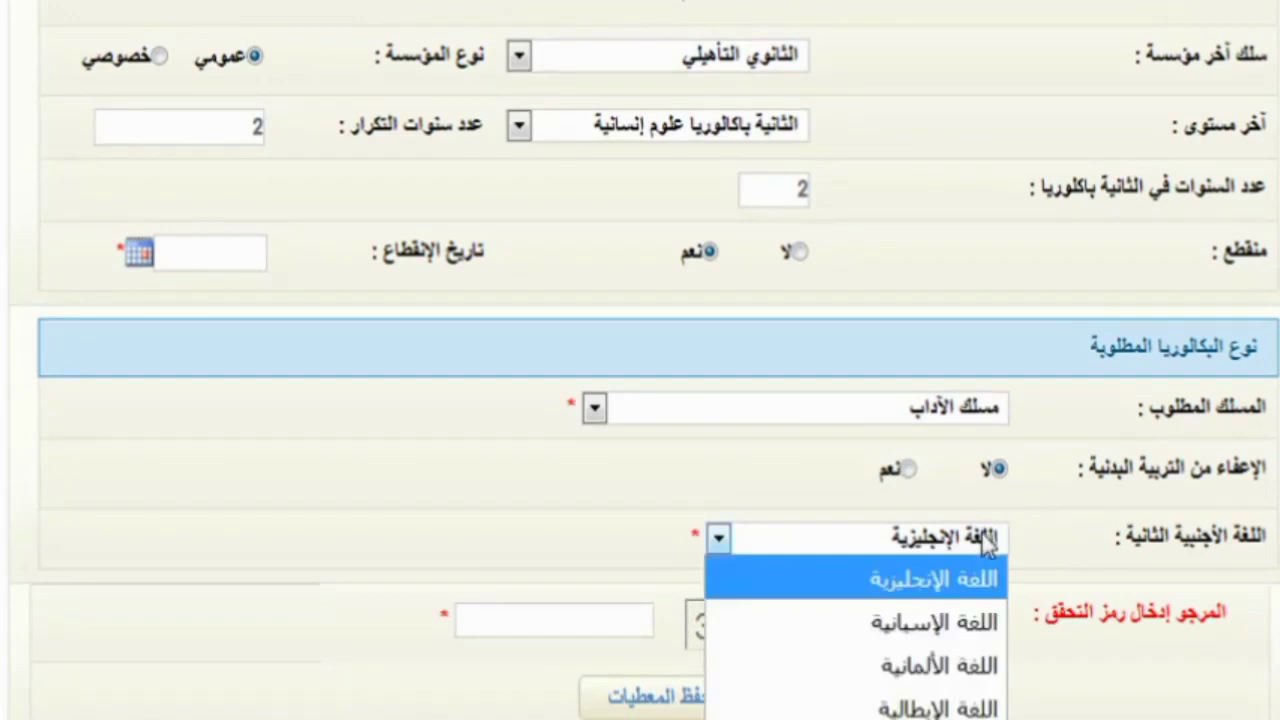
click(958, 551)
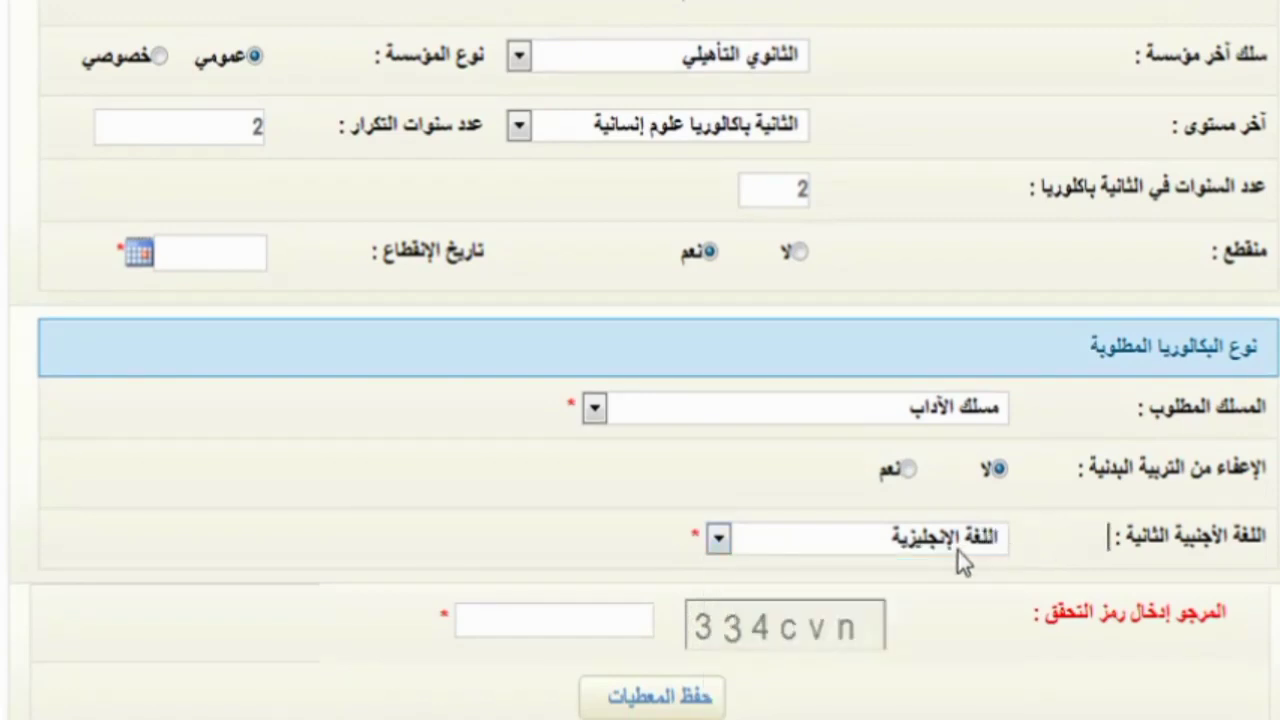
click(590, 625)
text(334)
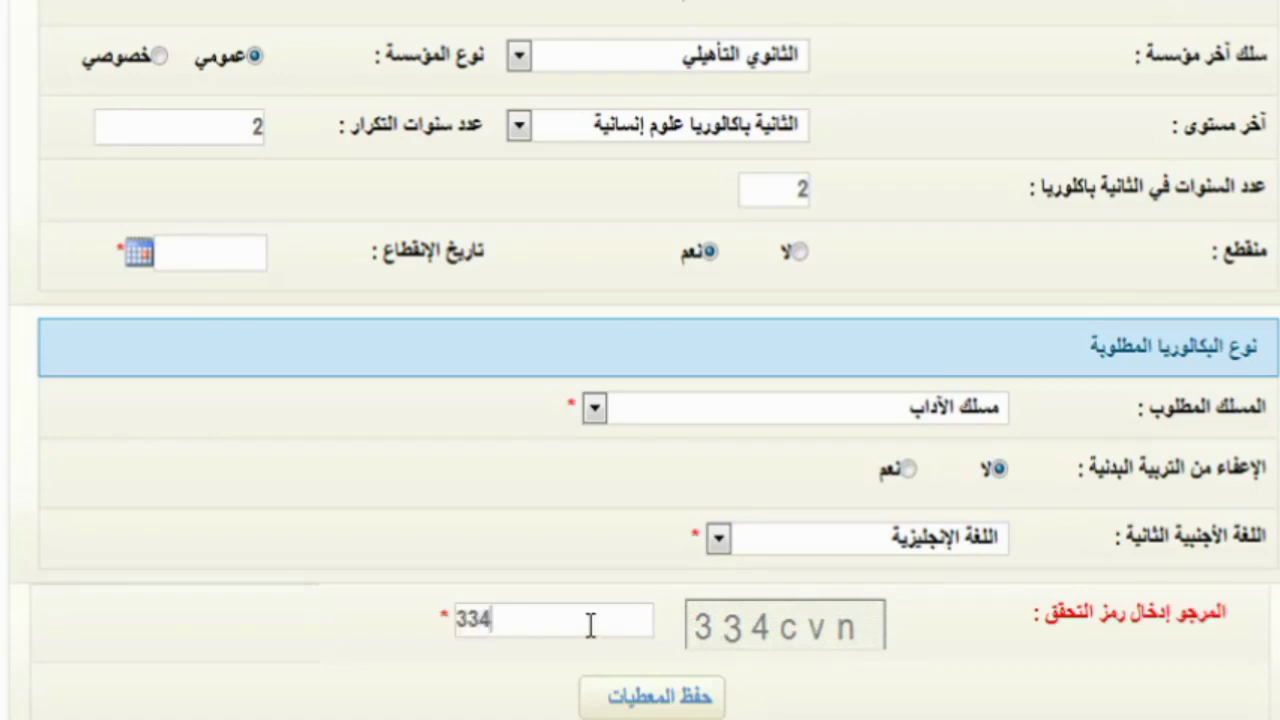
text(c)
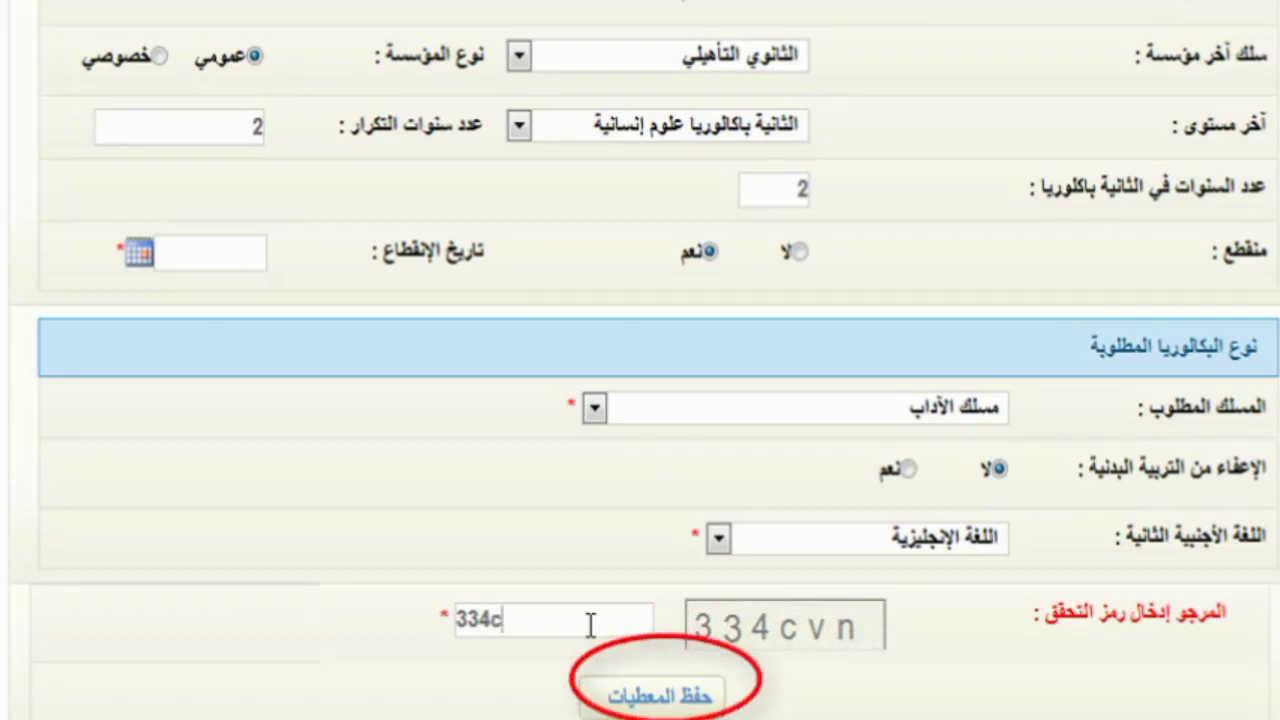
text(vn)
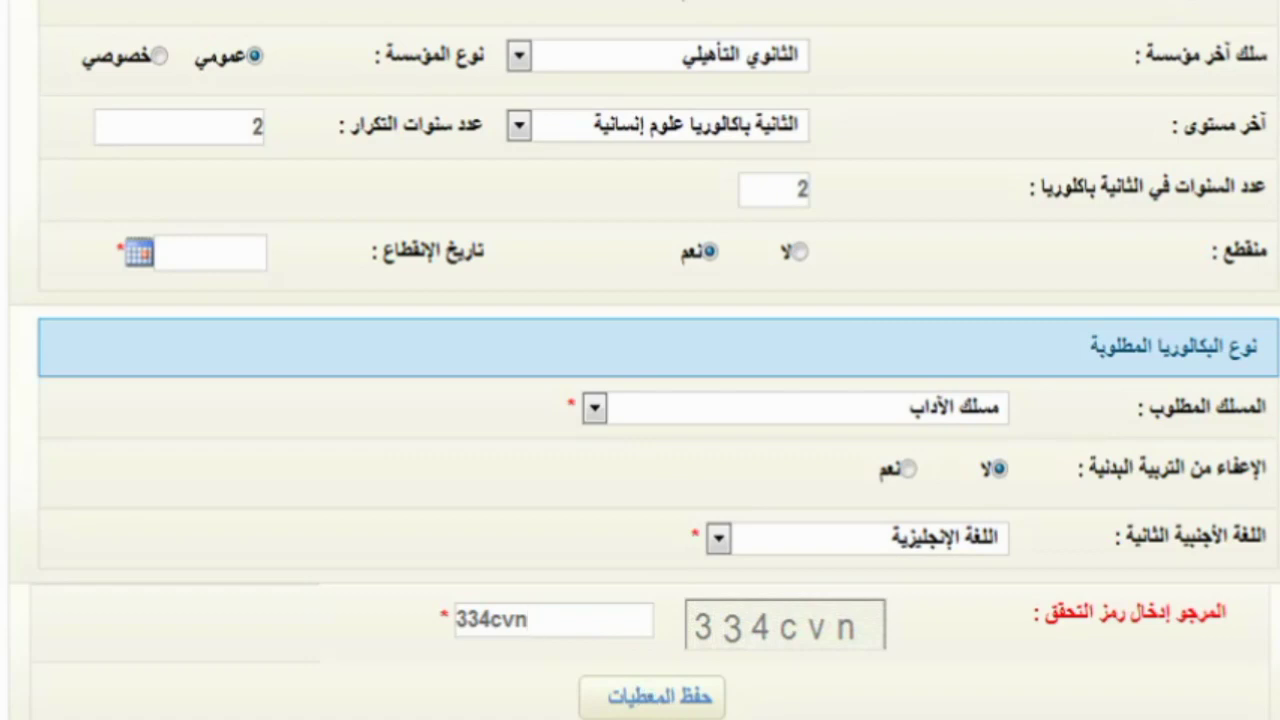
- Scroll through the completed application form to review it before saving
scroll(640, 360, up, 3)
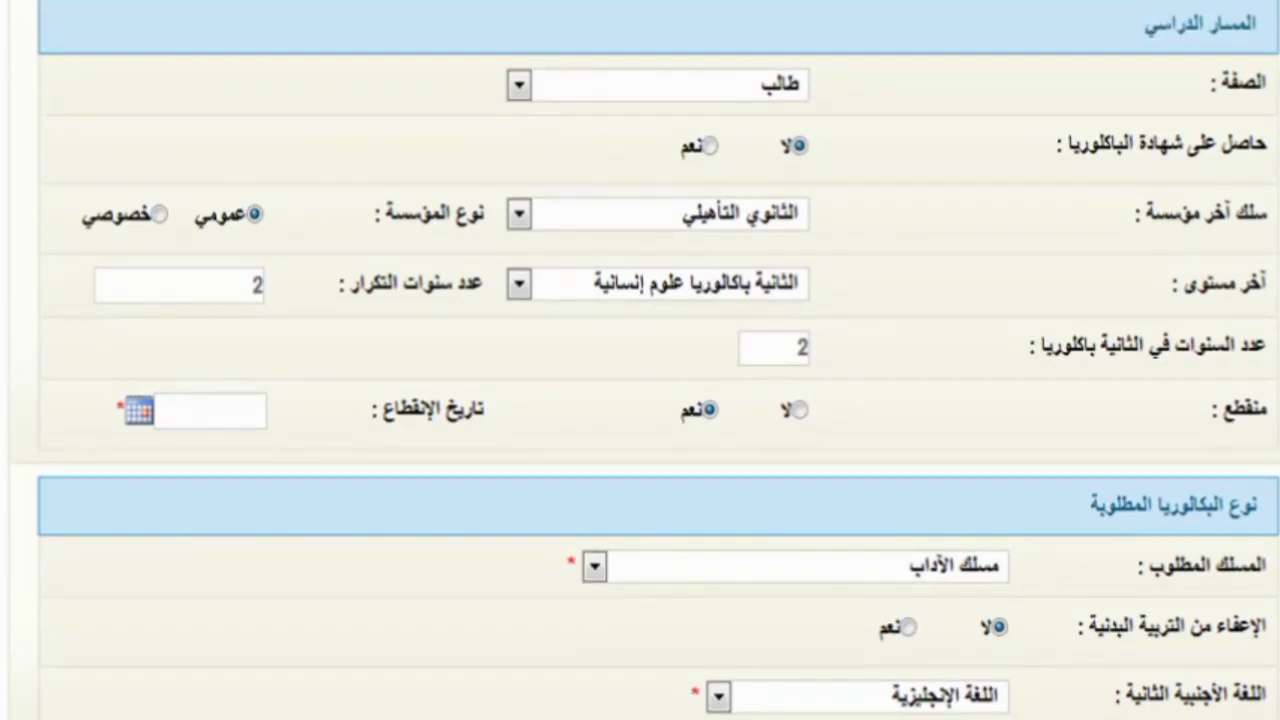
scroll(672, 712, down, 3)
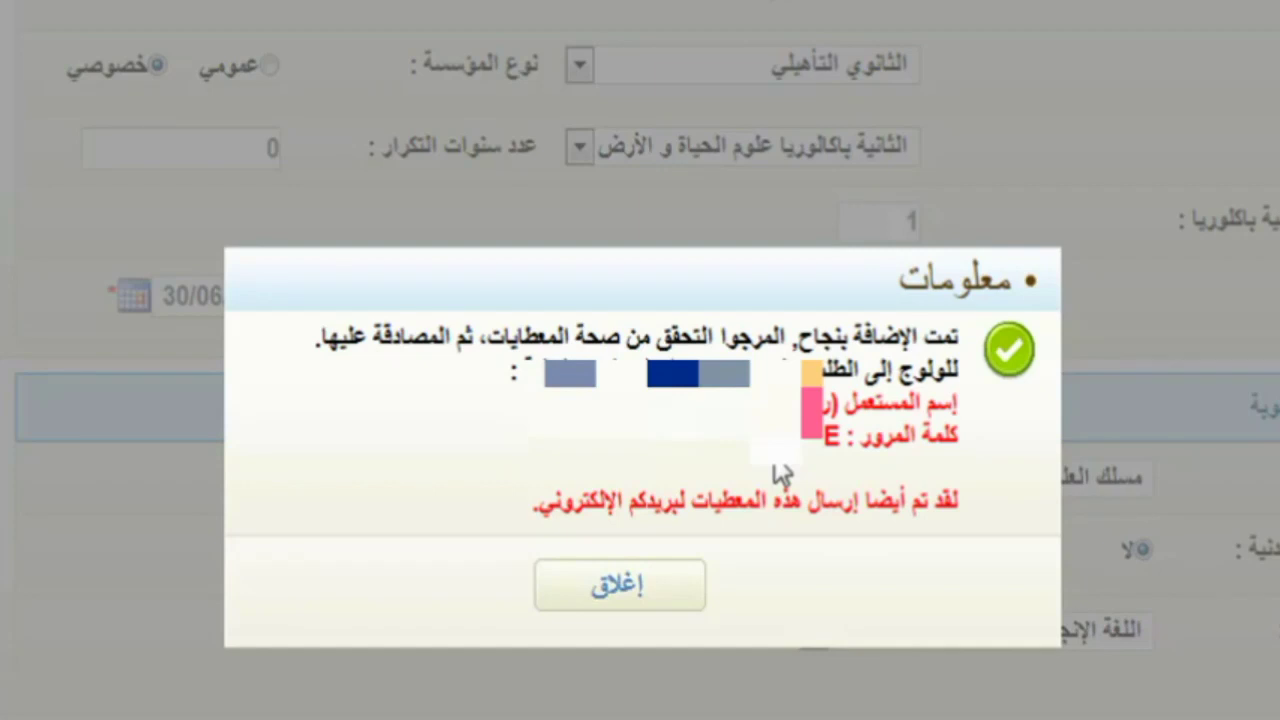
- Dismiss the save success message and scroll back up the application form
click(619, 584)
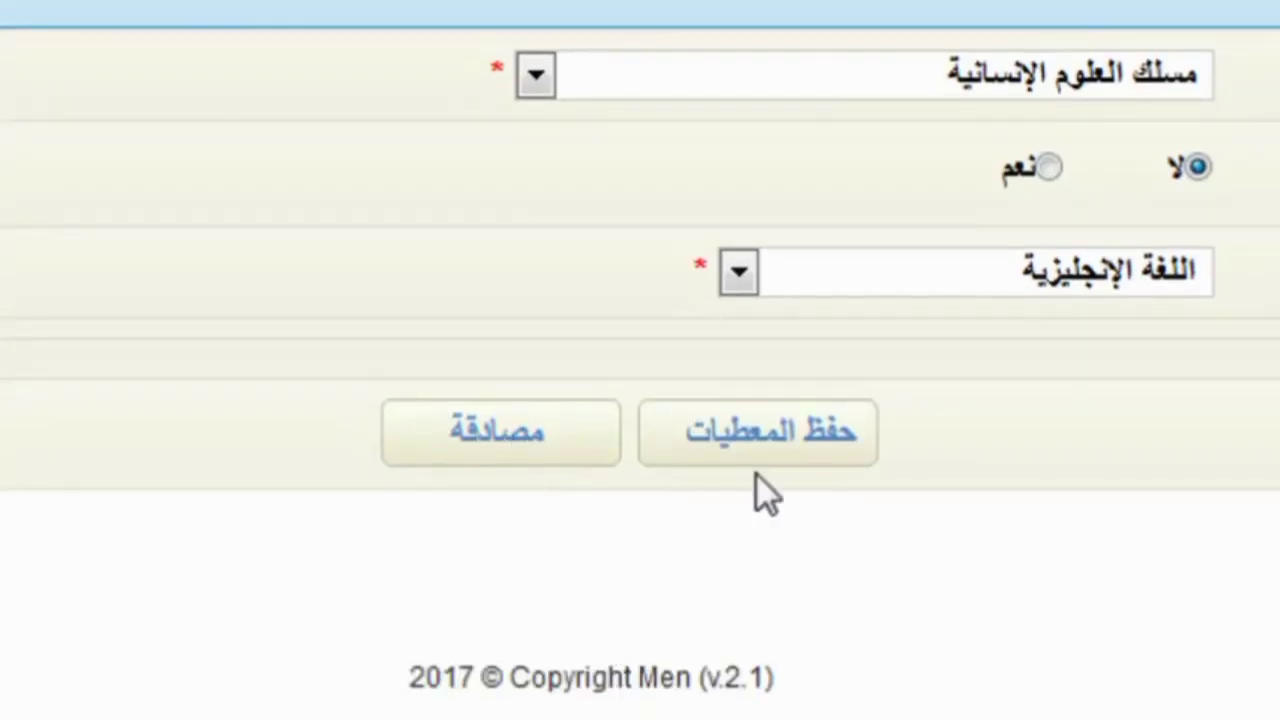
scroll(754, 479, up, 5)
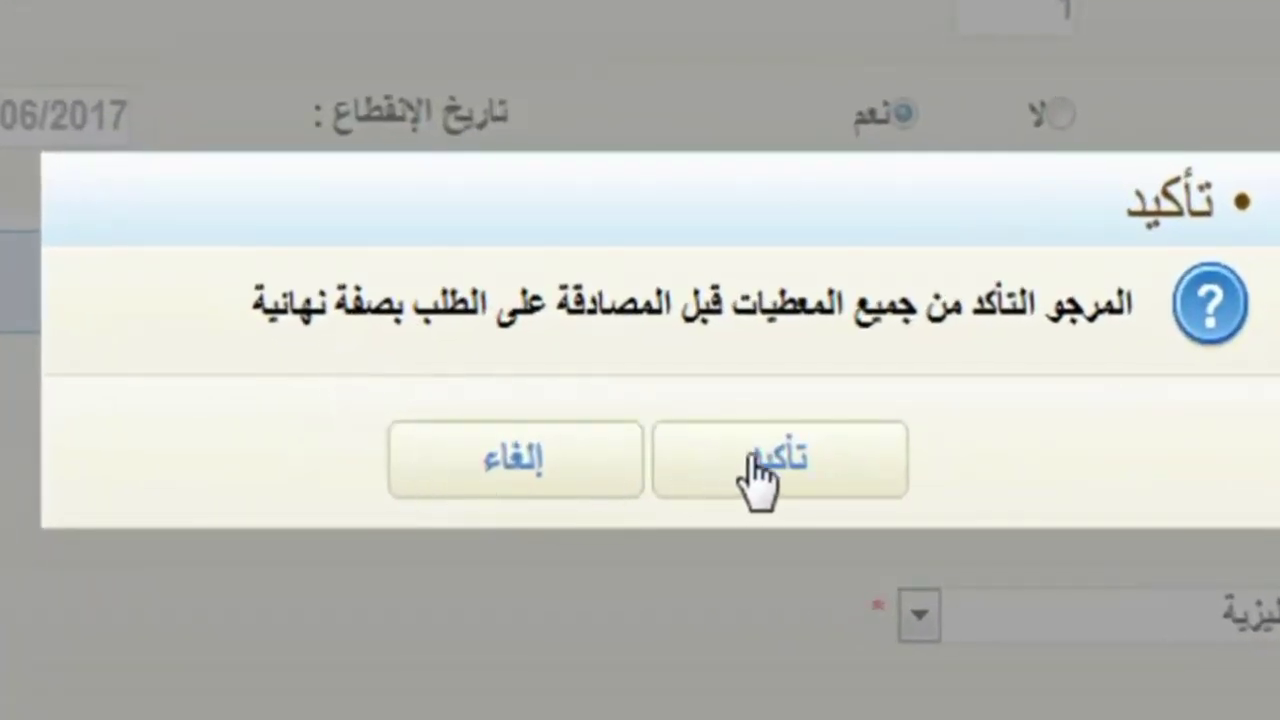
- Confirm final validation of the application and dismiss the validation success message
click(760, 478)
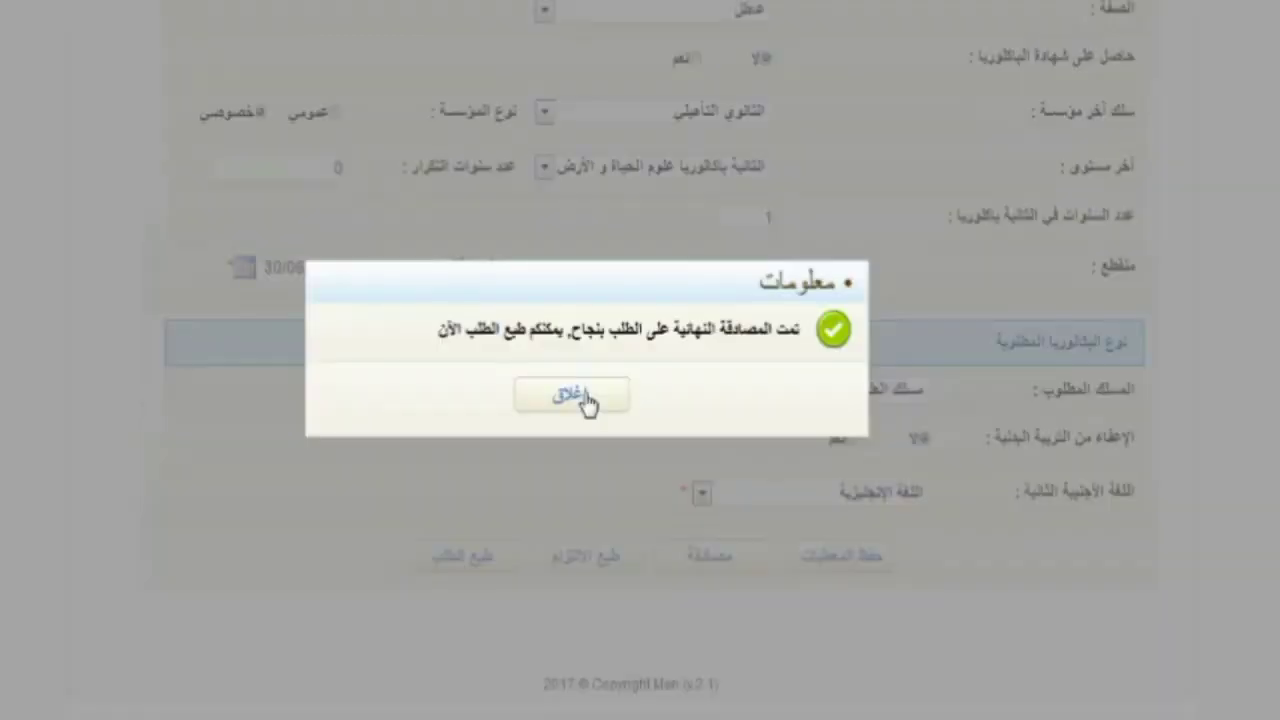
click(648, 540)
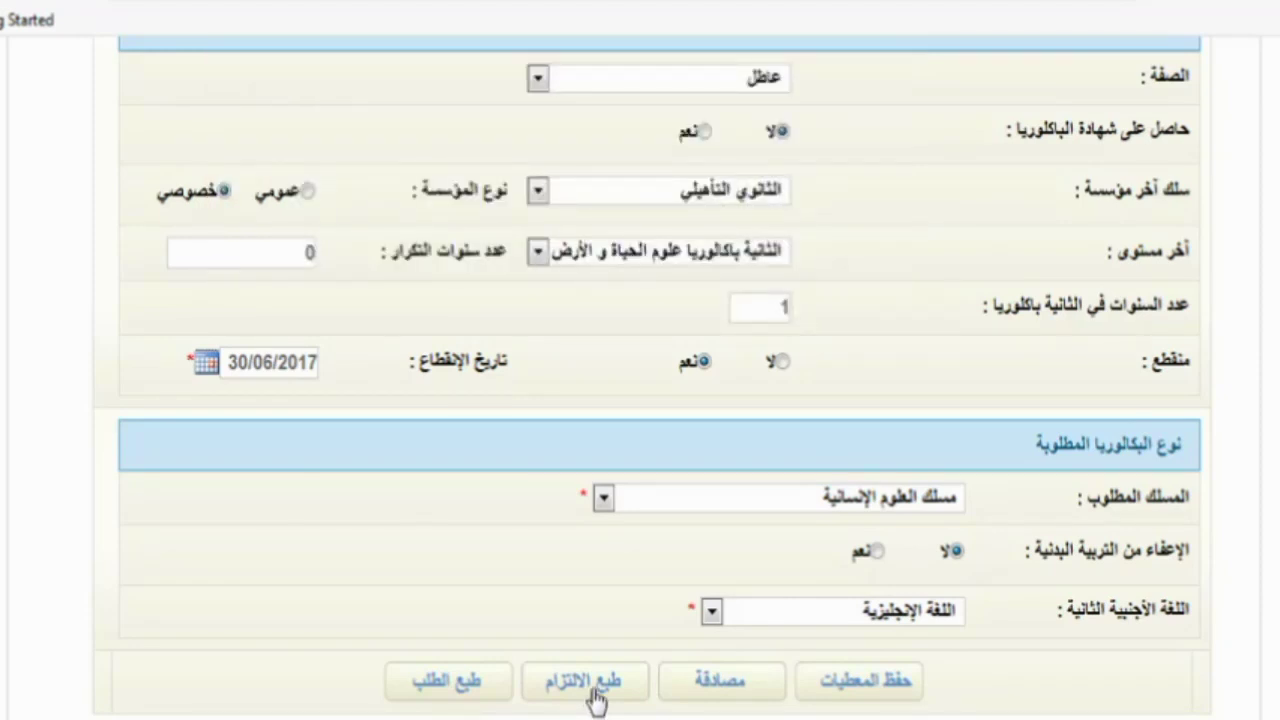
- Save the commitment form EngagementLibre.pdf and the candidature request PDF to disk
click(595, 700)
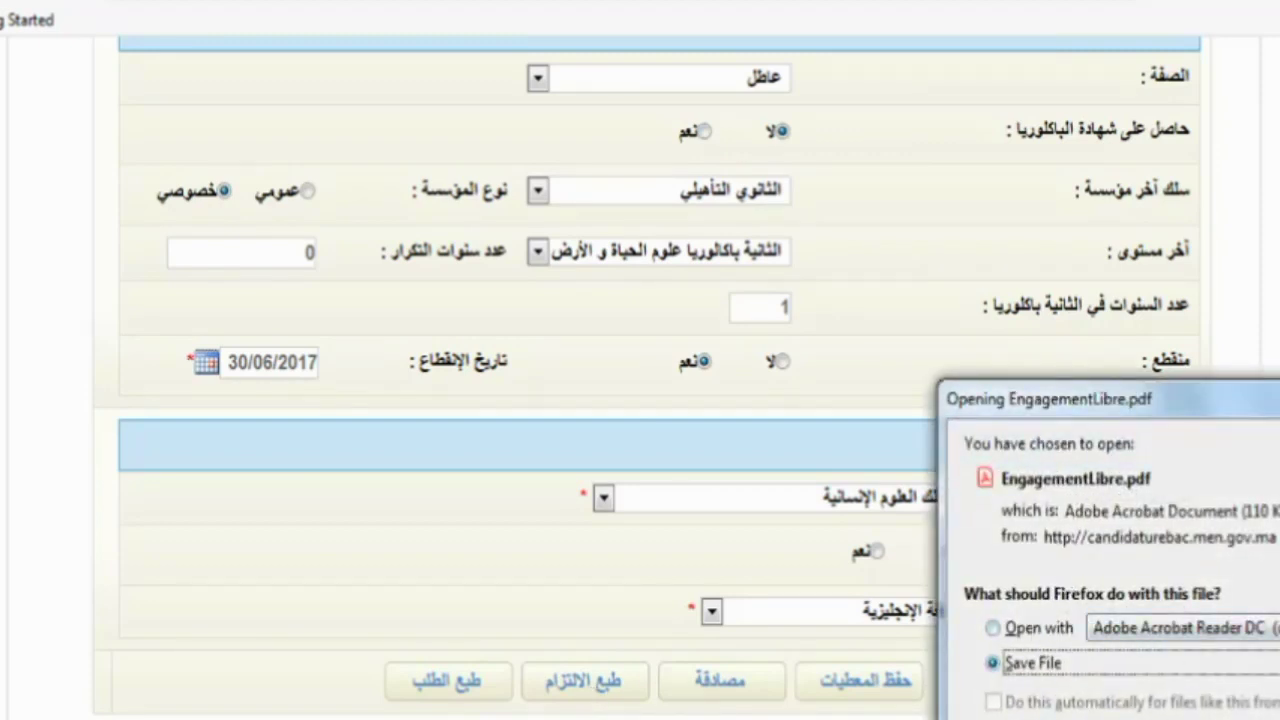
key(Return)
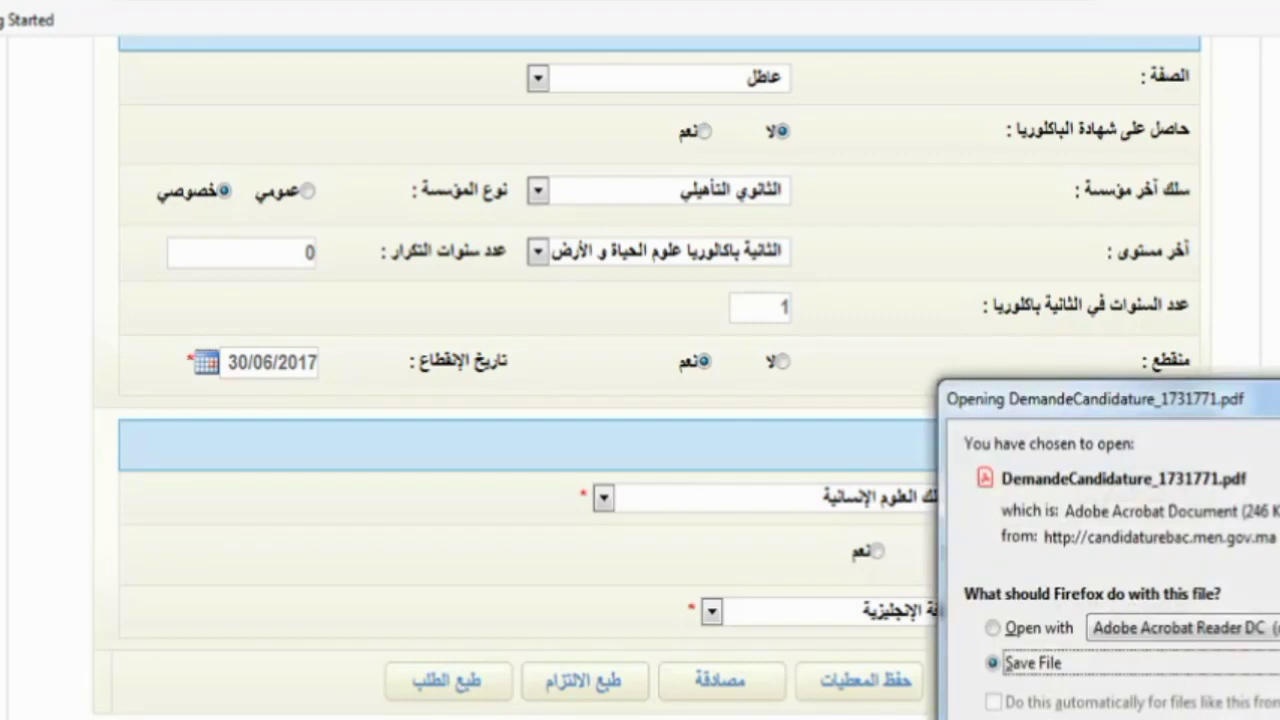
key(Return)
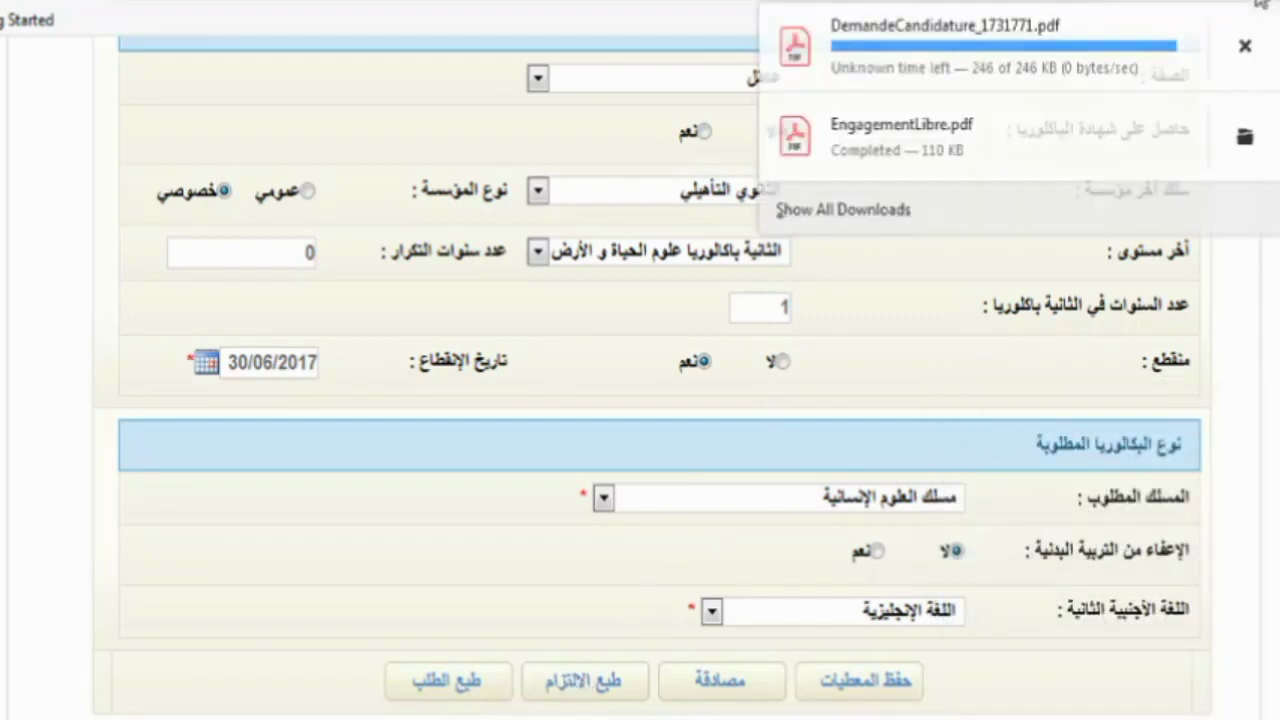
- Open the downloaded EngagementLibre.pdf from its folder in Adobe Acrobat Reader
click(1245, 137)
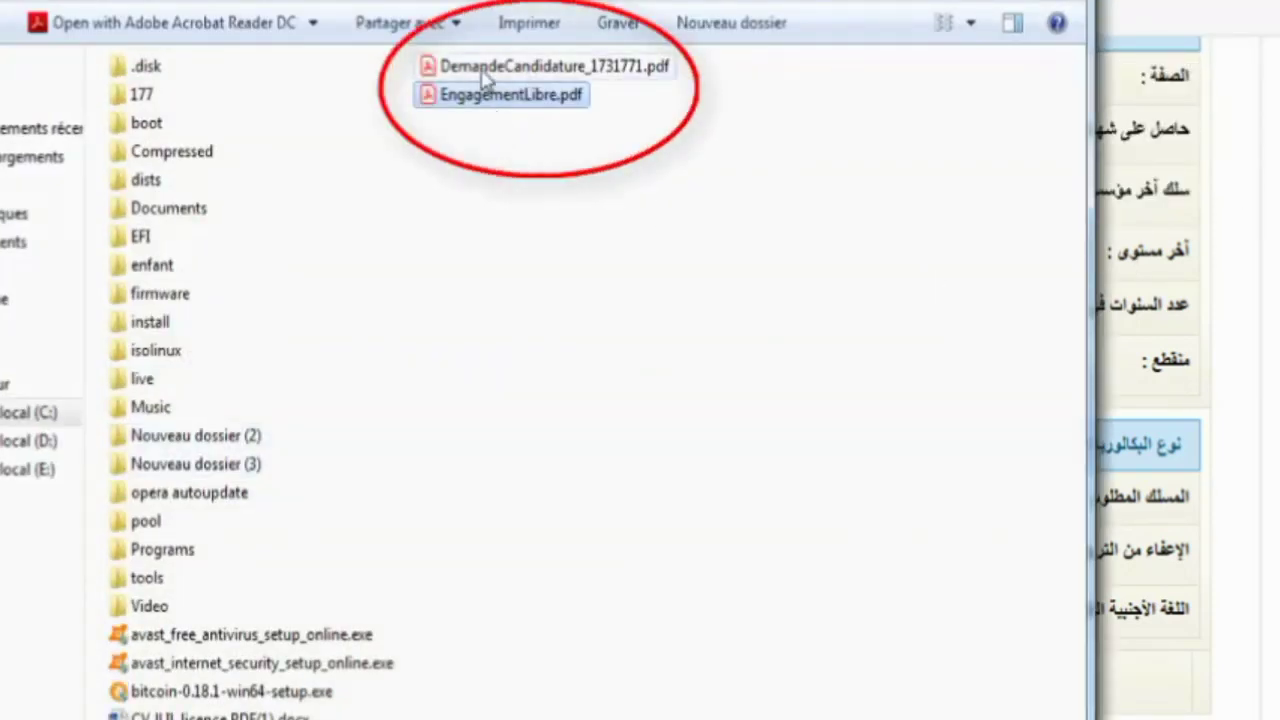
click(487, 72)
double_click(487, 72)
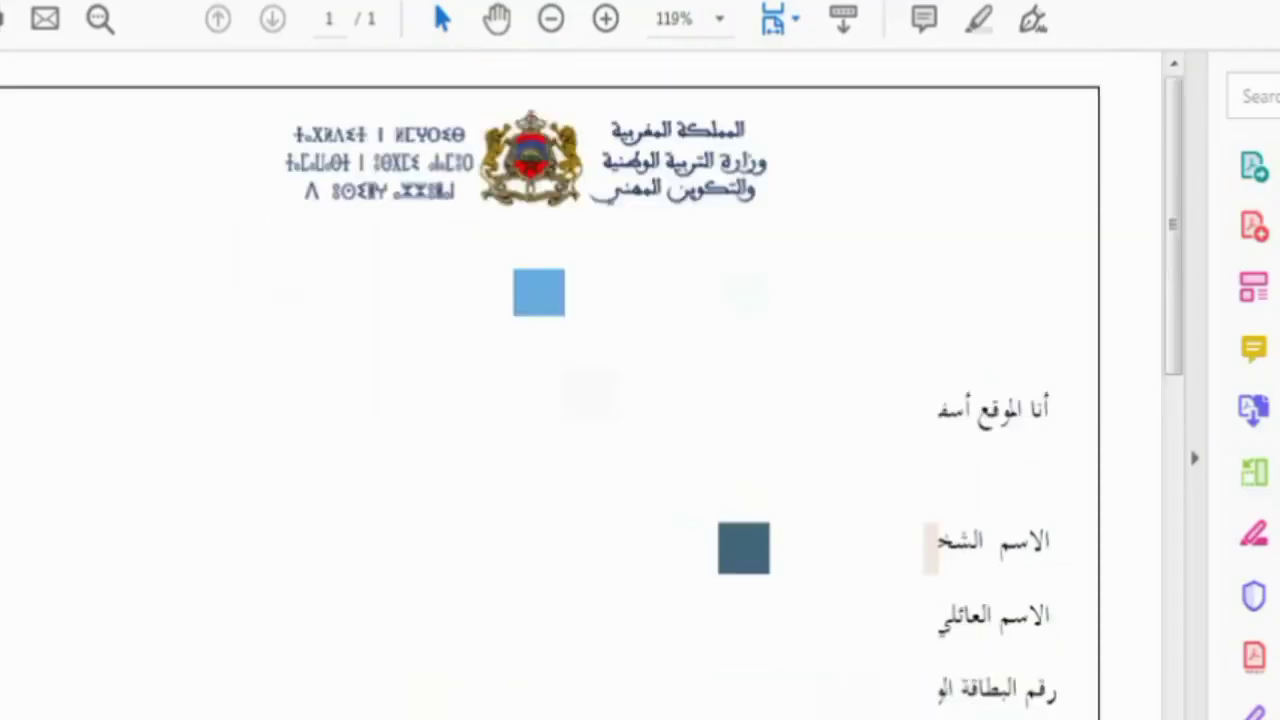
- Scroll through the EngagementLibre.pdf commitment form down to its signature line
scroll(550, 400, down, 6)
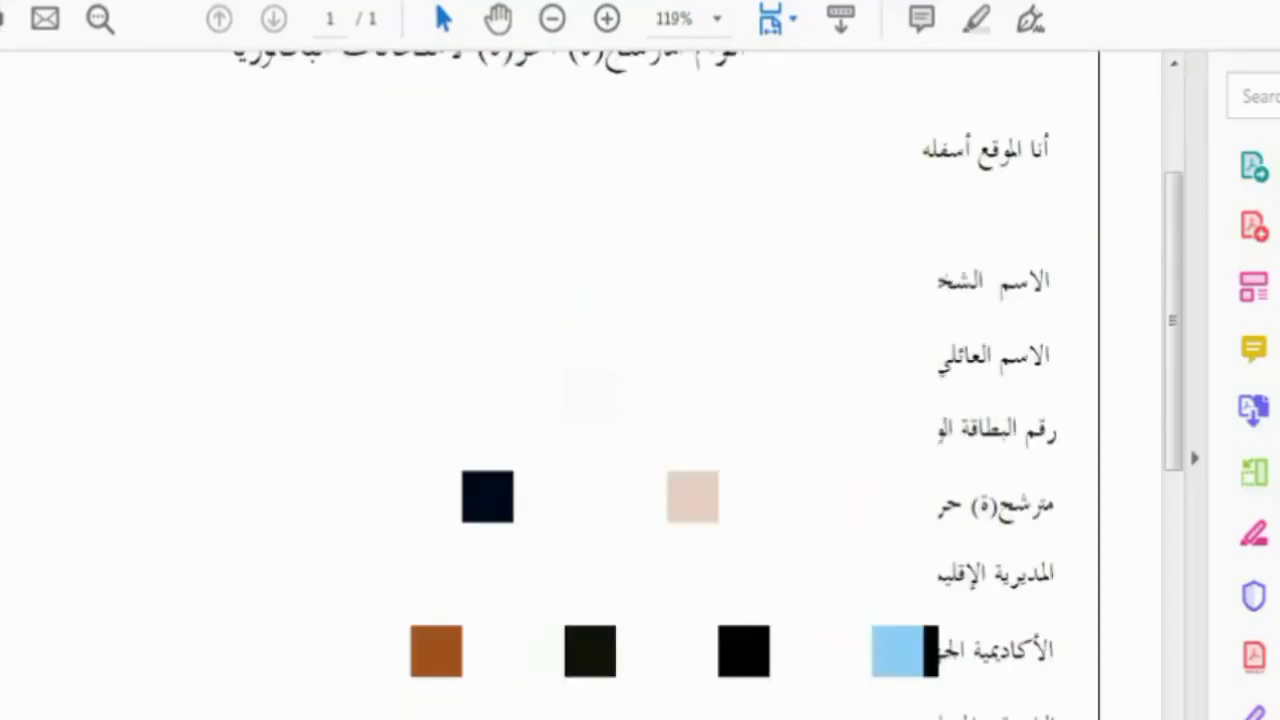
scroll(550, 400, down, 4)
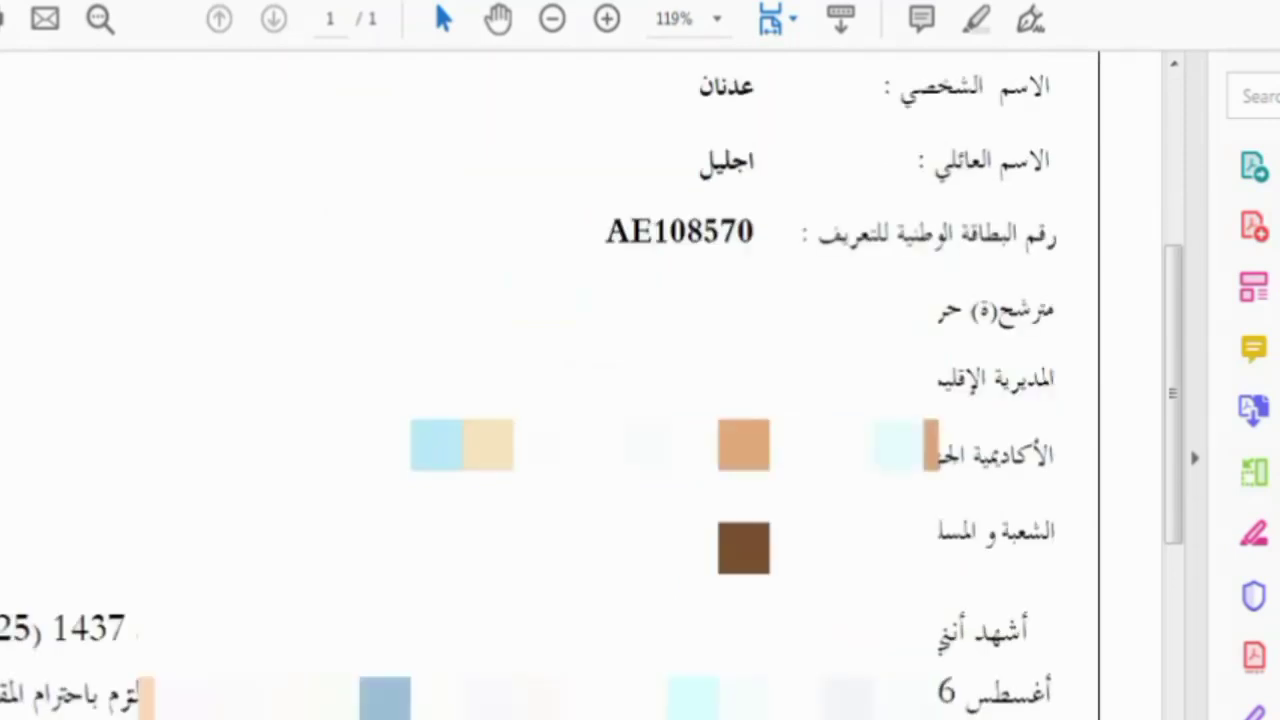
scroll(550, 400, down, 5)
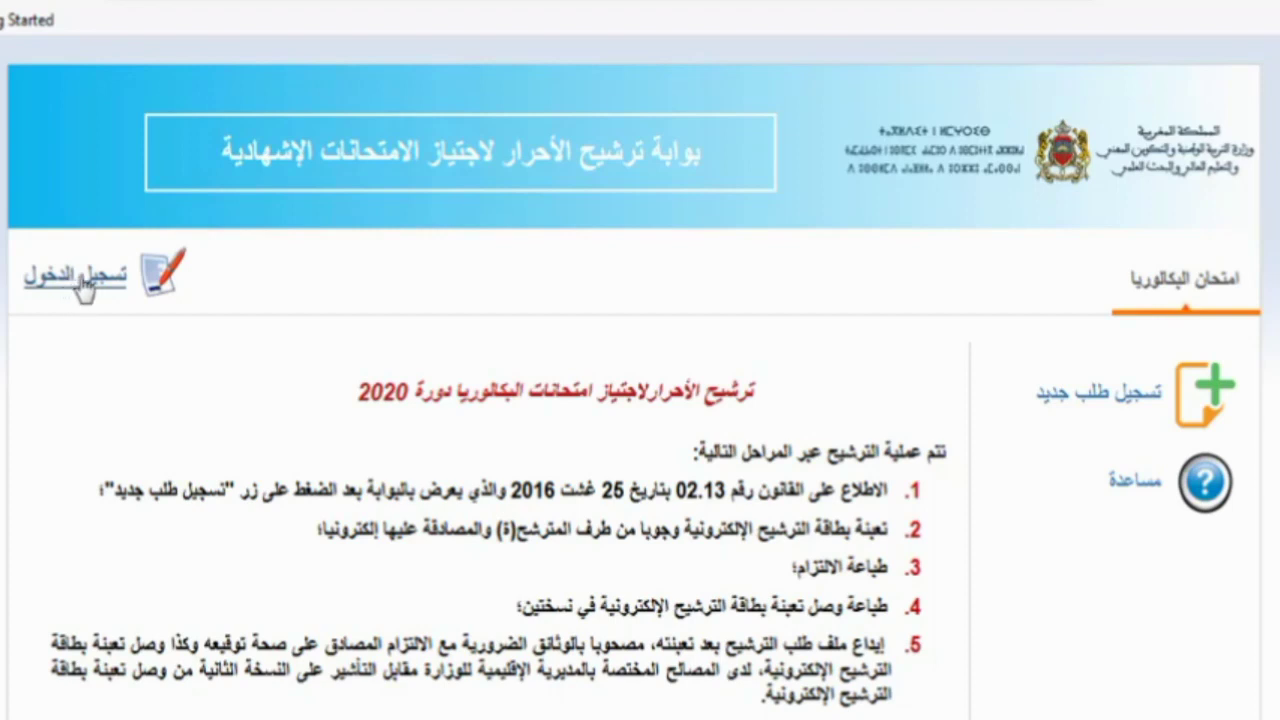
- Log in with the candidate's username and password, let Firefox remember it, and revisit the login page
click(84, 282)
click(574, 448)
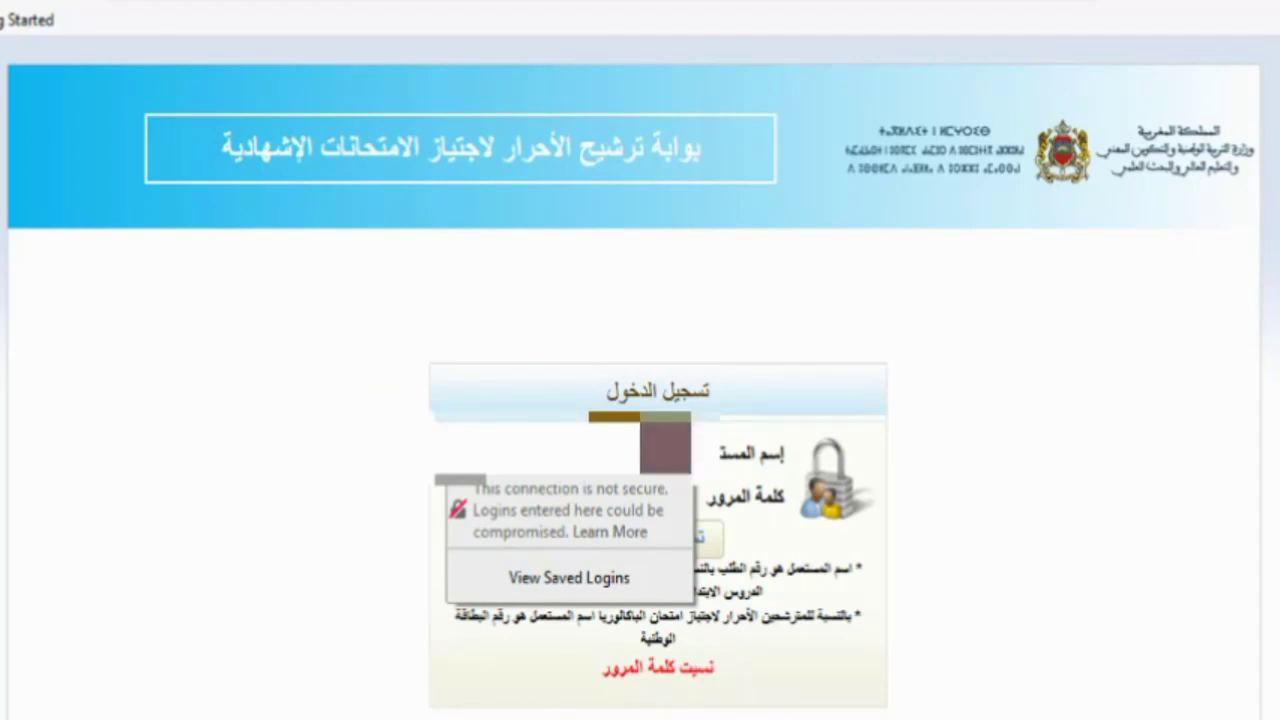
click(560, 497)
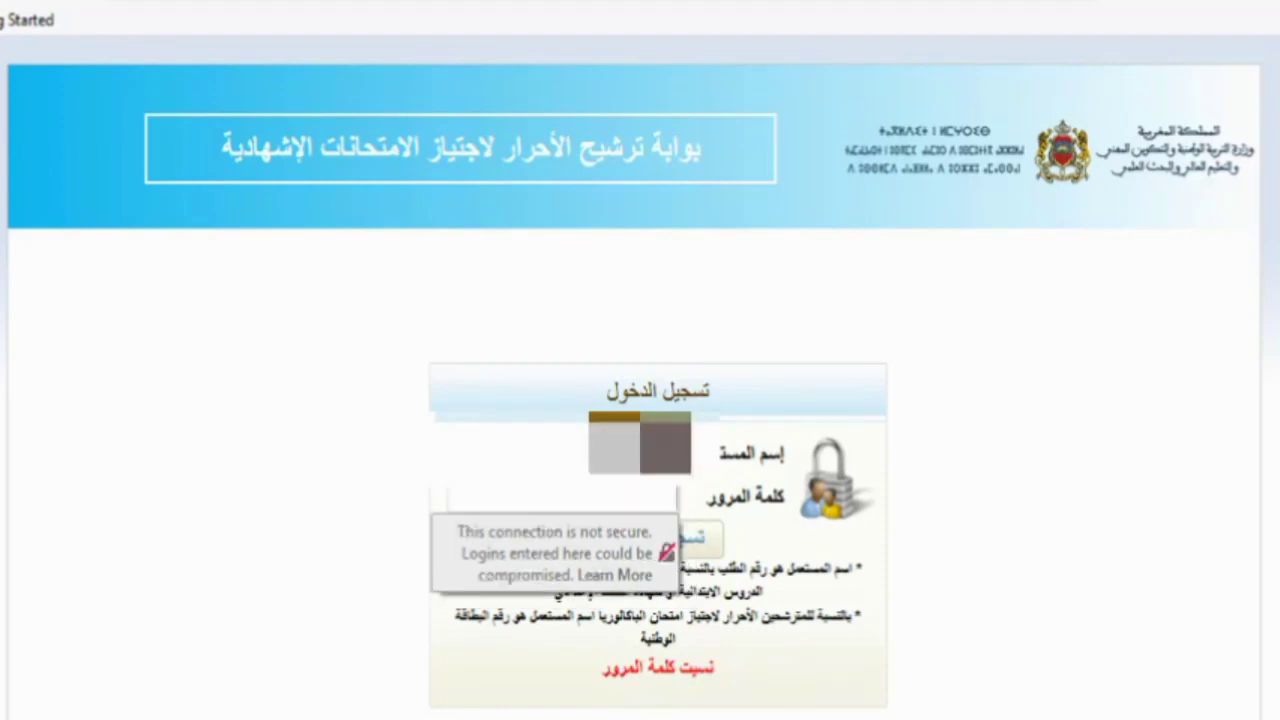
text(*)
text(123)
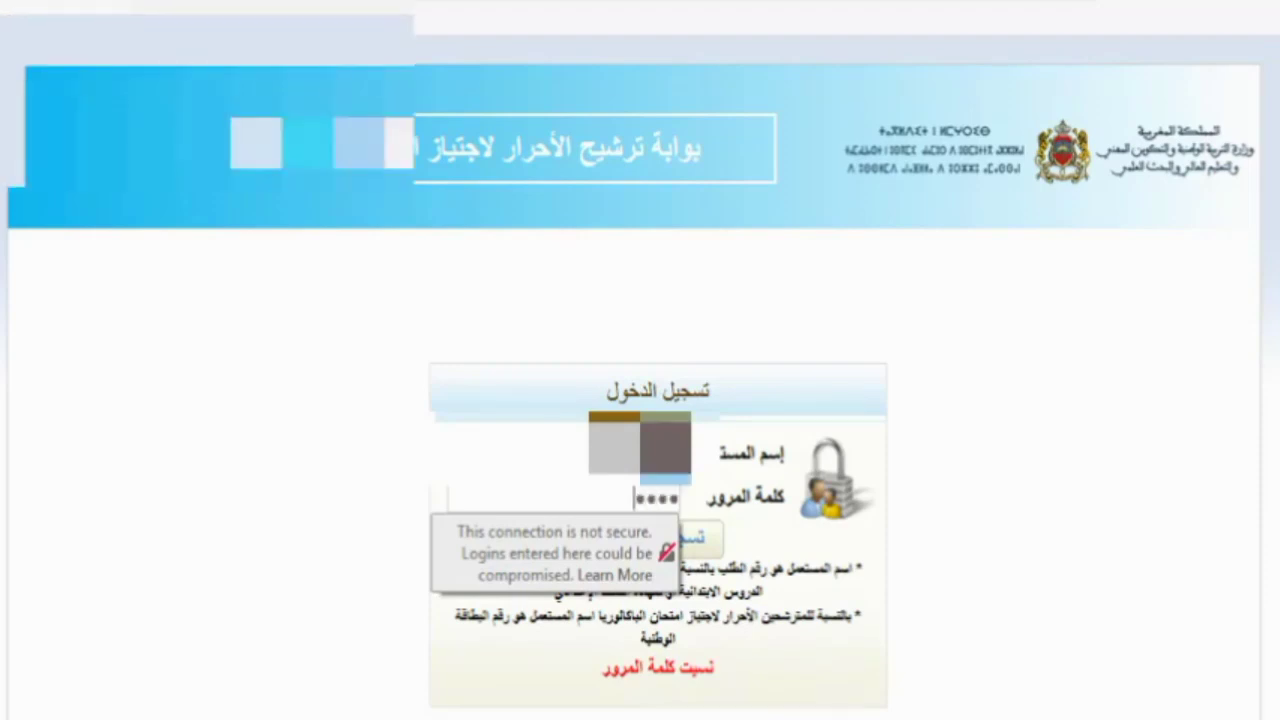
text(4)
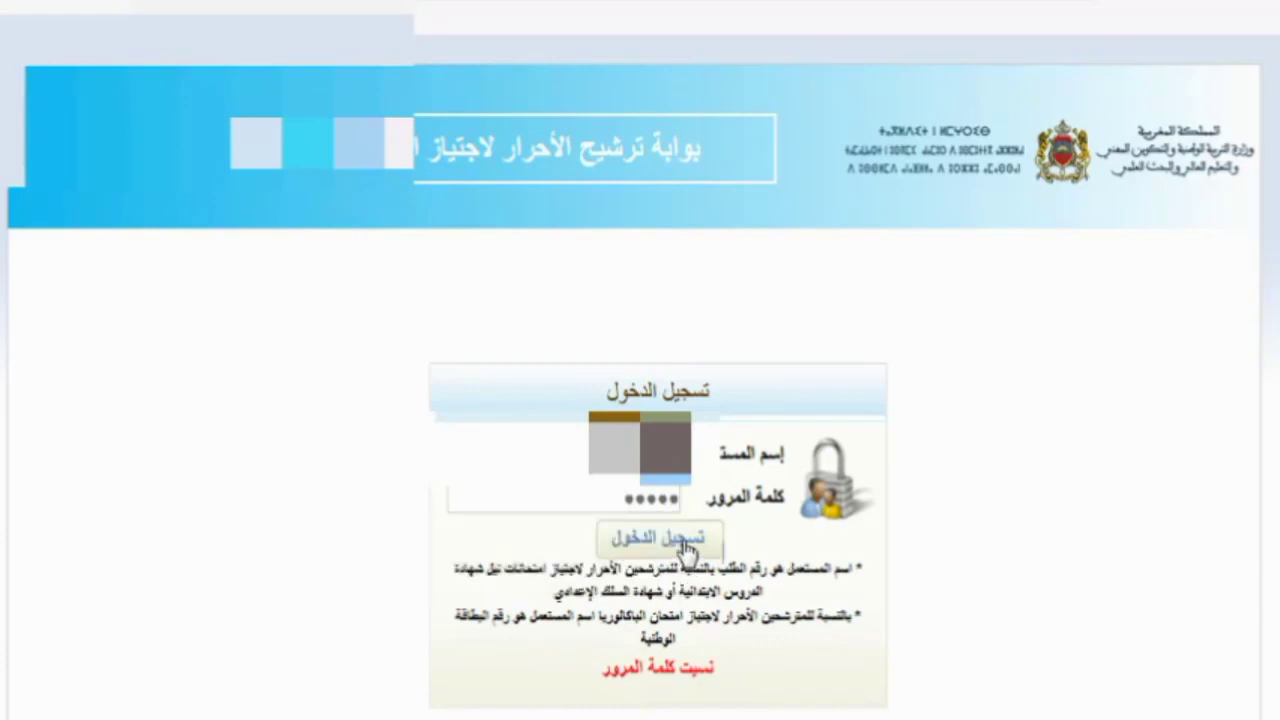
click(686, 546)
click(244, 230)
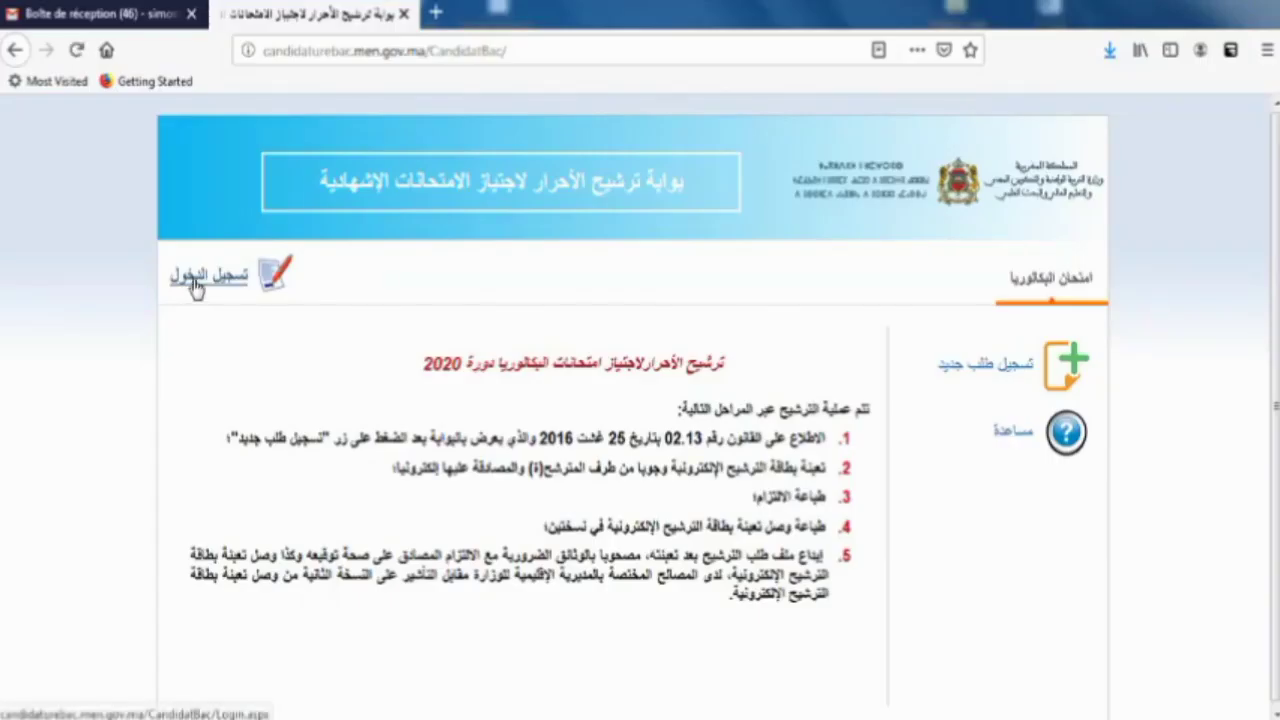
click(196, 285)
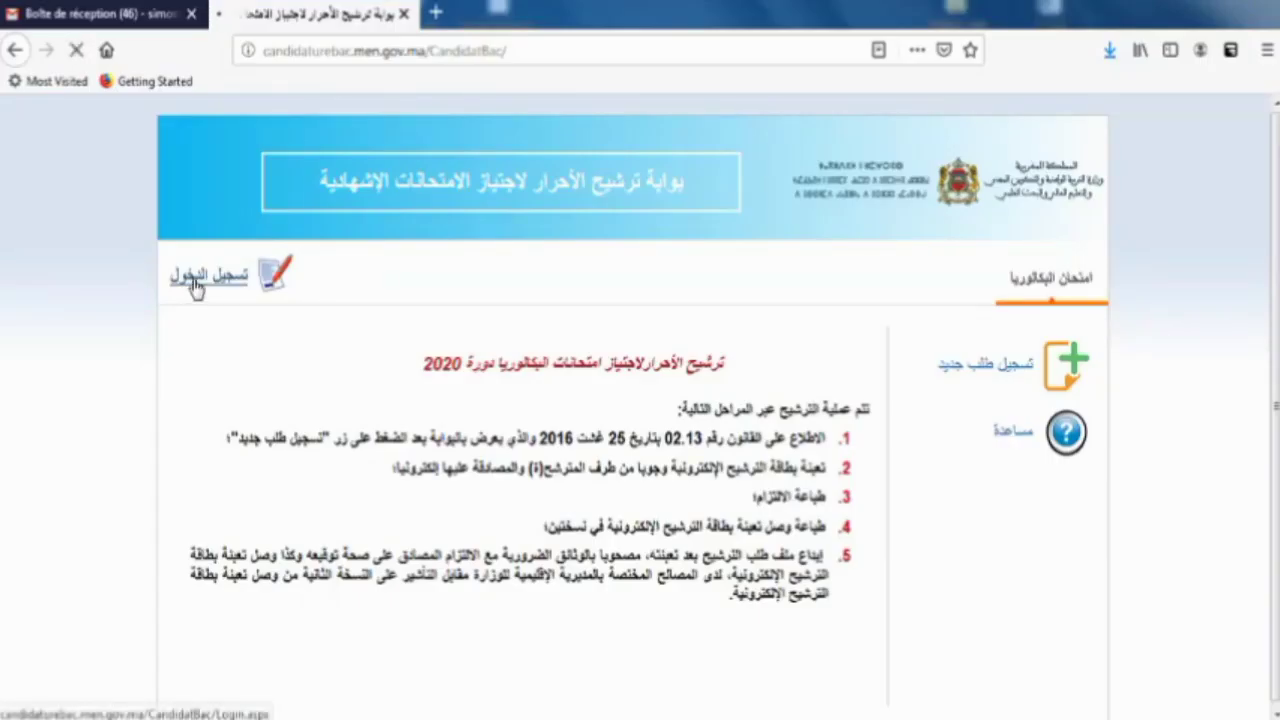